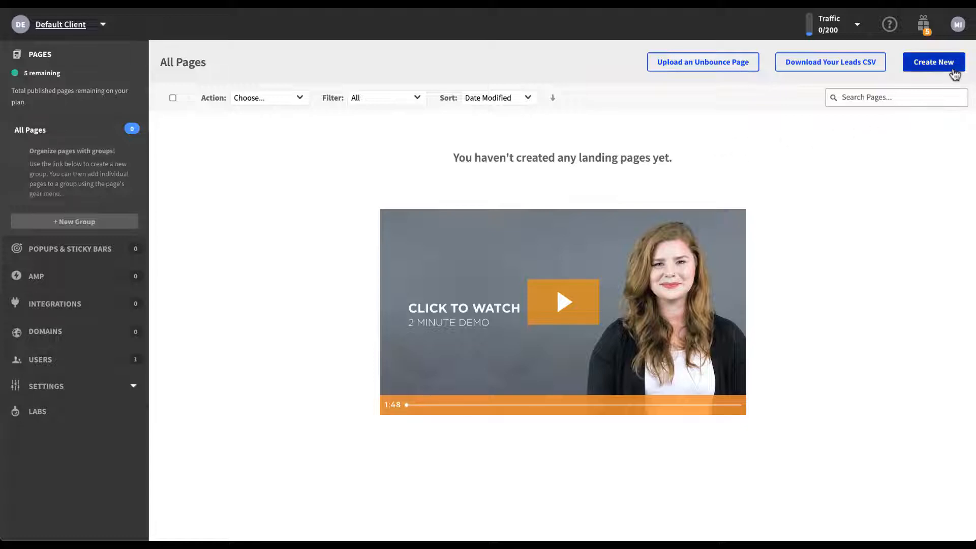
- Start creating a new landing page and browse the available templates
click(954, 75)
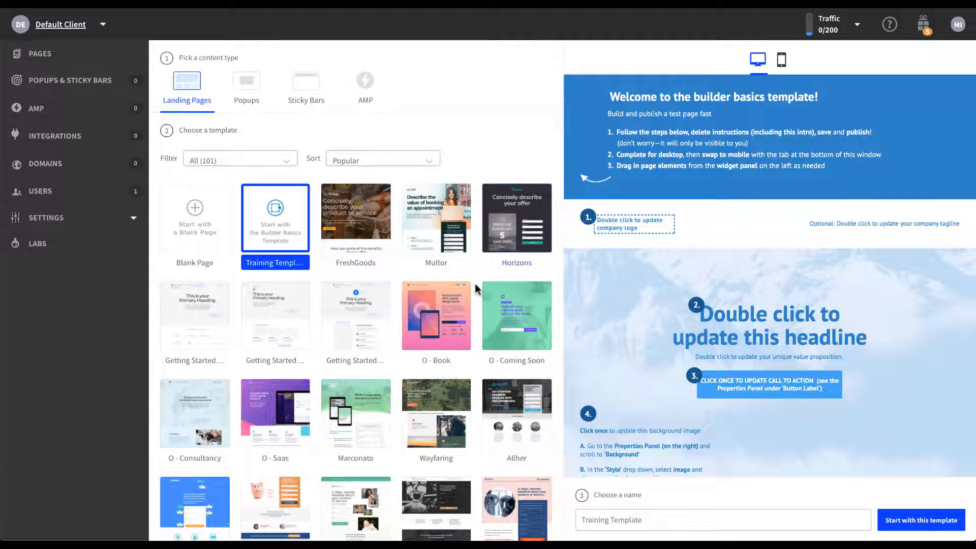
scroll(476, 290, down, 1)
scroll(476, 288, down, 5)
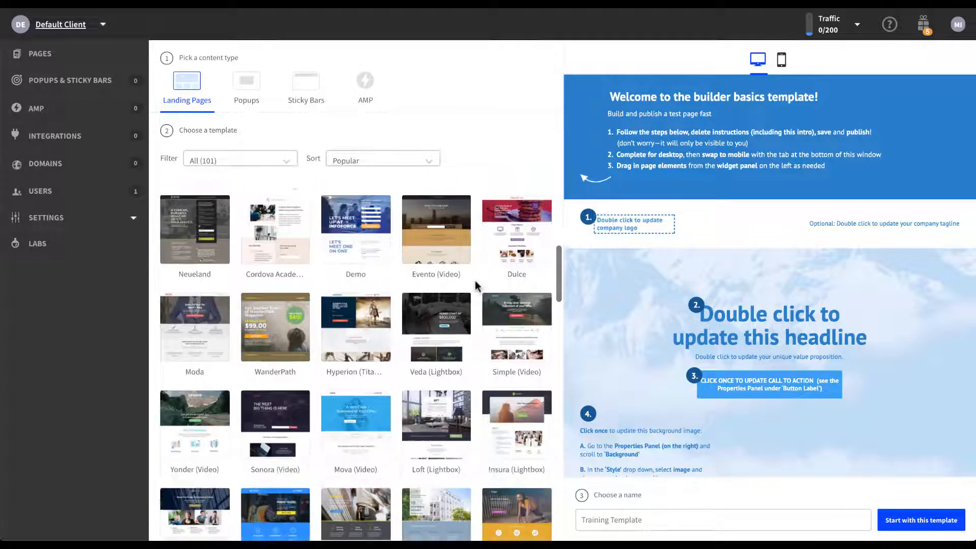
scroll(477, 286, down, 5)
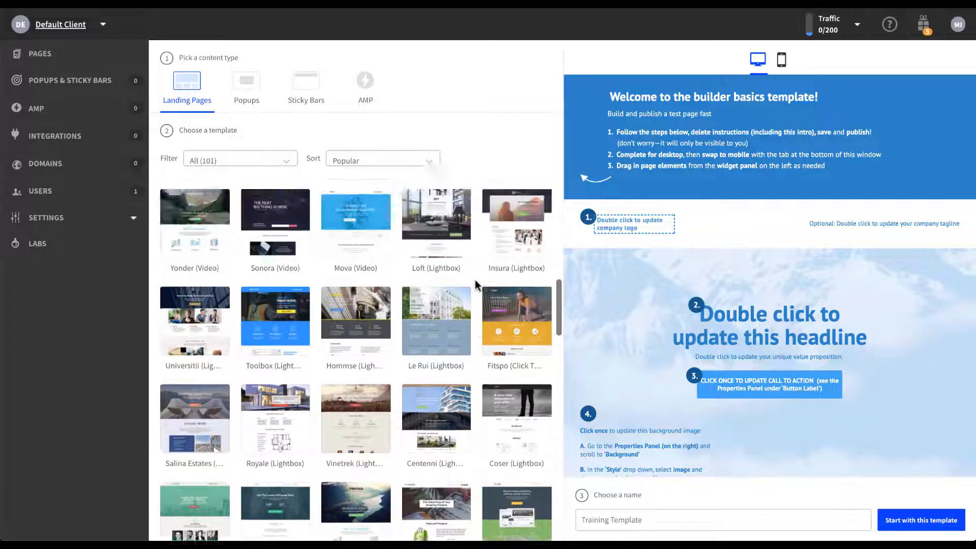
scroll(477, 285, up, 3)
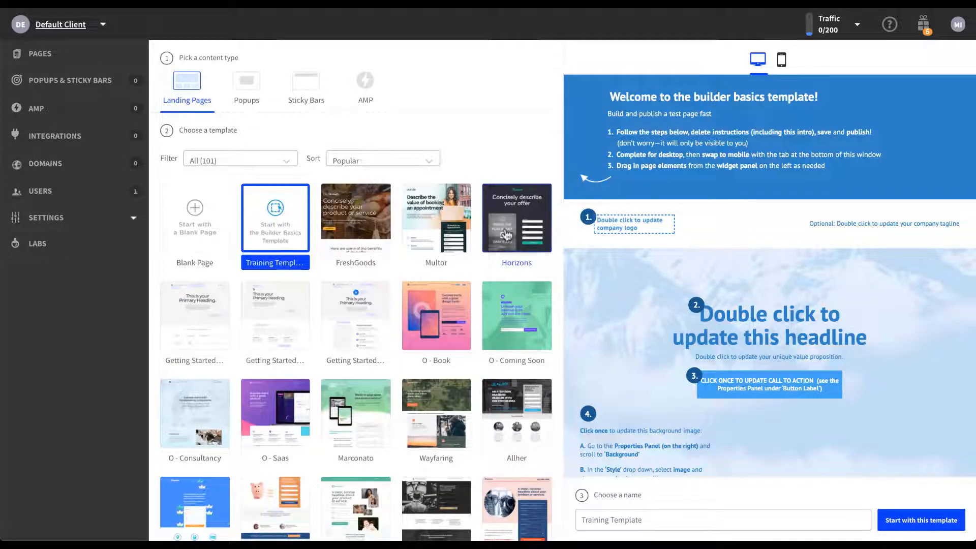
- Select the Horizons template and examine the sections of its desktop preview
click(507, 234)
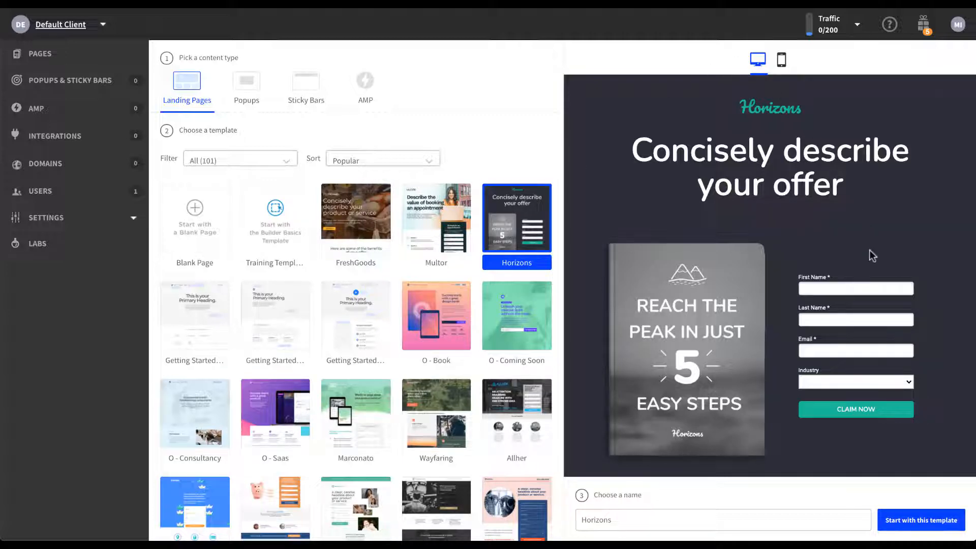
scroll(869, 249, down, 4)
scroll(869, 249, down, 10)
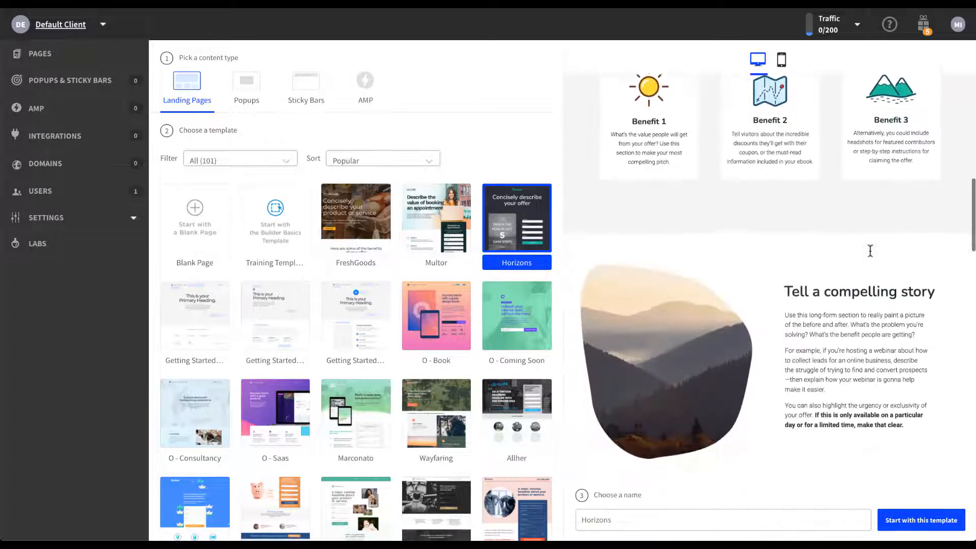
scroll(875, 233, down, 9)
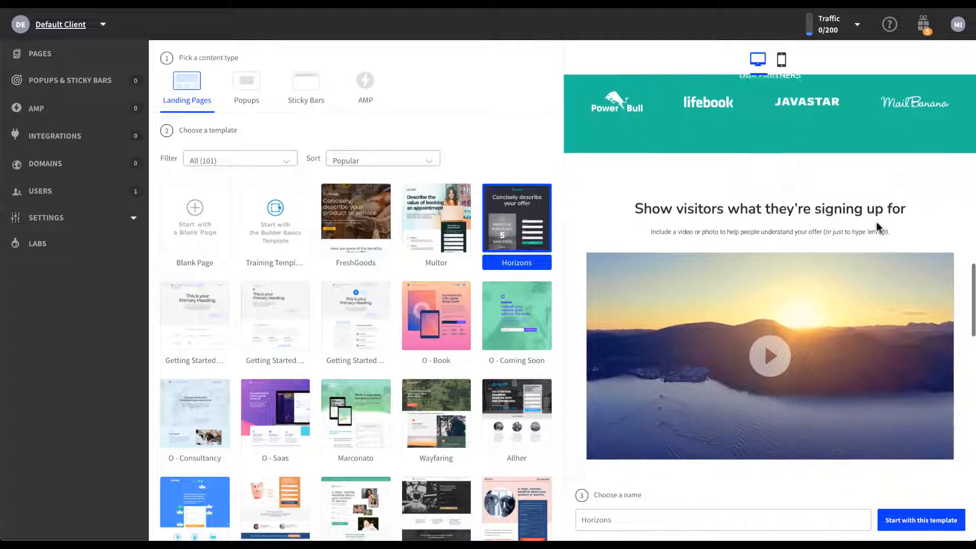
scroll(880, 228, down, 6)
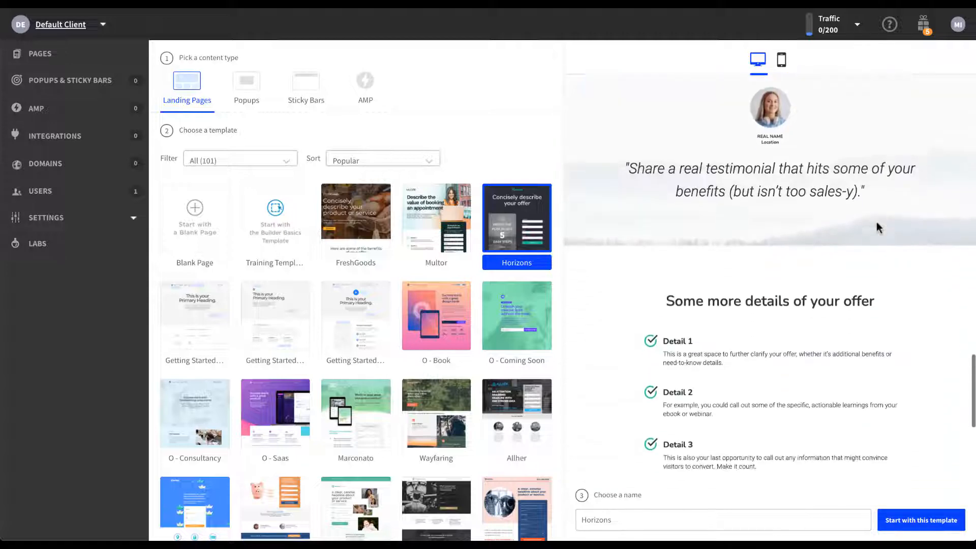
scroll(878, 227, up, 10)
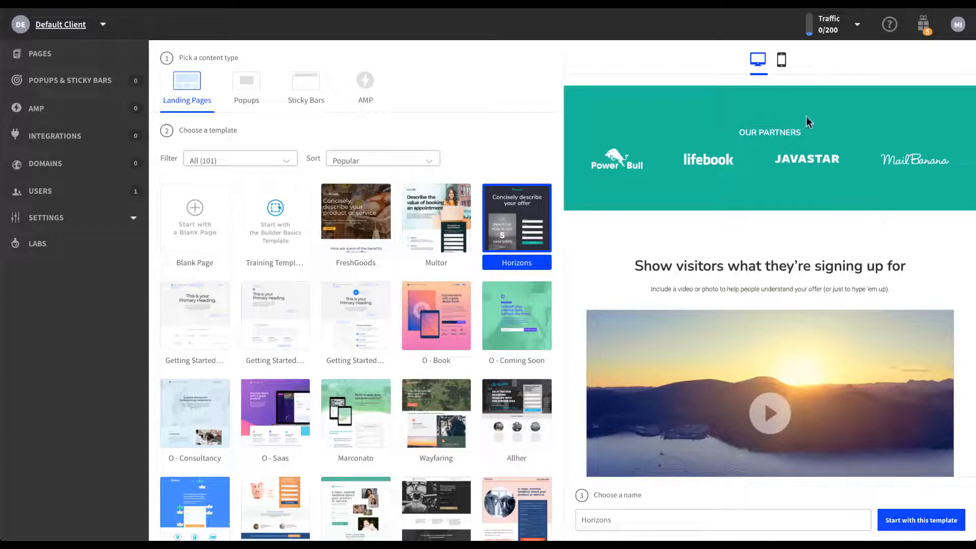
- Switch the Horizons template preview to mobile and examine its sections
click(781, 61)
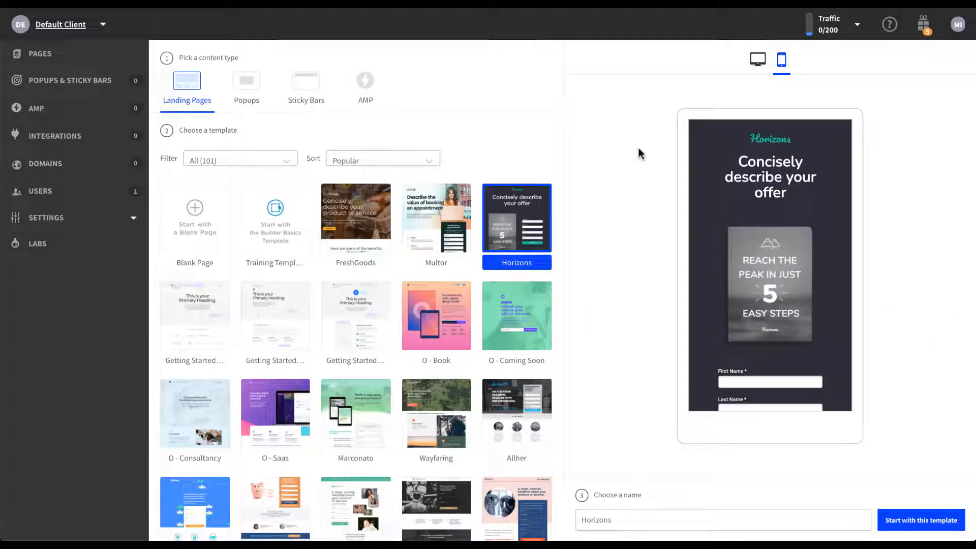
scroll(704, 224, down, 3)
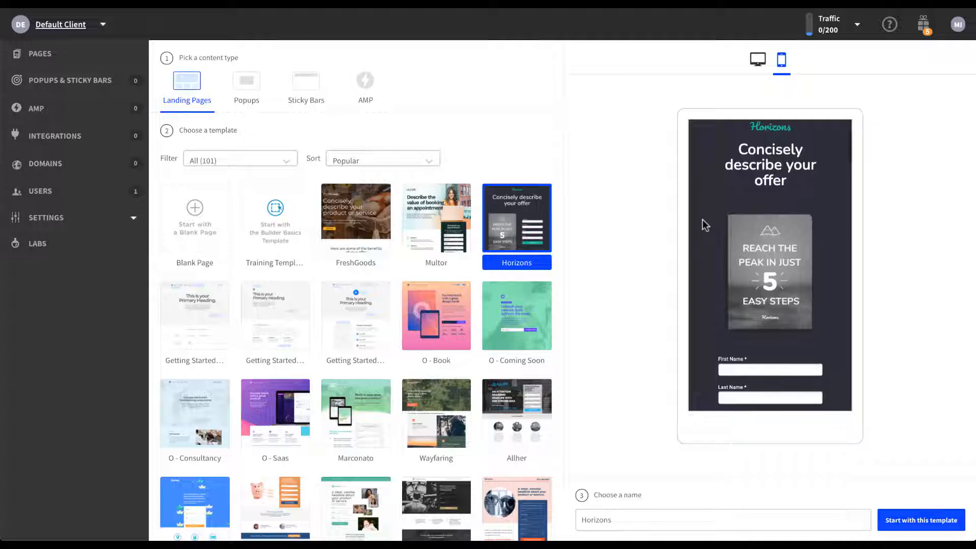
scroll(703, 223, down, 8)
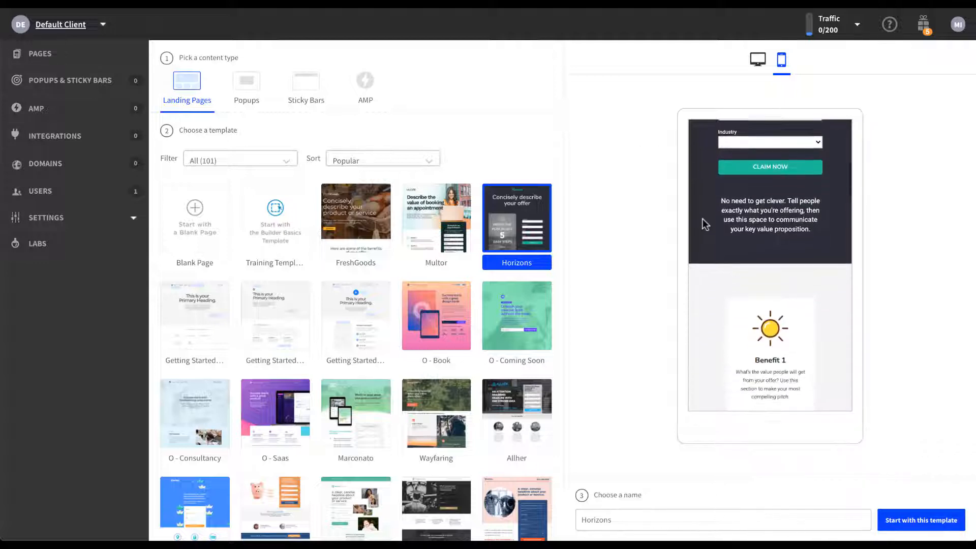
scroll(703, 224, down, 5)
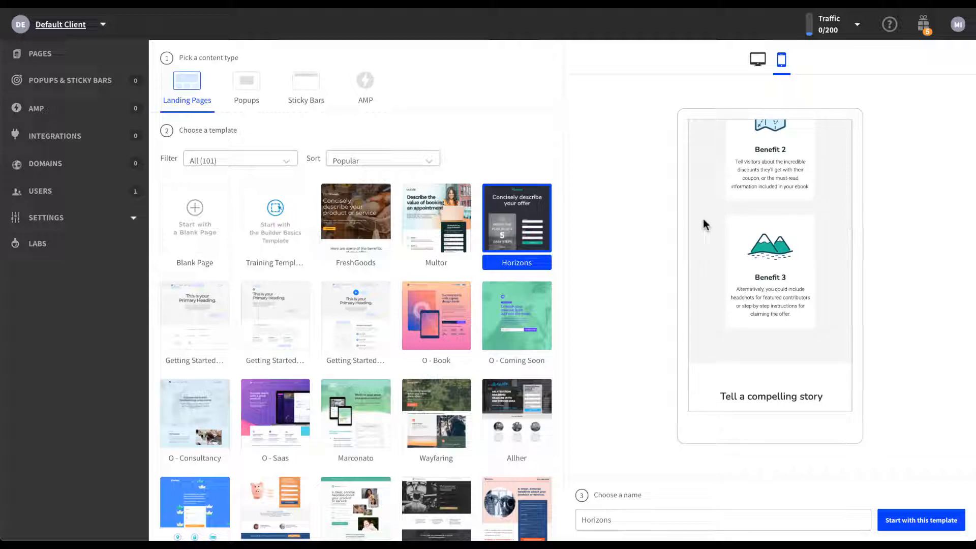
scroll(703, 224, down, 5)
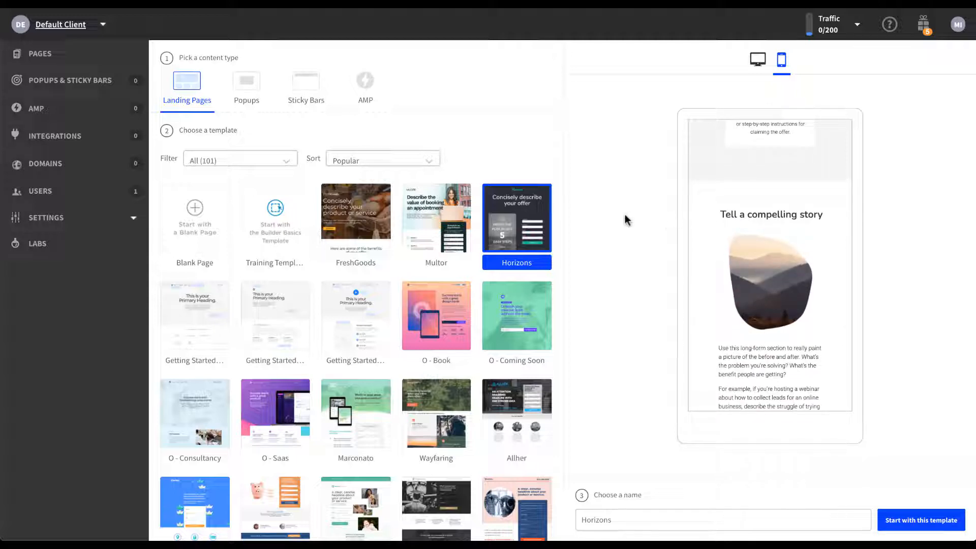
- Create a landing page from the Horizons template with the name "Example Page 1"
click(206, 249)
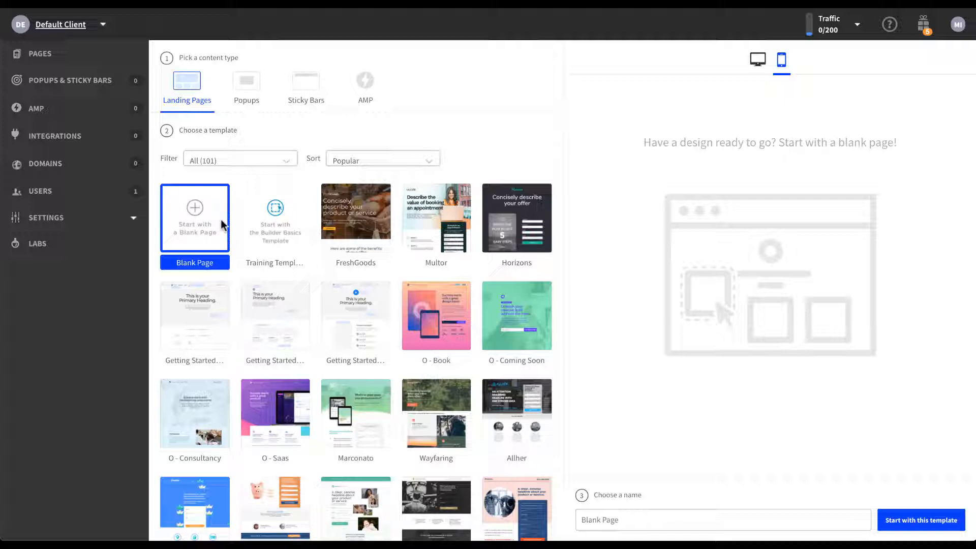
click(492, 206)
click(686, 520)
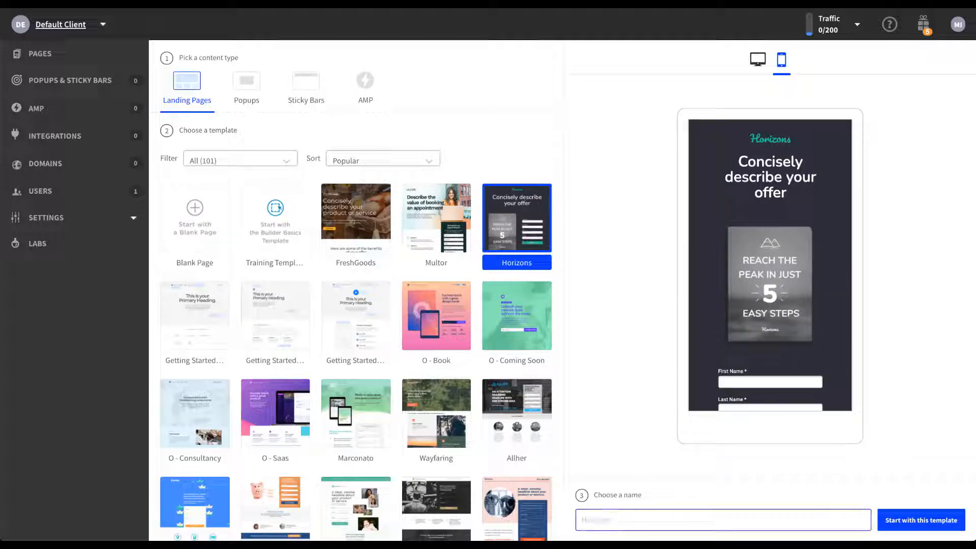
text(Example Page 1)
click(932, 530)
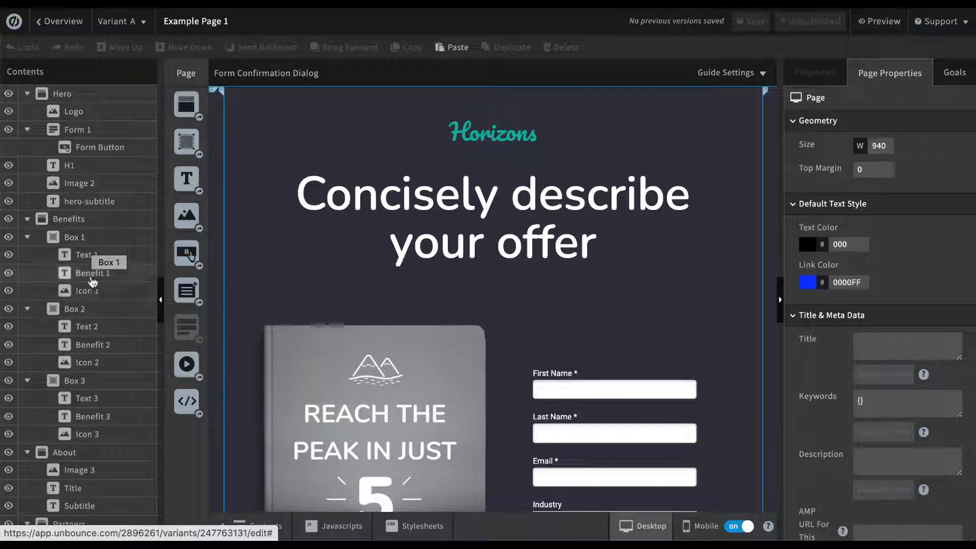
- Rename Box 1 in the Benefits section to "Benefit 1" and save the page
click(101, 226)
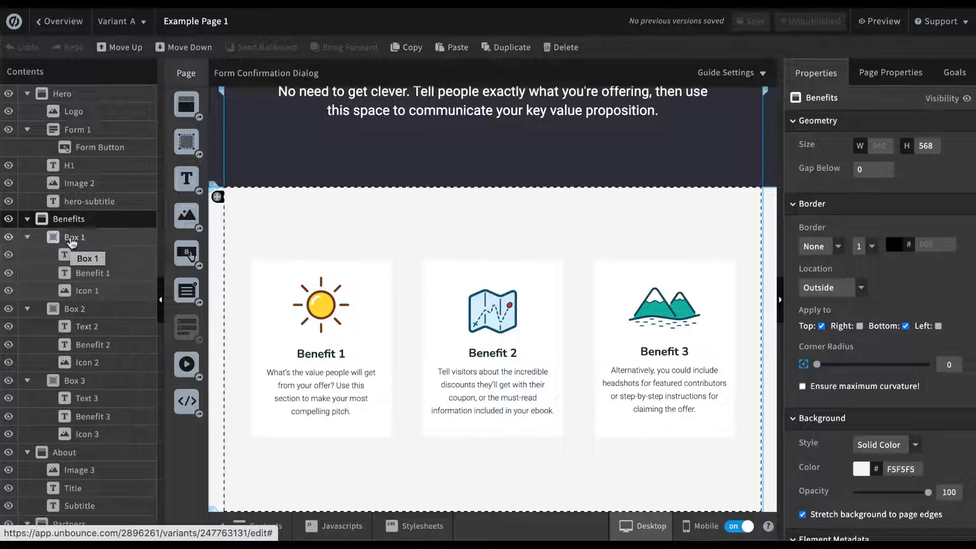
click(73, 240)
double_click(74, 239)
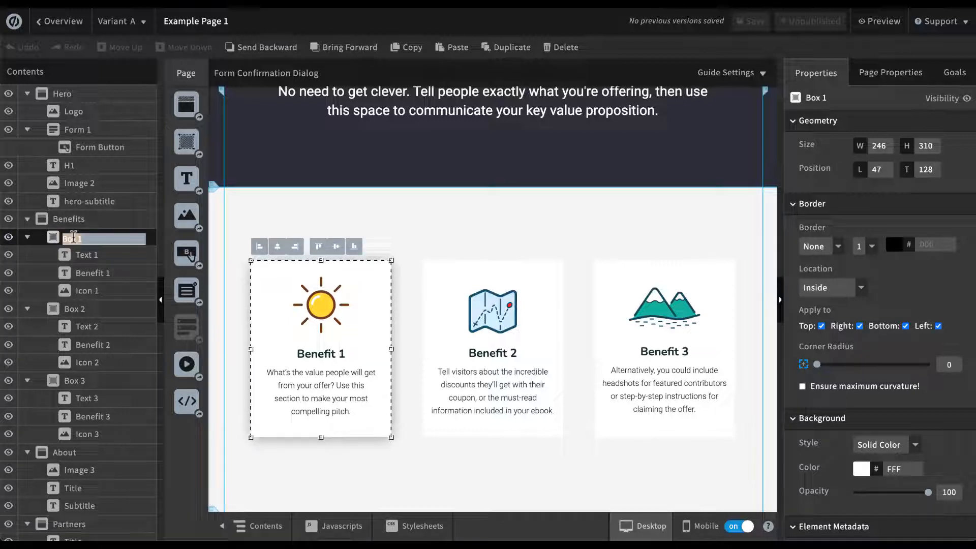
text(Benefit 1)
key(Return)
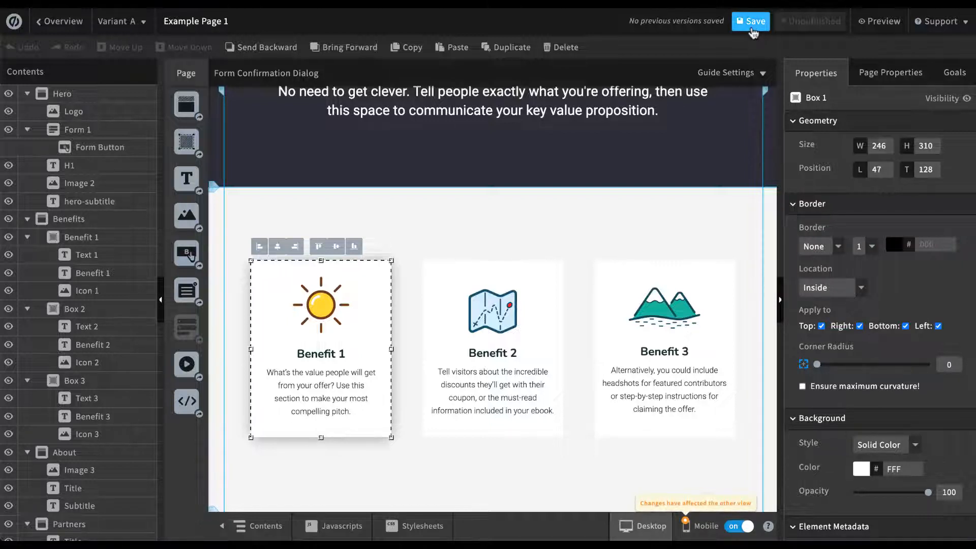
click(752, 22)
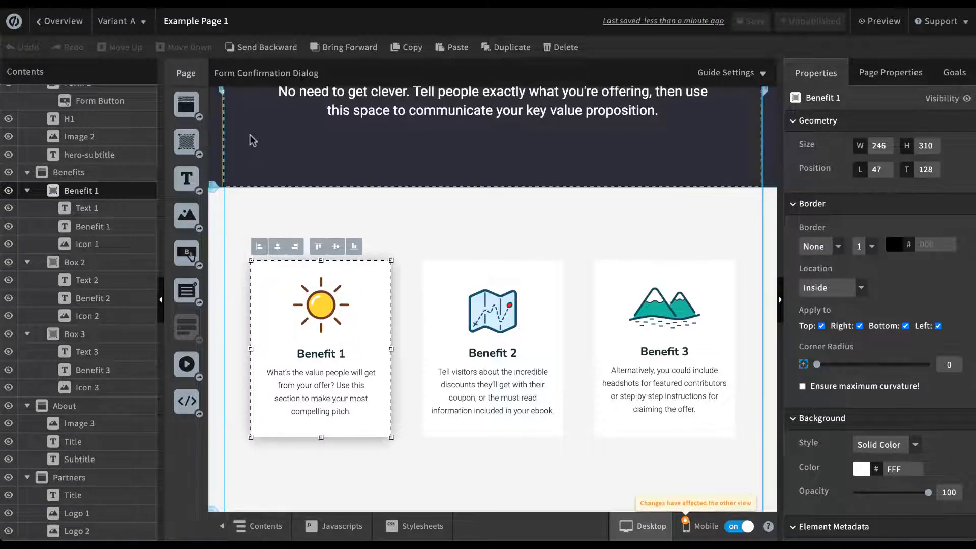
- Insert a new section between the Hero and Benefits sections of the page
scroll(249, 135, up, 10)
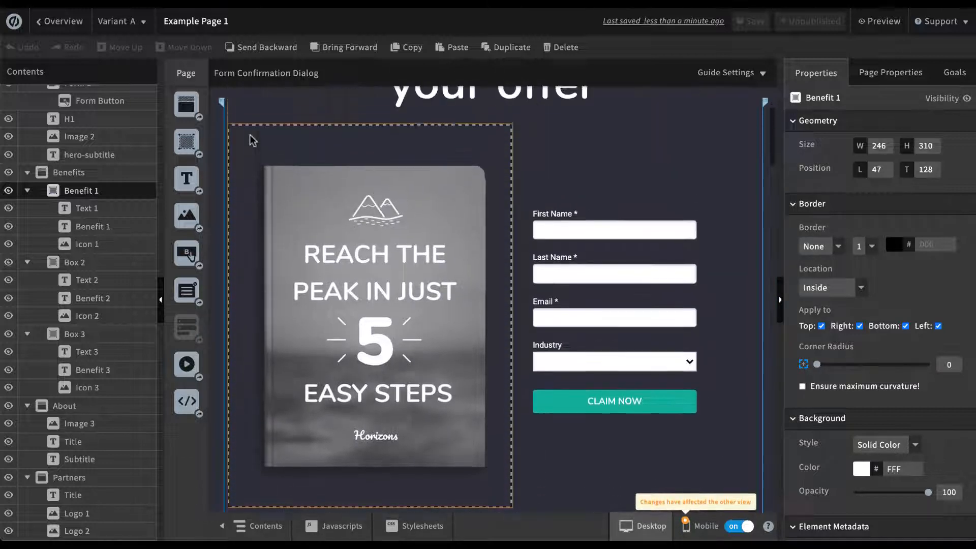
scroll(249, 136, up, 2)
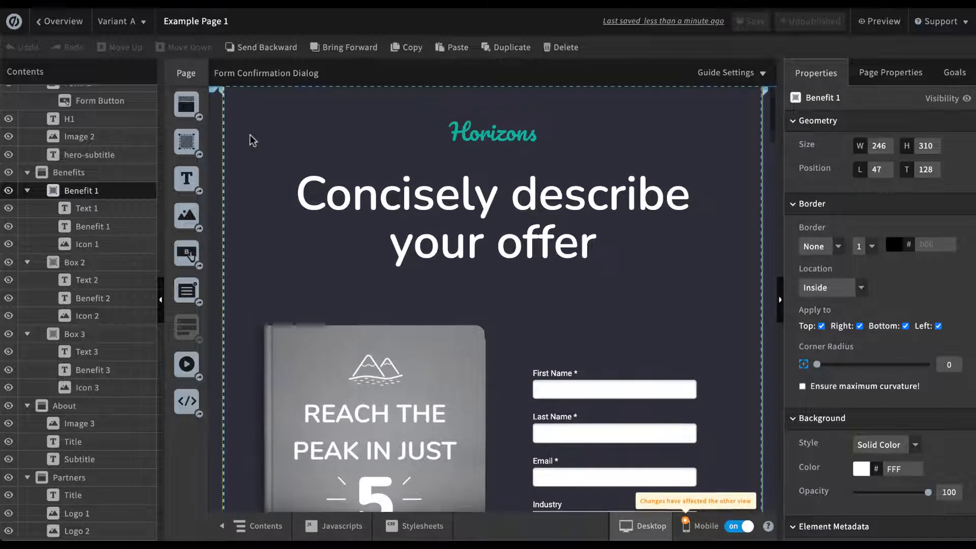
scroll(249, 135, down, 6)
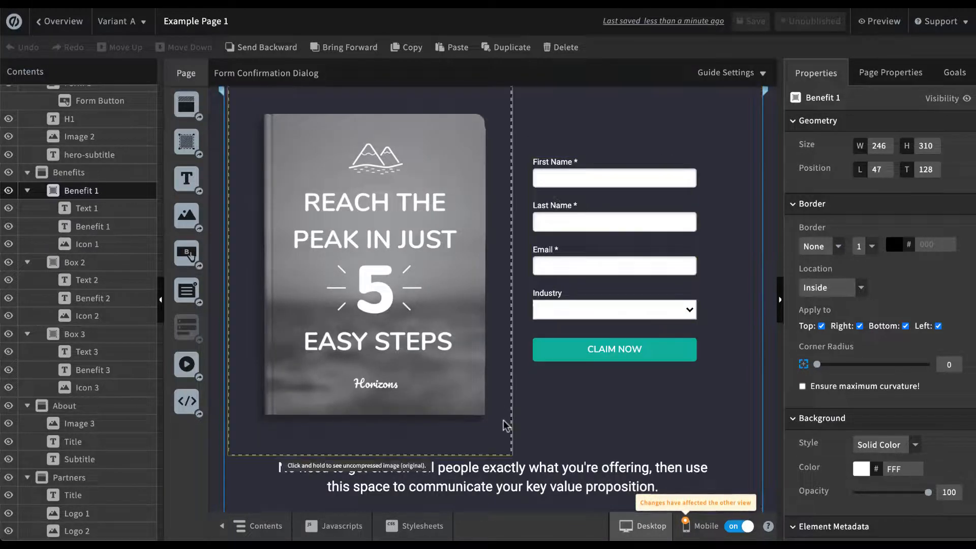
scroll(504, 425, down, 5)
scroll(493, 433, down, 4)
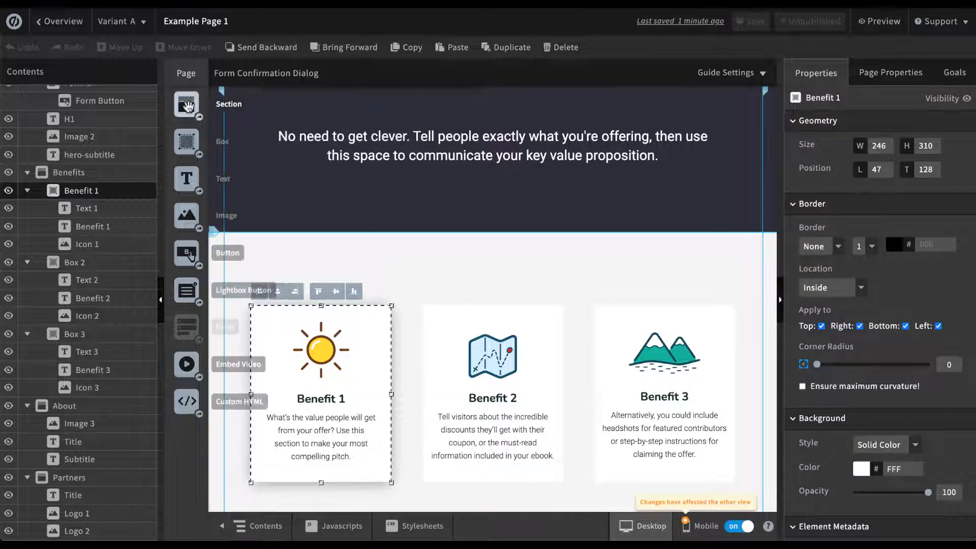
drag(189, 107, 320, 235)
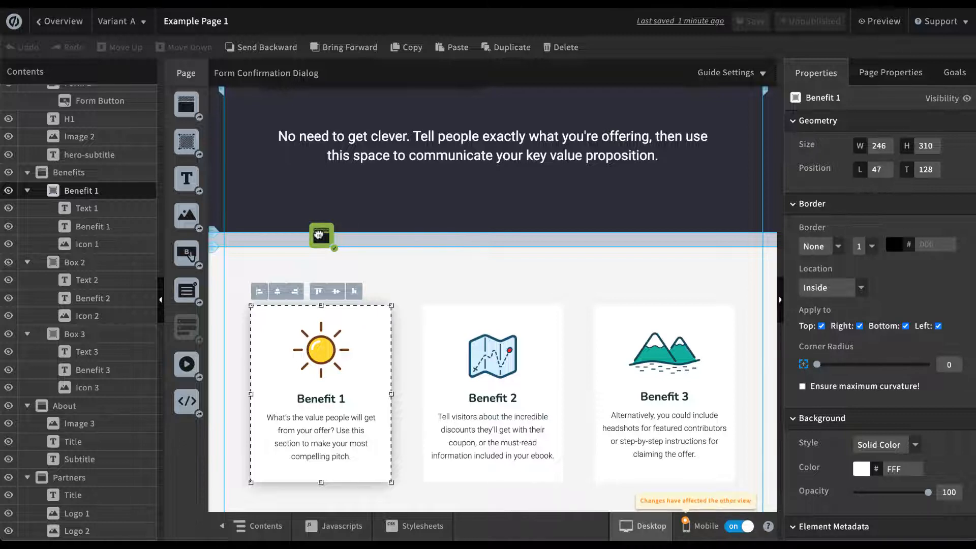
drag(320, 235, 319, 233)
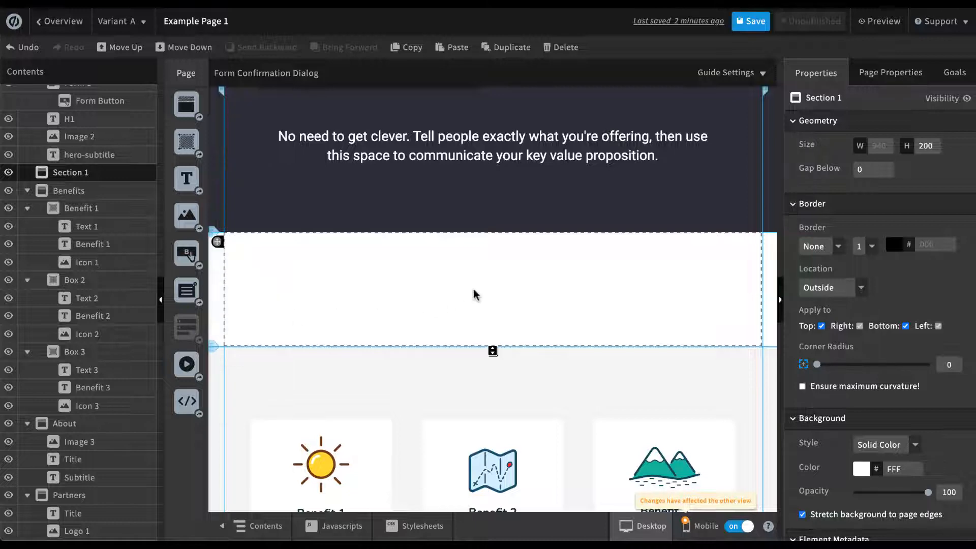
- Delete the lead form from the Hero section and undo the deletion
scroll(474, 289, up, 7)
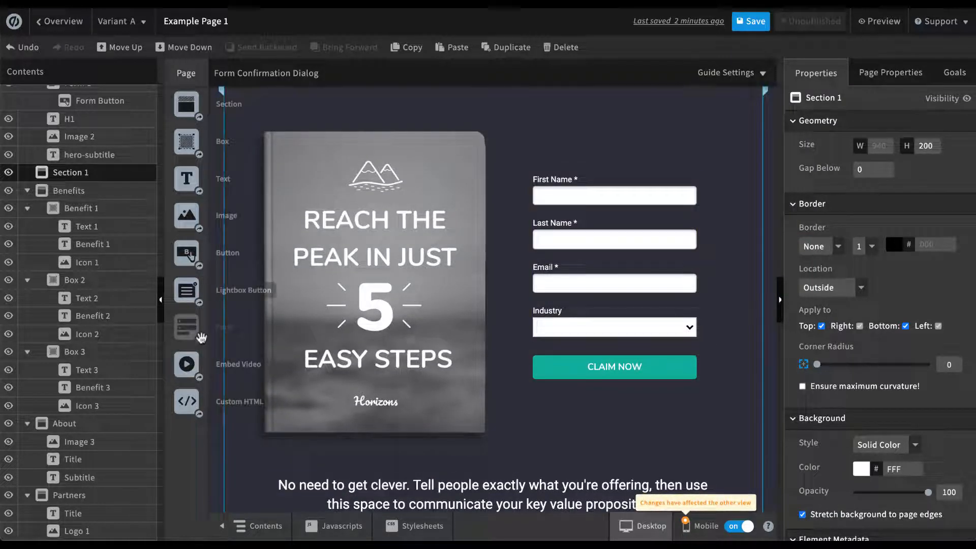
click(618, 273)
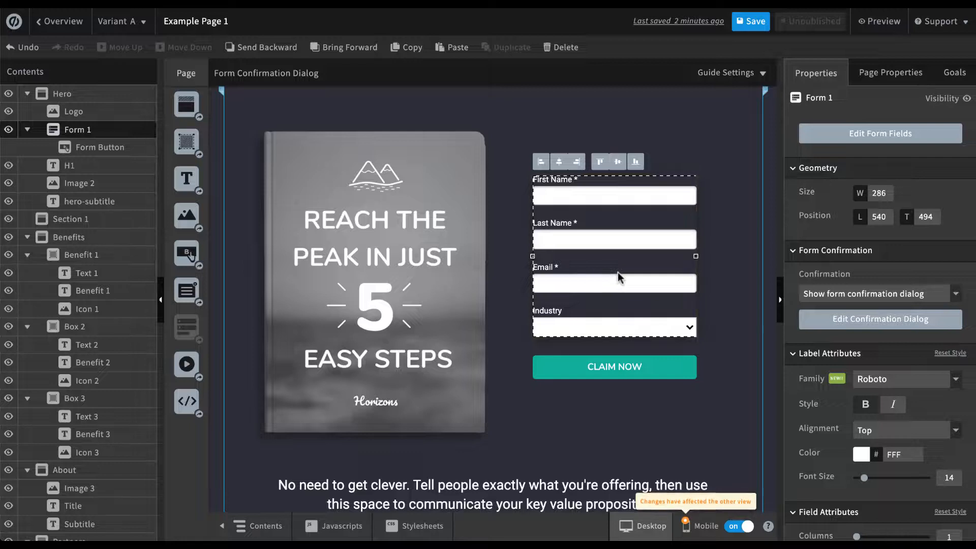
key(Delete)
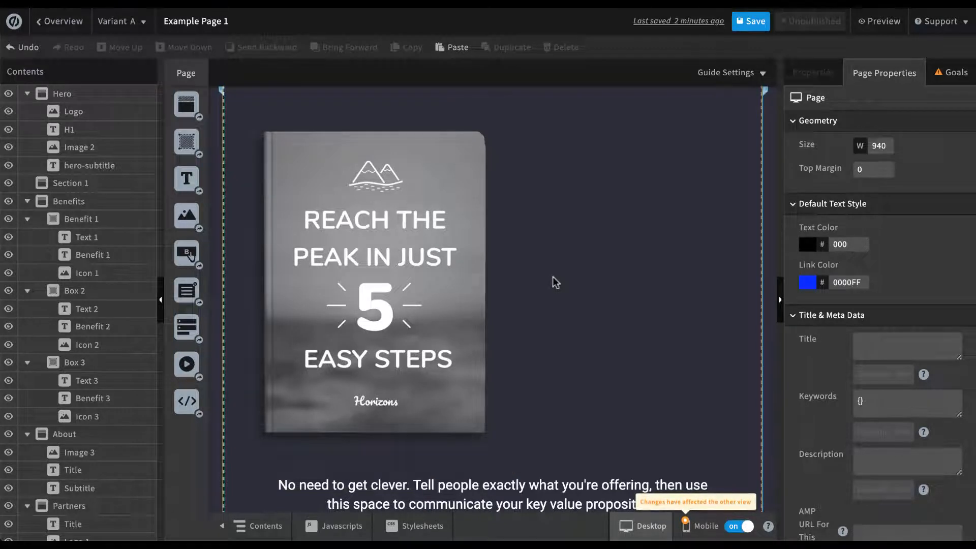
click(33, 53)
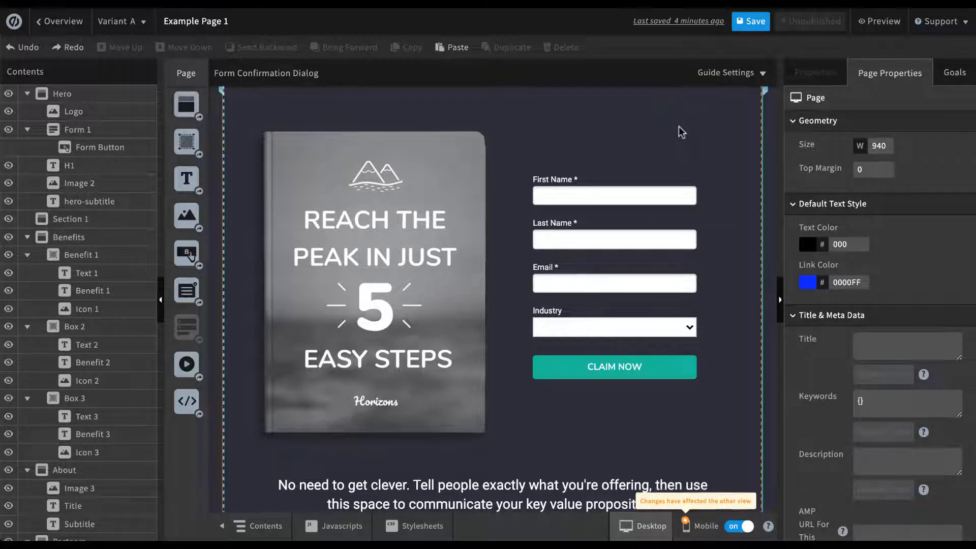
- Set the height of the empty section between Hero and Benefits to 500
scroll(681, 132, down, 7)
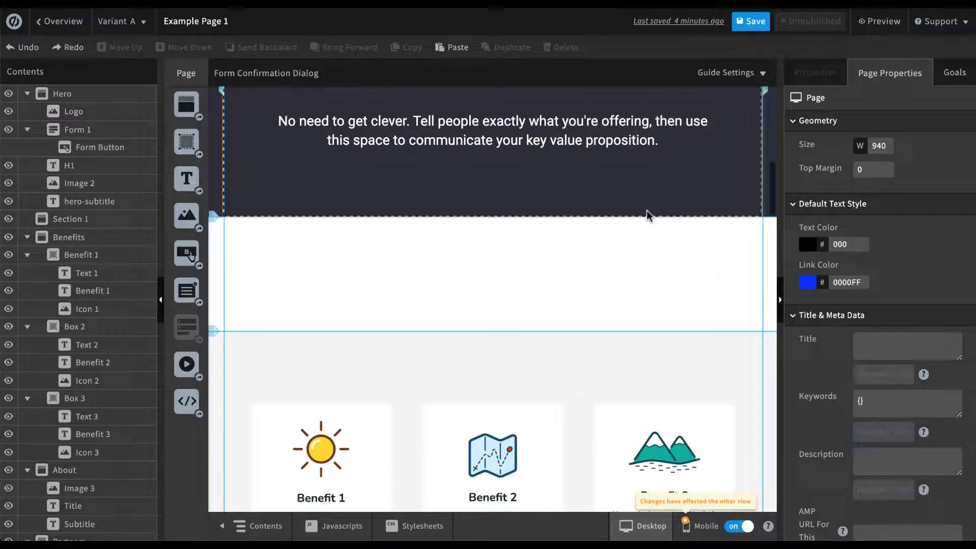
click(630, 269)
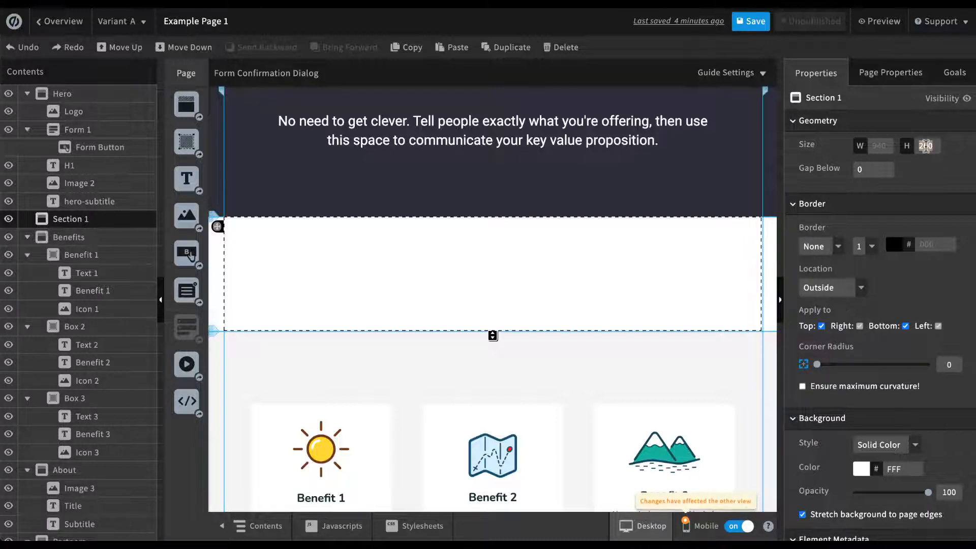
double_click(926, 146)
text(500)
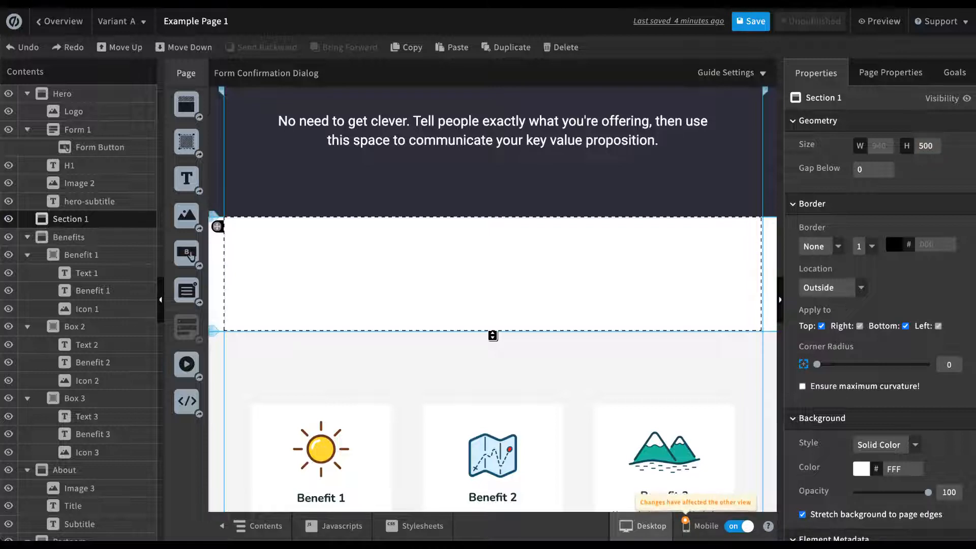
key(Return)
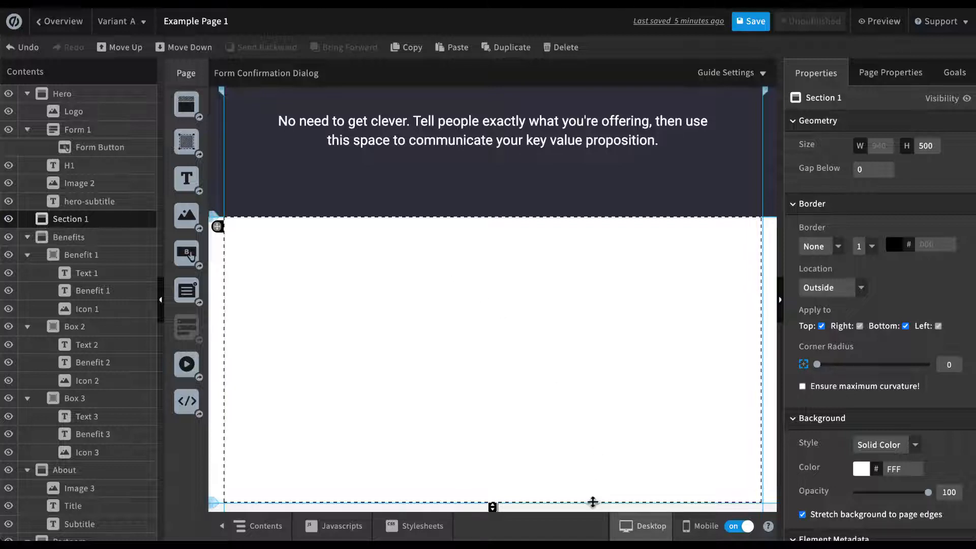
- Shrink the empty section between Hero and Benefits to a height of about 229
drag(593, 501, 610, 351)
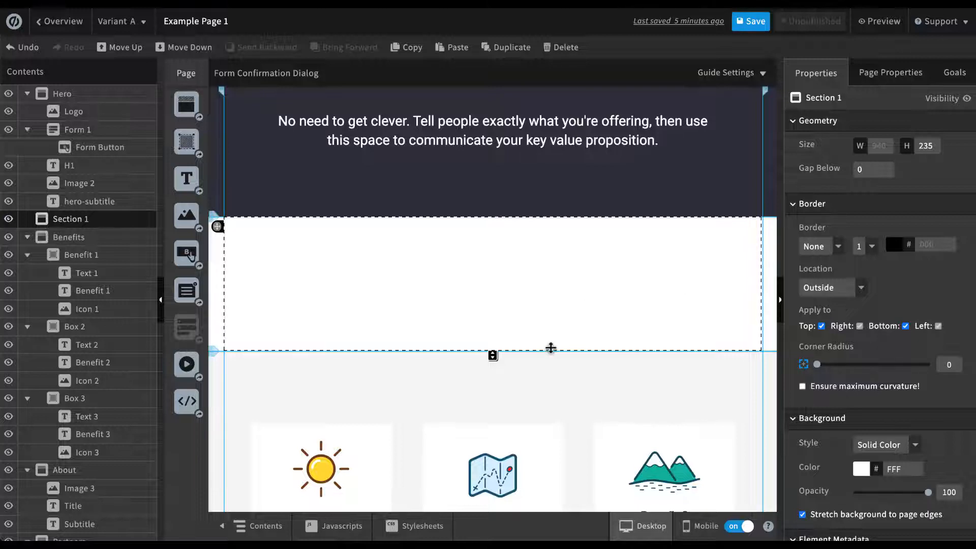
mouse_move(548, 350)
mouse_down()
mouse_move(559, 288)
mouse_move(556, 349)
mouse_up()
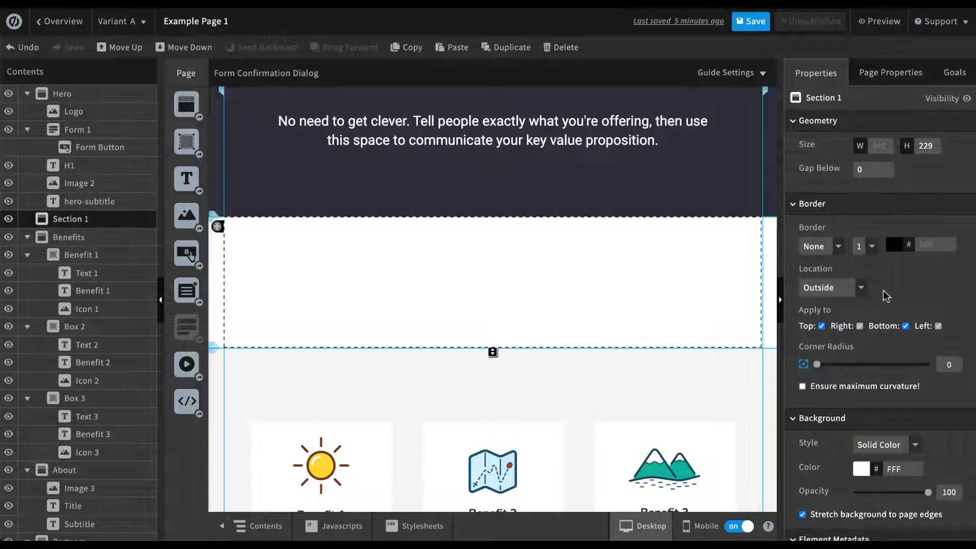
- Give the empty section a gradient background with the red base color D32222
scroll(886, 295, down, 3)
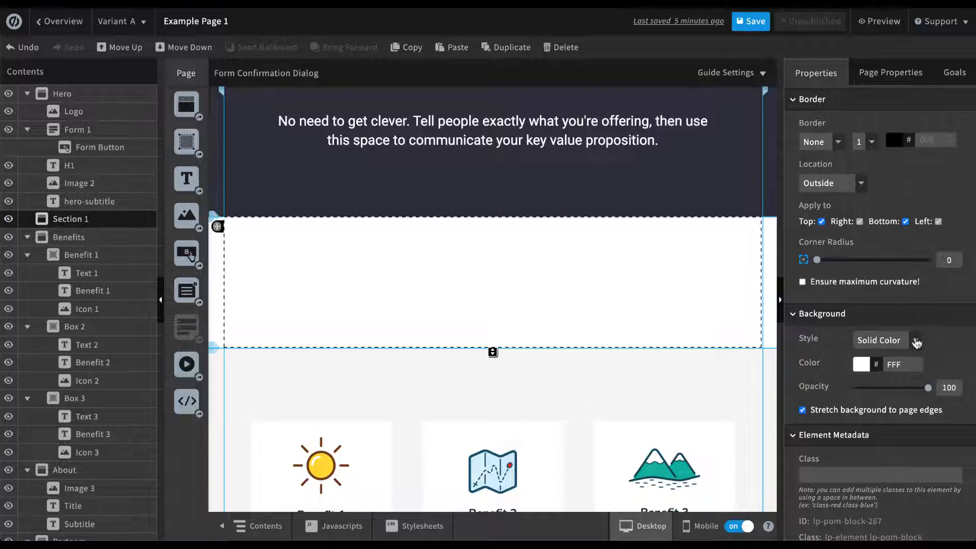
click(916, 342)
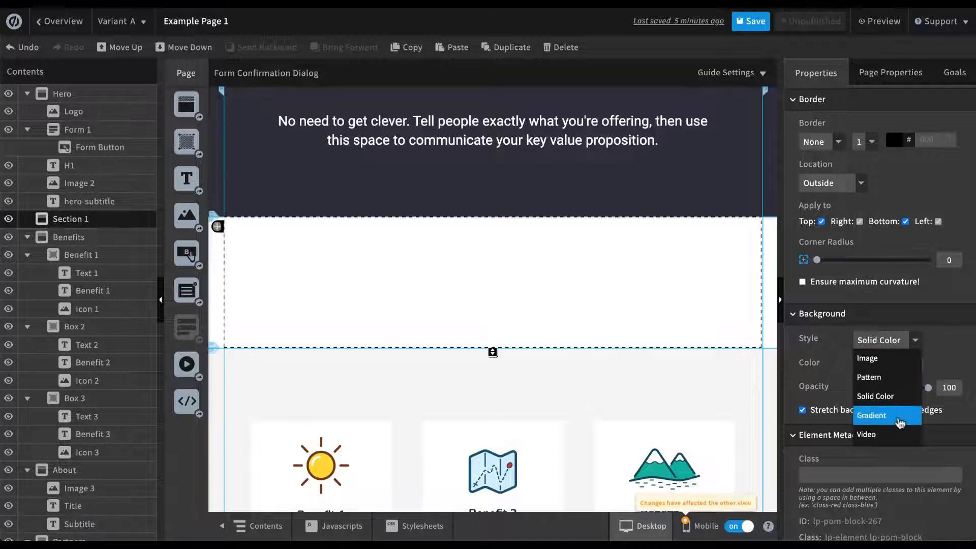
click(899, 420)
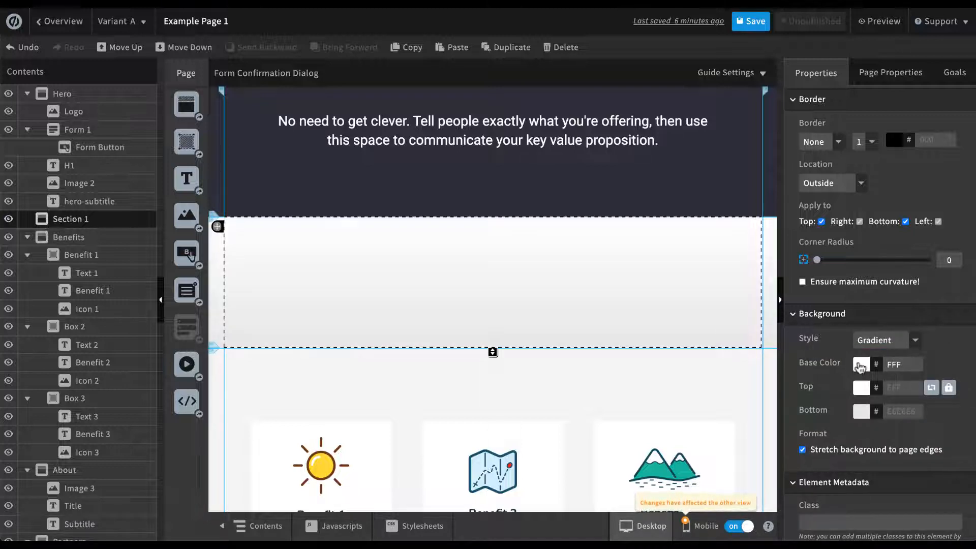
click(860, 364)
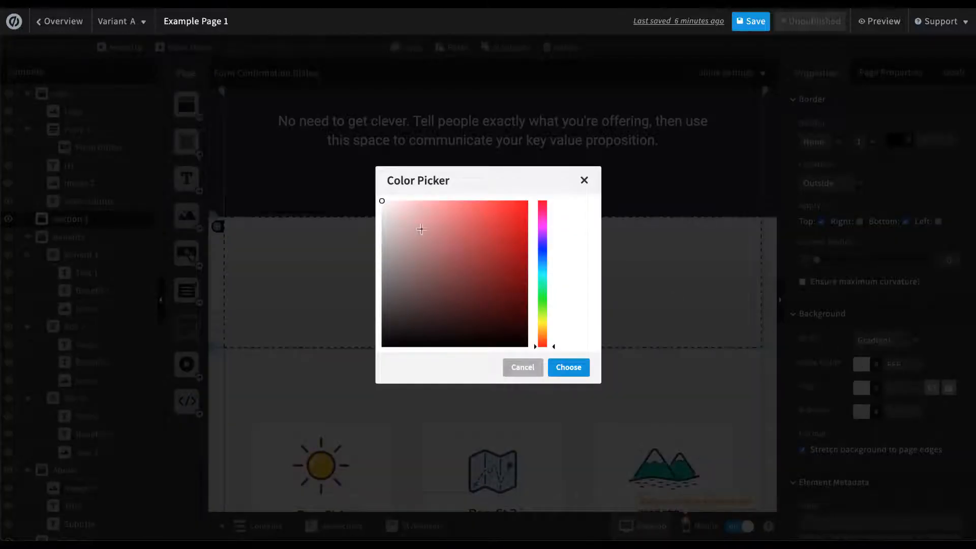
drag(383, 202, 504, 229)
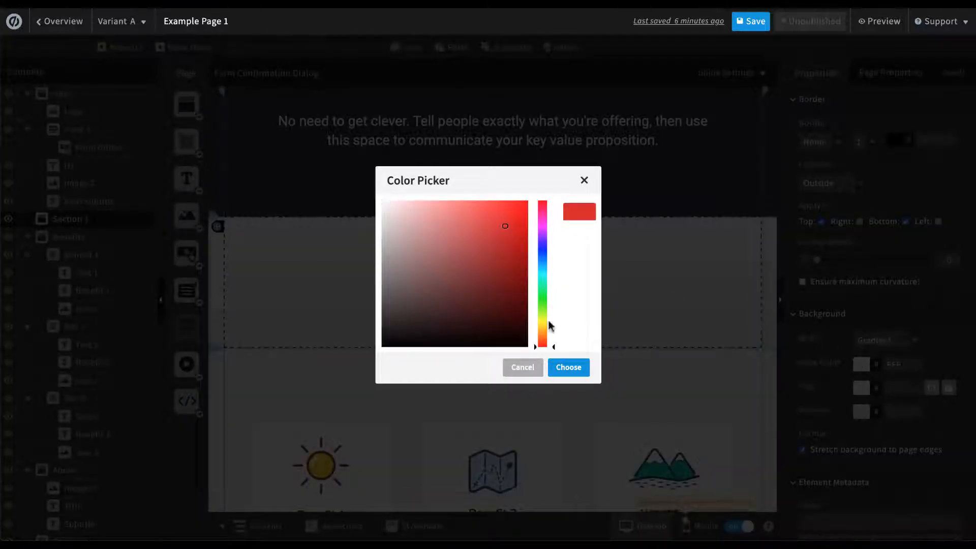
click(565, 367)
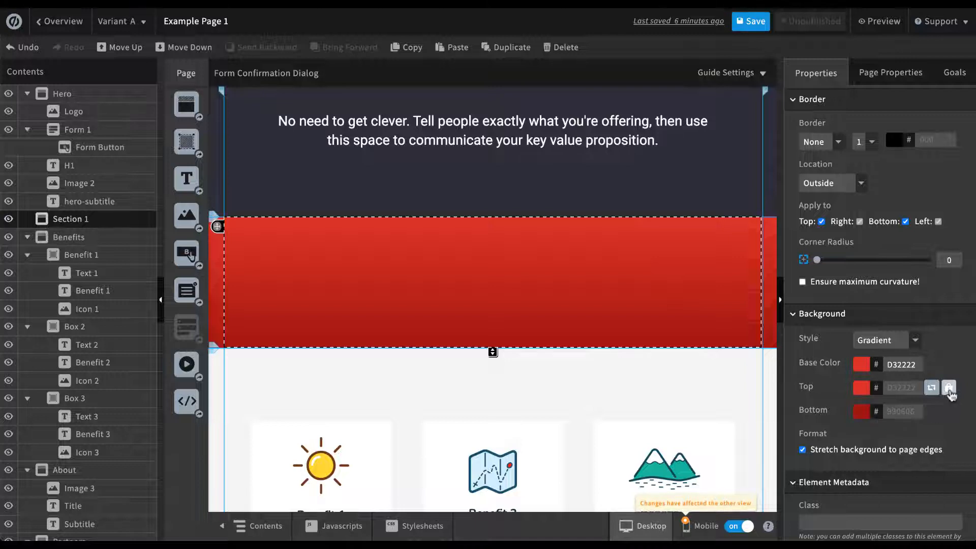
- Try a custom bottom color of 5F2929 for the section's gradient and restore the colors derived from the base color
click(949, 389)
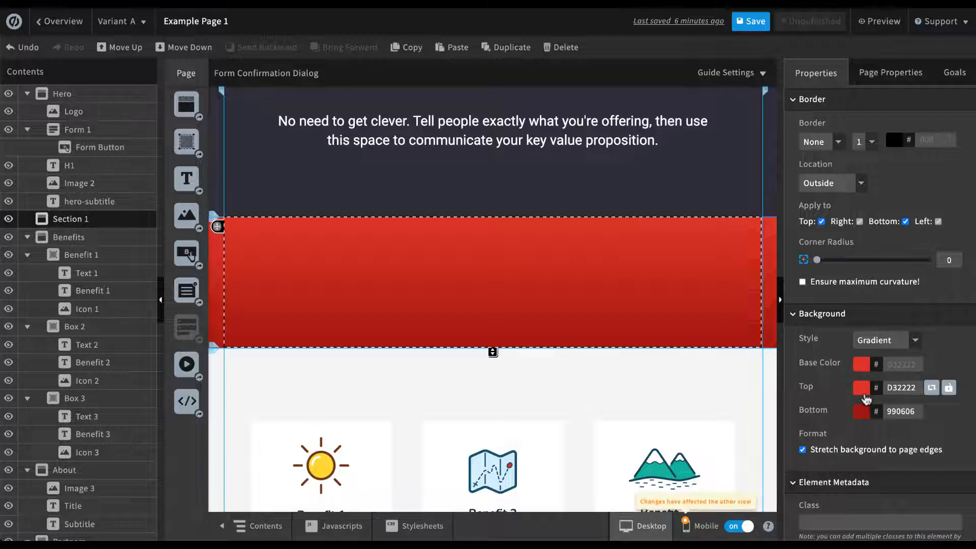
click(862, 413)
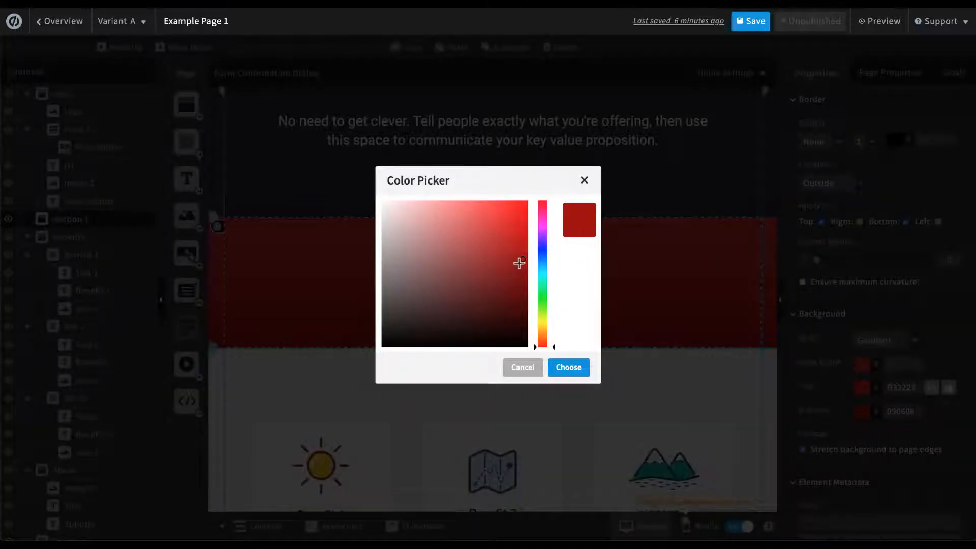
click(464, 291)
click(577, 370)
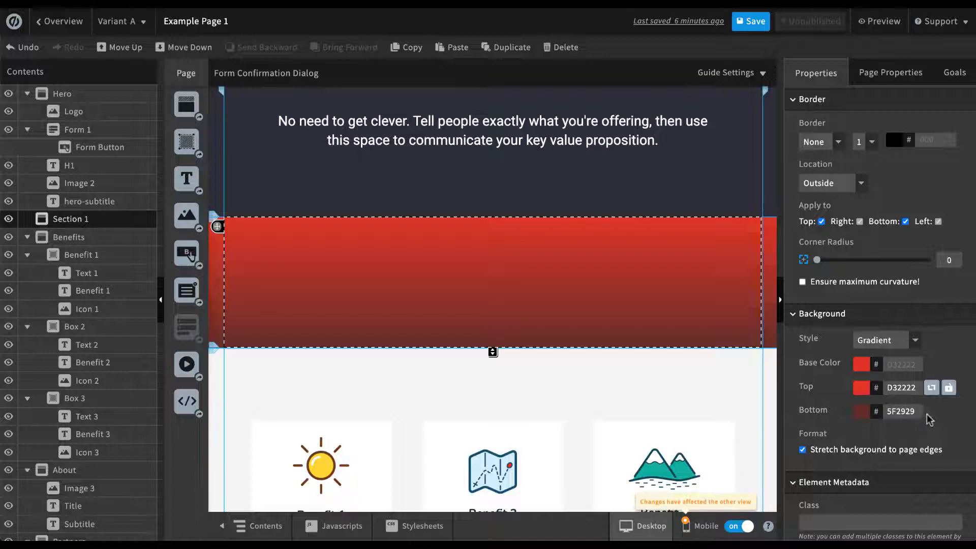
click(949, 388)
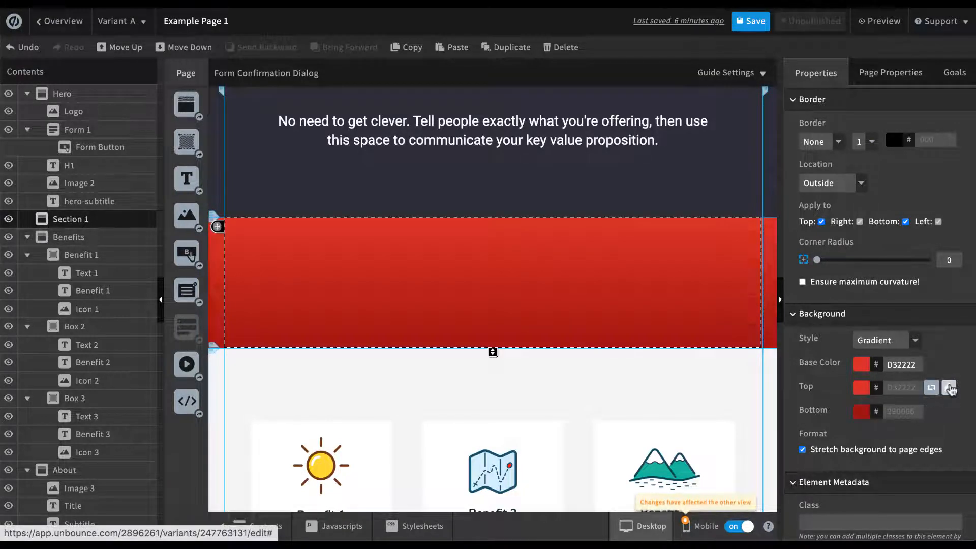
- Add a new box directly to the Benefits section, in the empty area above the Benefit 1 card
scroll(949, 389, down, 2)
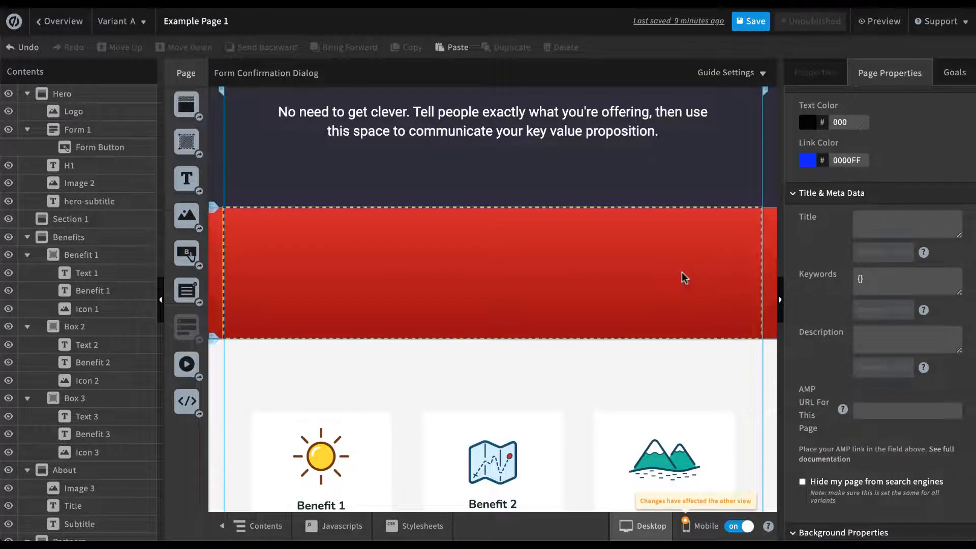
scroll(682, 272, down, 3)
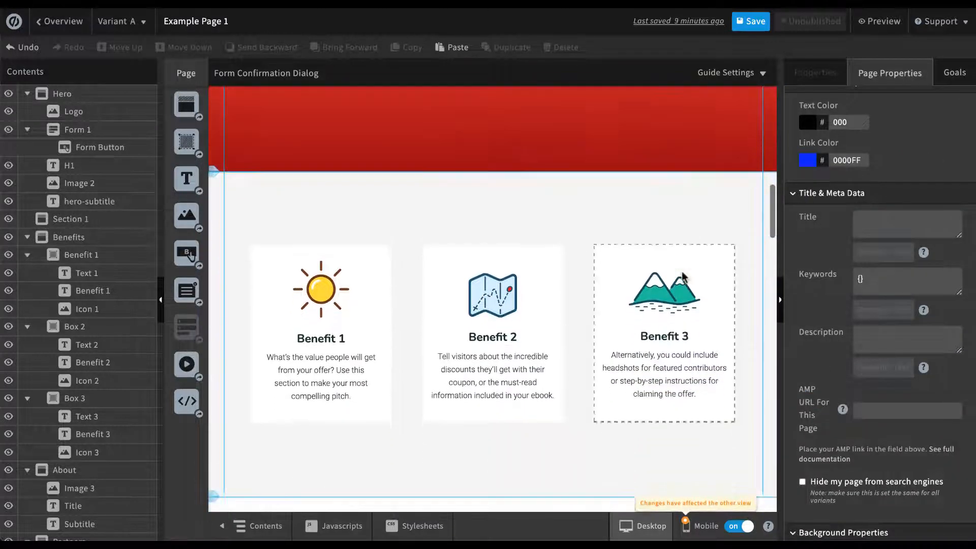
scroll(682, 277, down, 1)
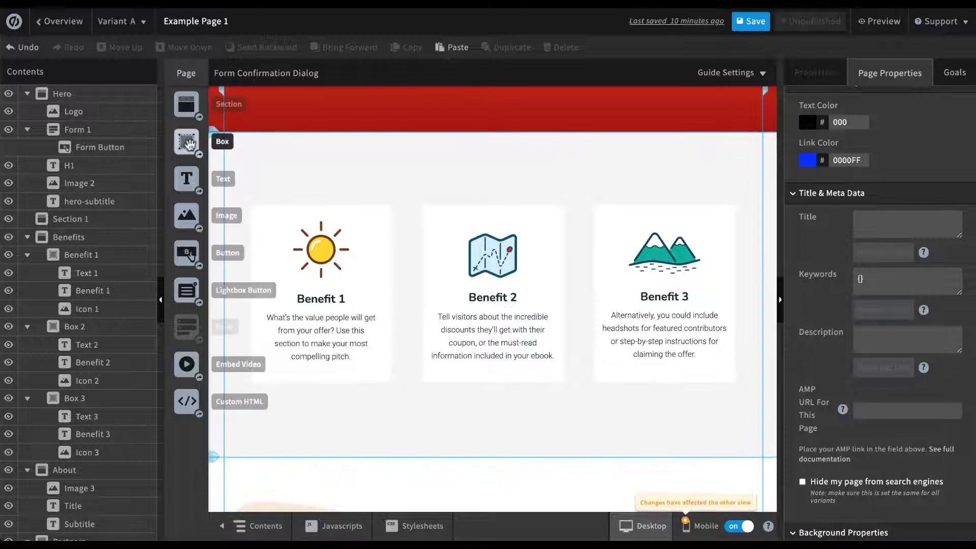
drag(188, 143, 280, 166)
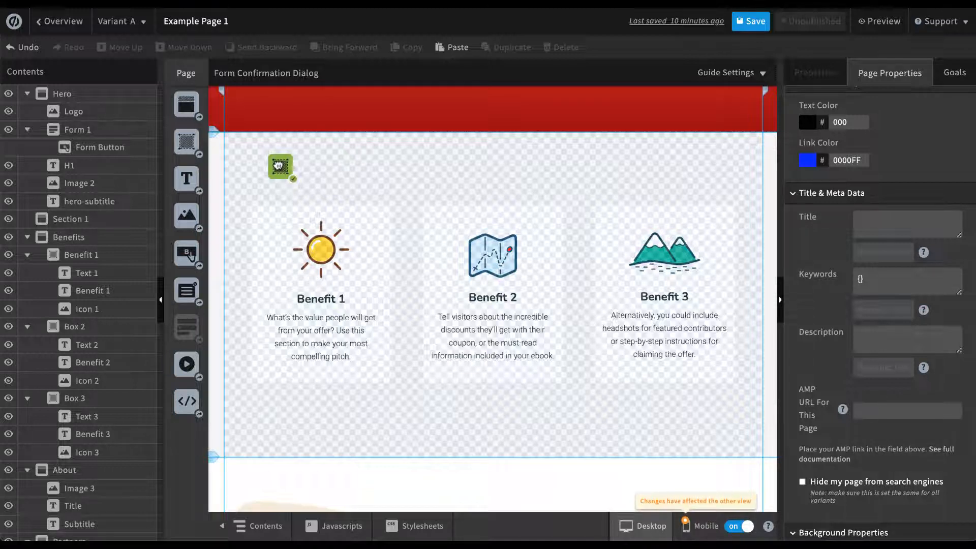
mouse_move(278, 166)
mouse_down()
mouse_move(272, 227)
mouse_move(265, 175)
mouse_up()
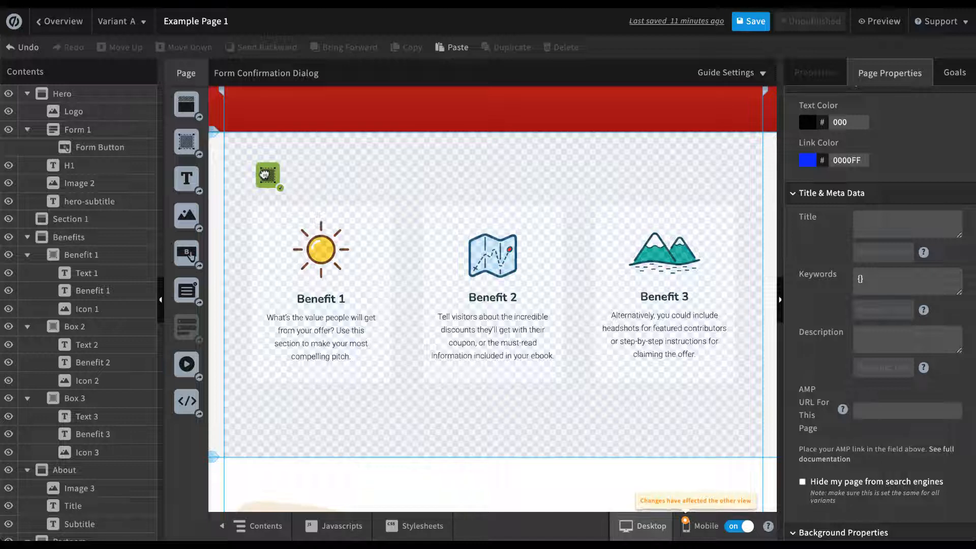
drag(265, 174, 265, 173)
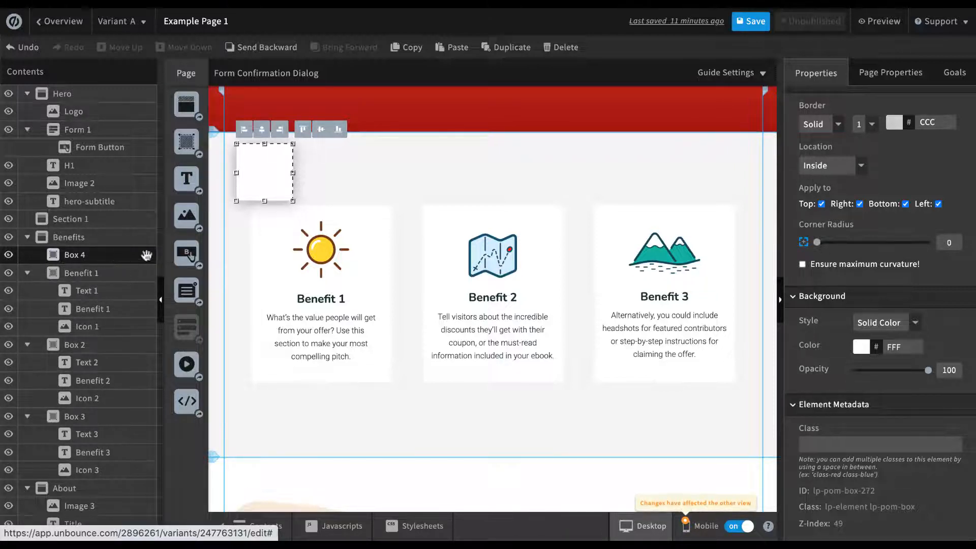
- Nest the new box inside the Benefit 1 card and move it back out above the card
drag(262, 179, 278, 235)
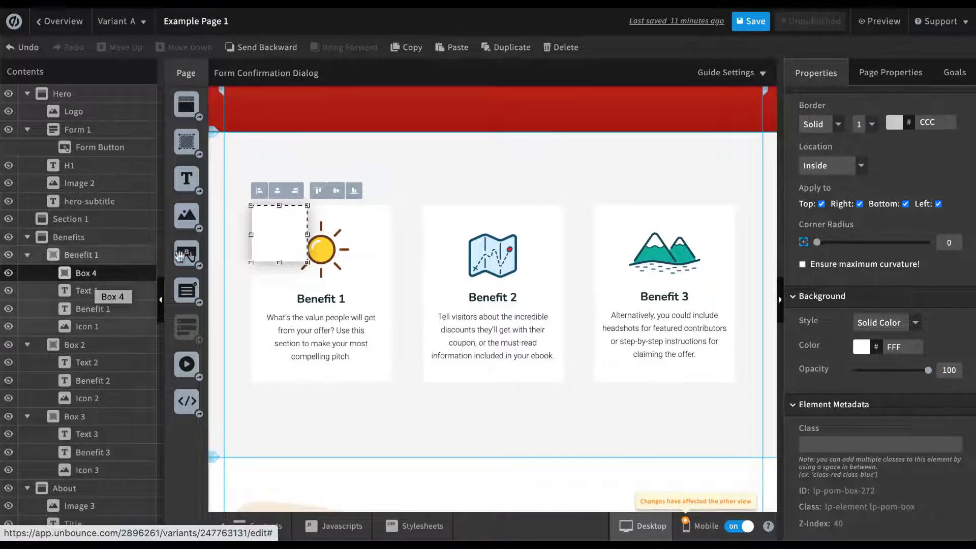
drag(265, 228, 261, 173)
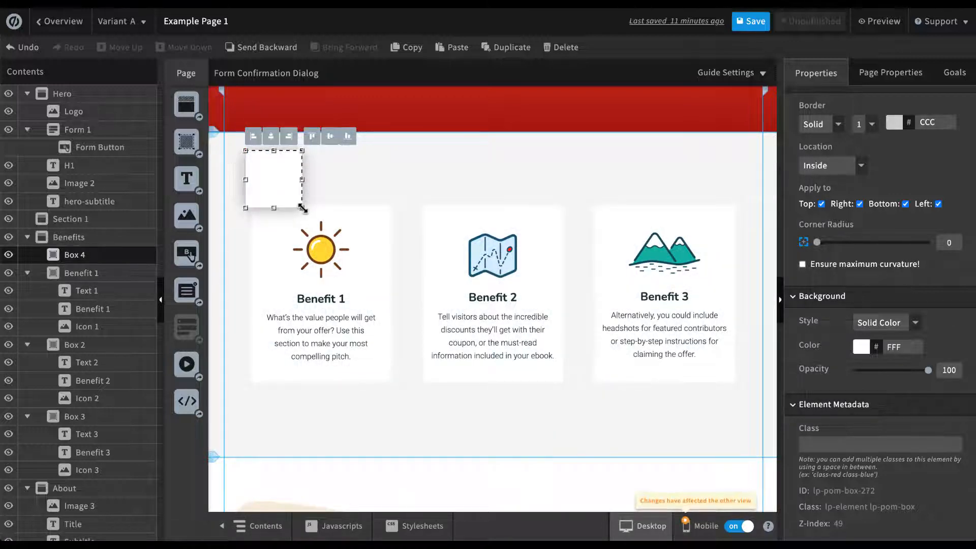
- Enlarge the new box to about 885 by 519, centered over the three benefit cards, and send it behind them
drag(303, 207, 751, 447)
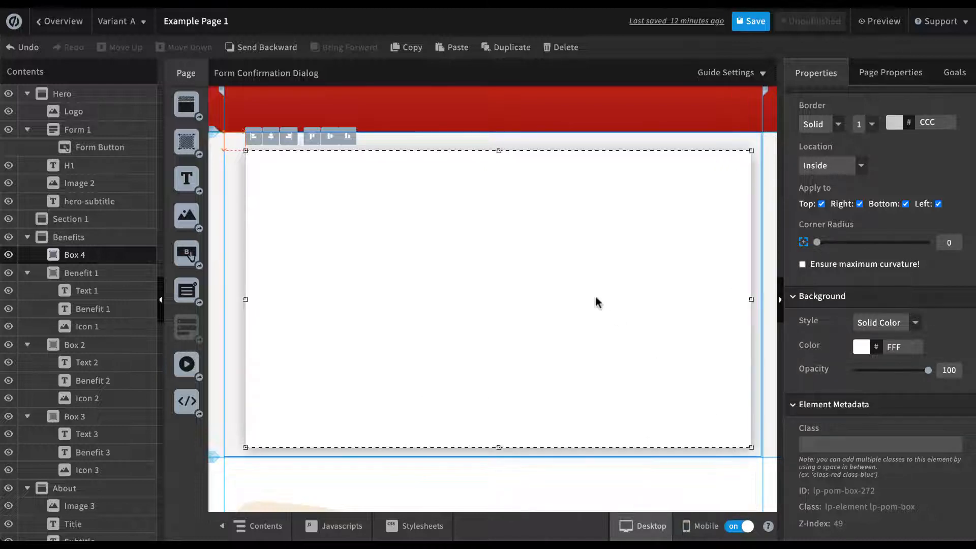
drag(595, 302, 593, 300)
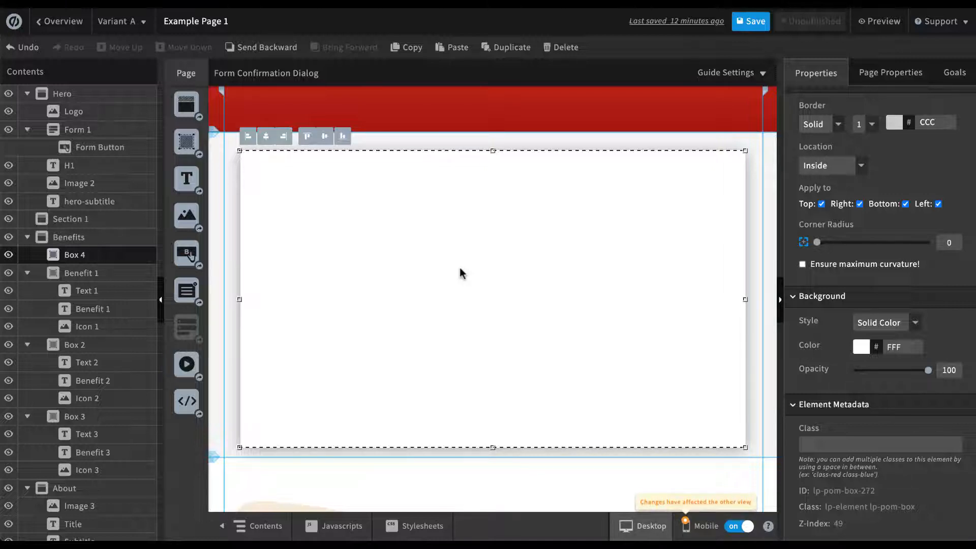
click(275, 48)
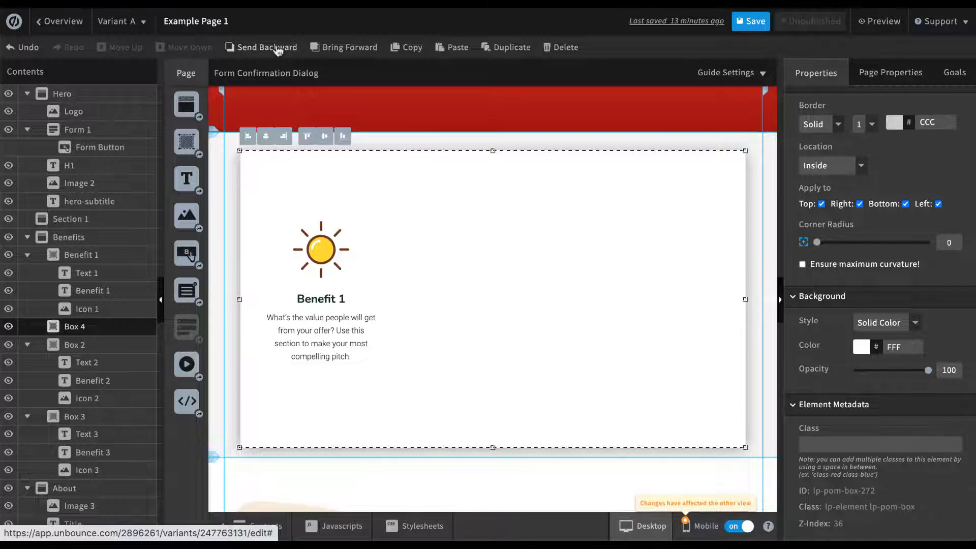
click(279, 49)
click(278, 48)
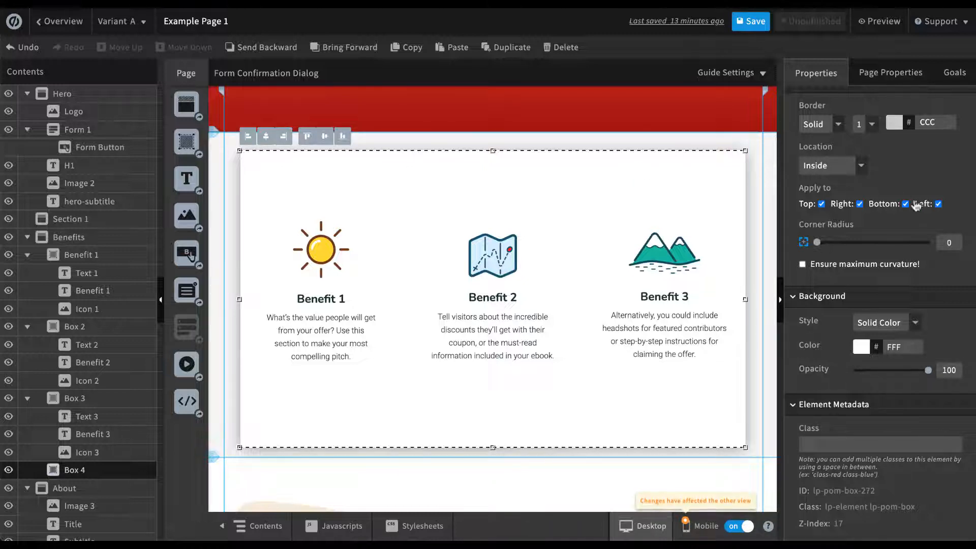
- Set the background color of the large box behind the benefit cards to the blue 3946D0
scroll(929, 211, up, 3)
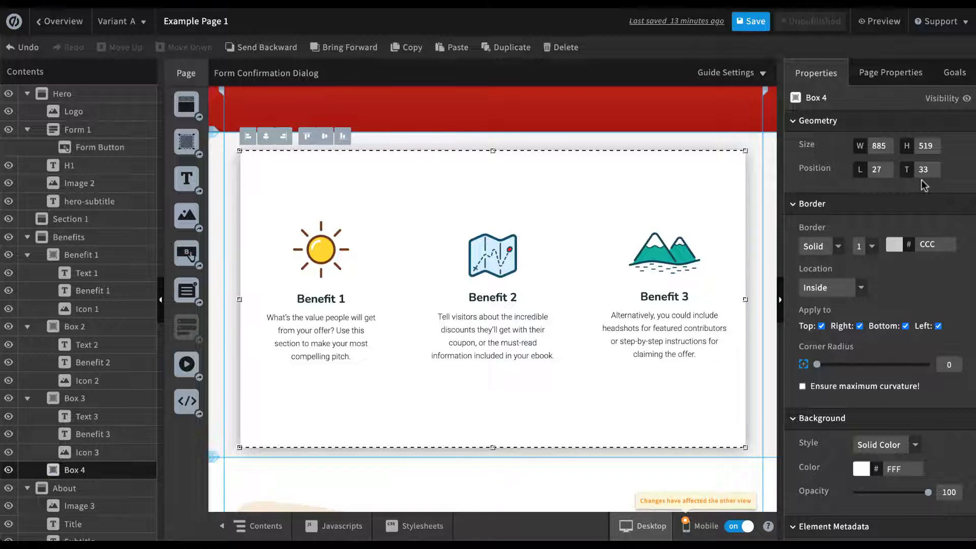
scroll(887, 297, down, 3)
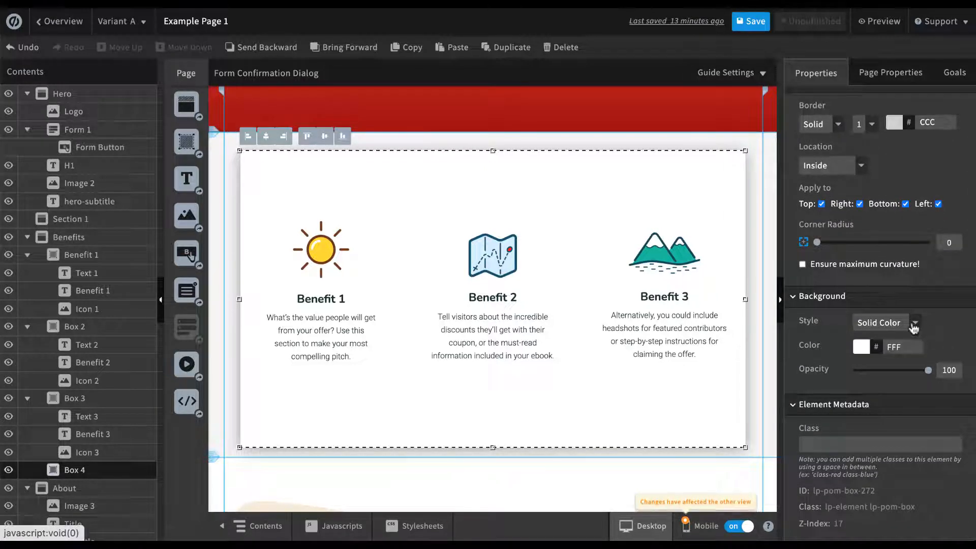
click(860, 347)
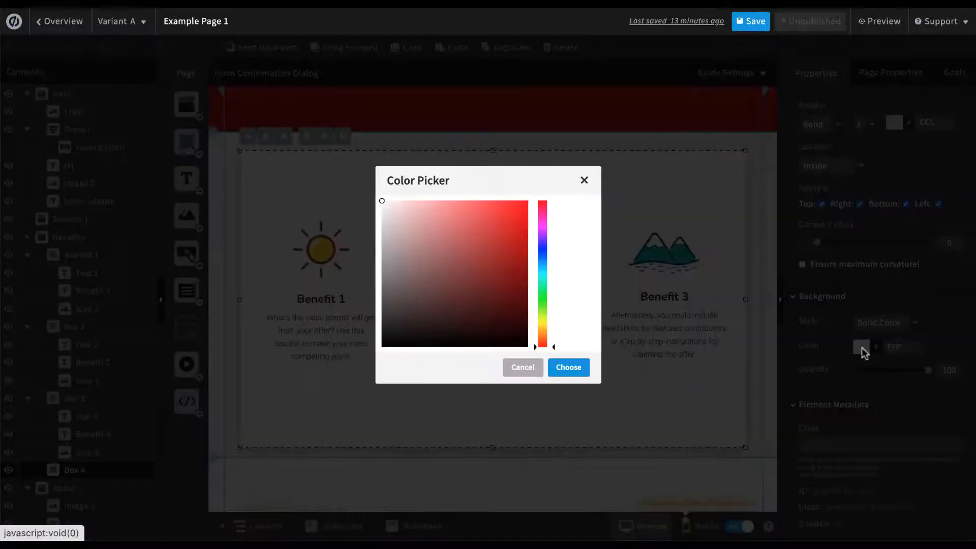
drag(551, 343, 554, 251)
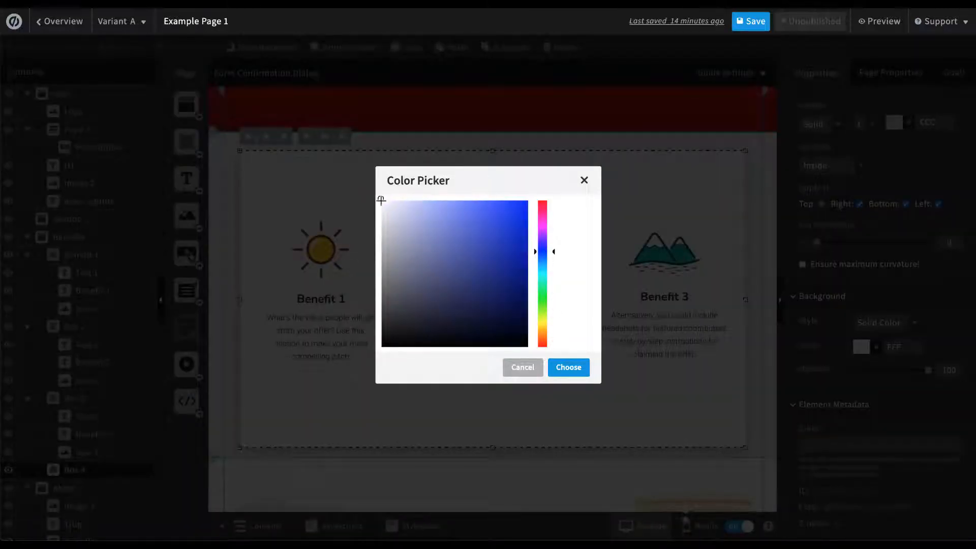
drag(379, 199, 488, 228)
click(569, 368)
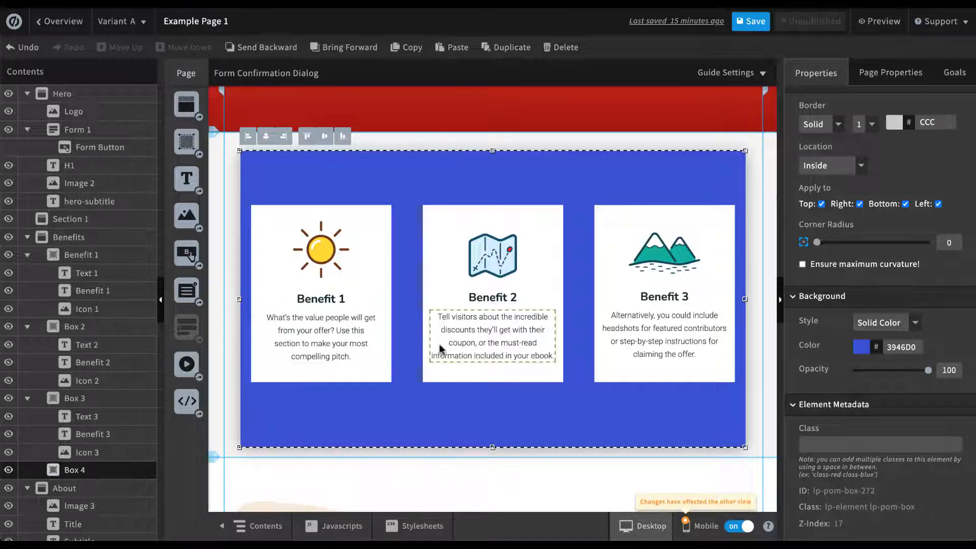
- Delete the sentence "Use this section to make your most compelling pitch." from the Benefit 1 description
click(327, 341)
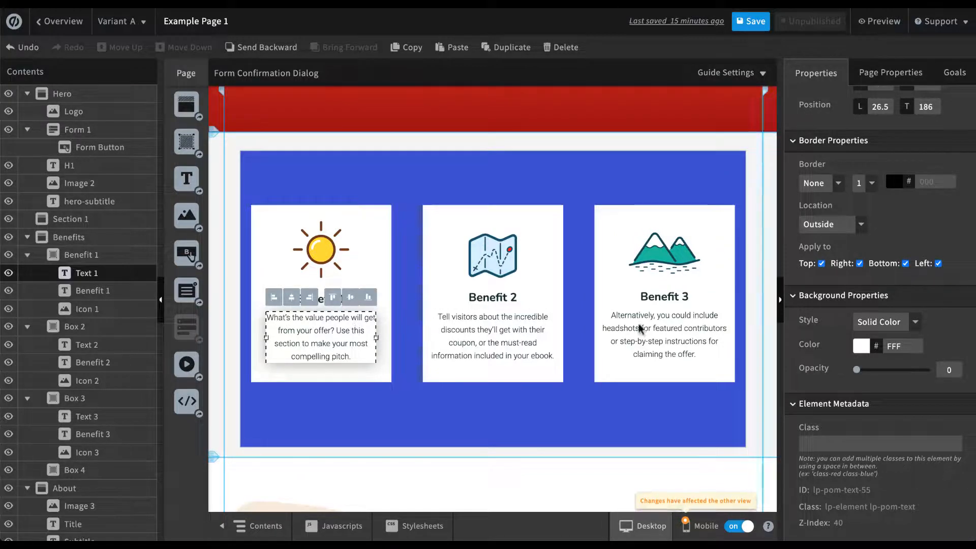
scroll(870, 175, up, 8)
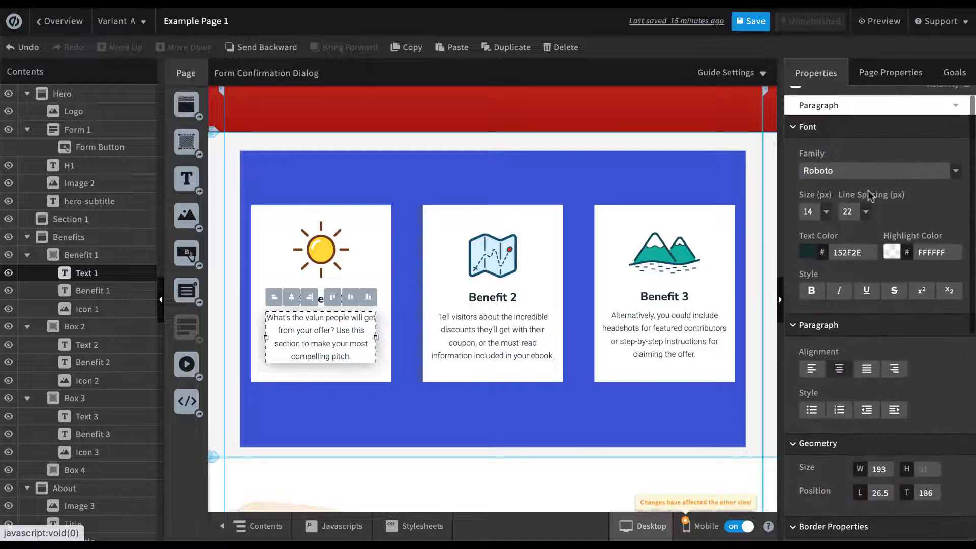
click(324, 331)
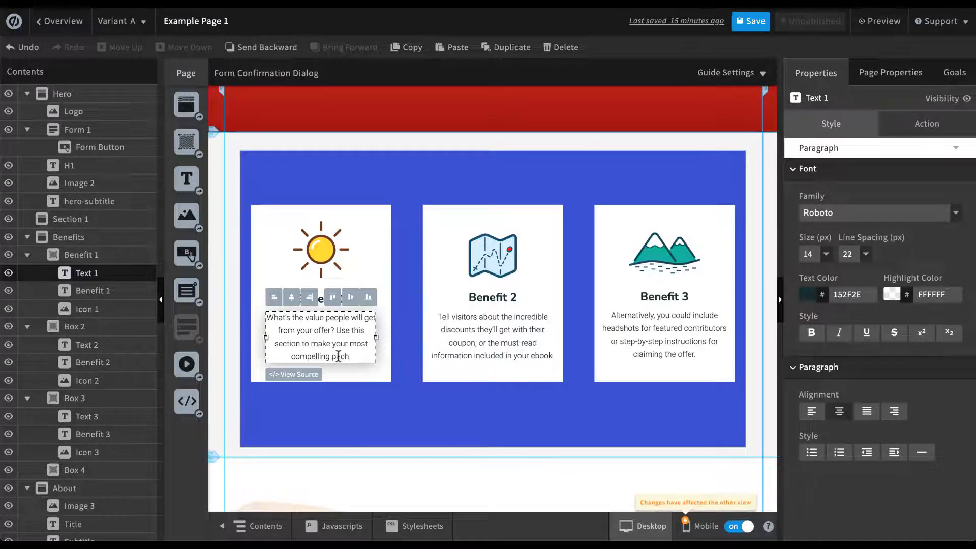
drag(350, 356, 336, 330)
key(BackSpace)
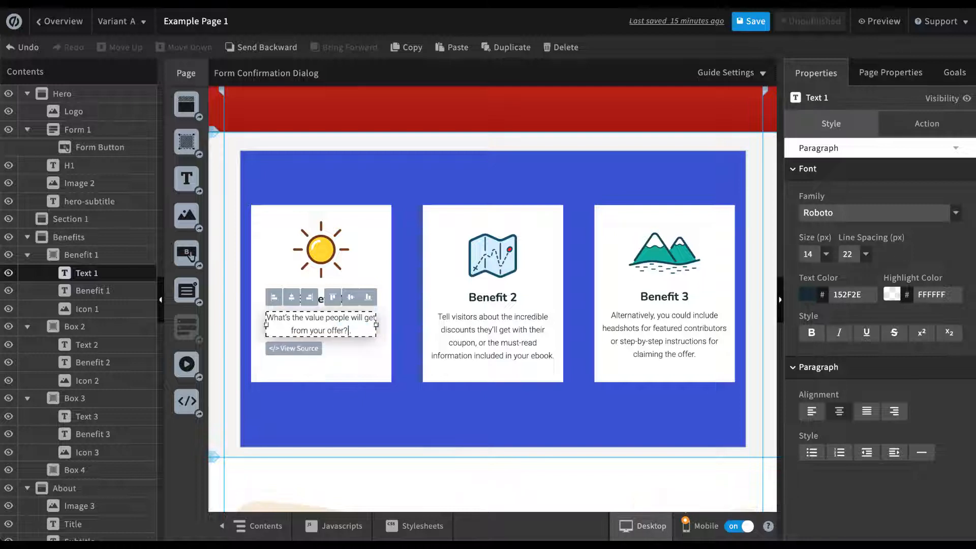
key(BackSpace)
key(Delete)
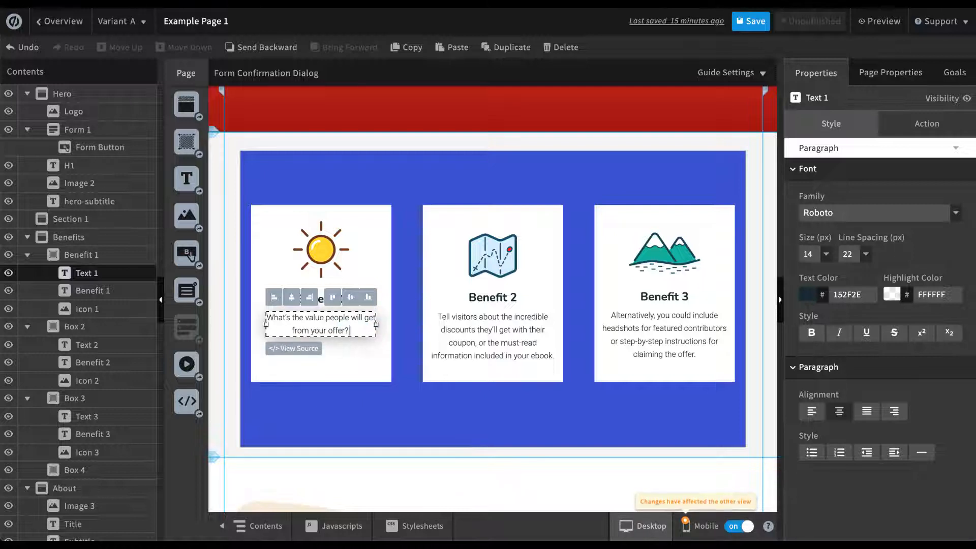
- Look through the available font families and their weights for the Benefit 1 description, leaving the font as it is
click(957, 216)
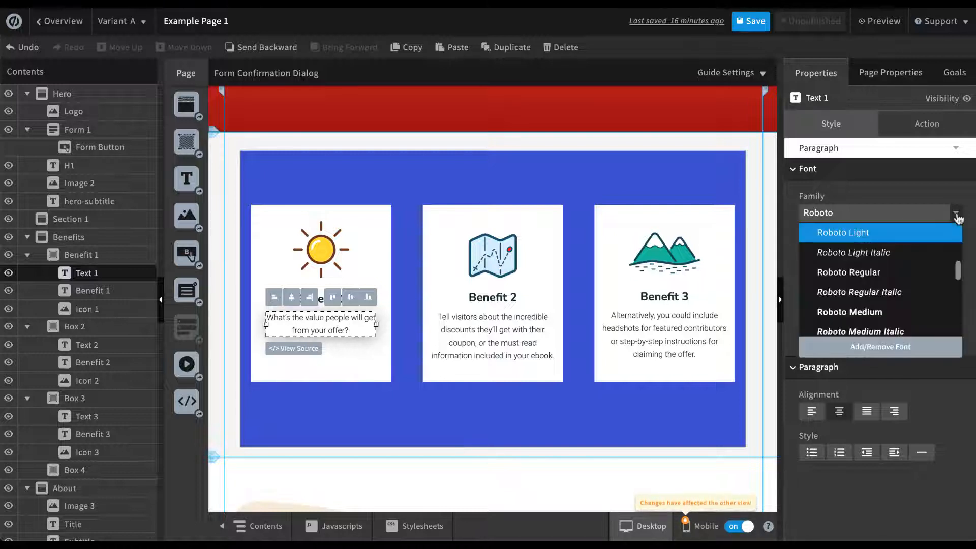
scroll(925, 260, up, 2)
scroll(926, 274, up, 1)
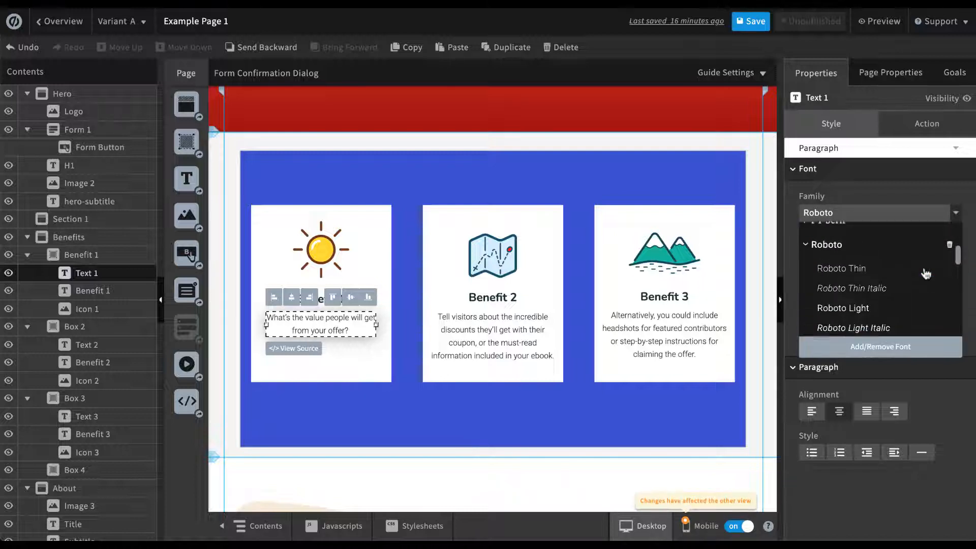
scroll(926, 274, down, 2)
scroll(927, 274, up, 1)
scroll(910, 279, up, 3)
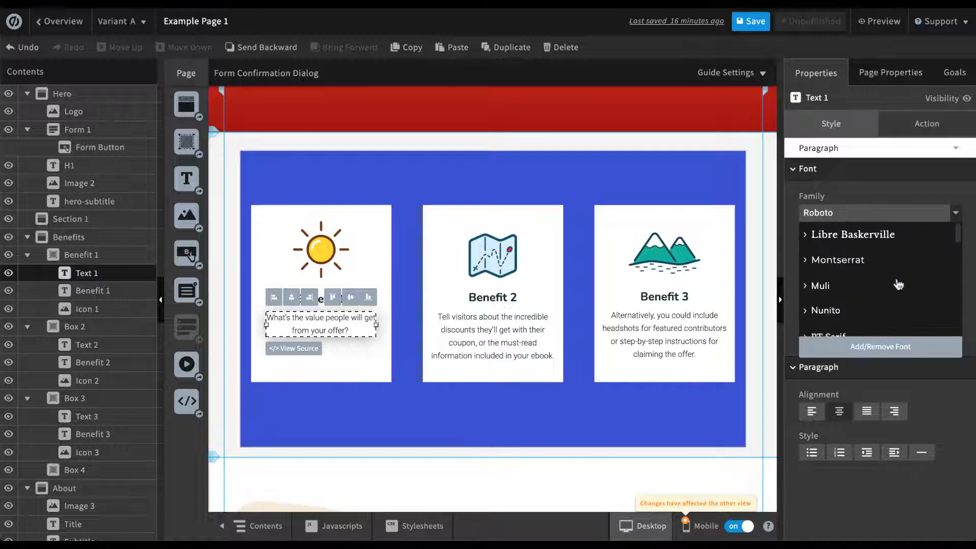
scroll(896, 283, down, 2)
scroll(898, 285, down, 1)
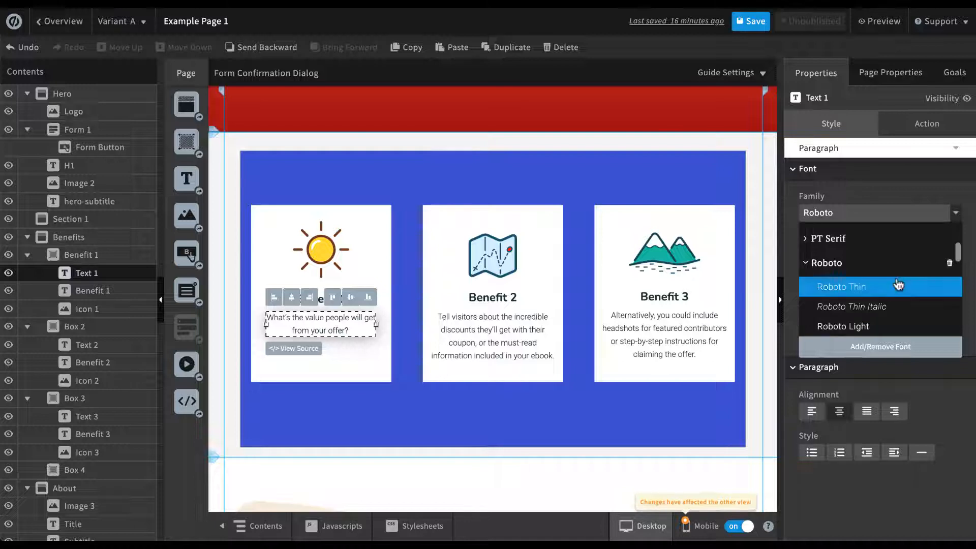
click(808, 261)
scroll(923, 283, down, 1)
scroll(924, 282, down, 4)
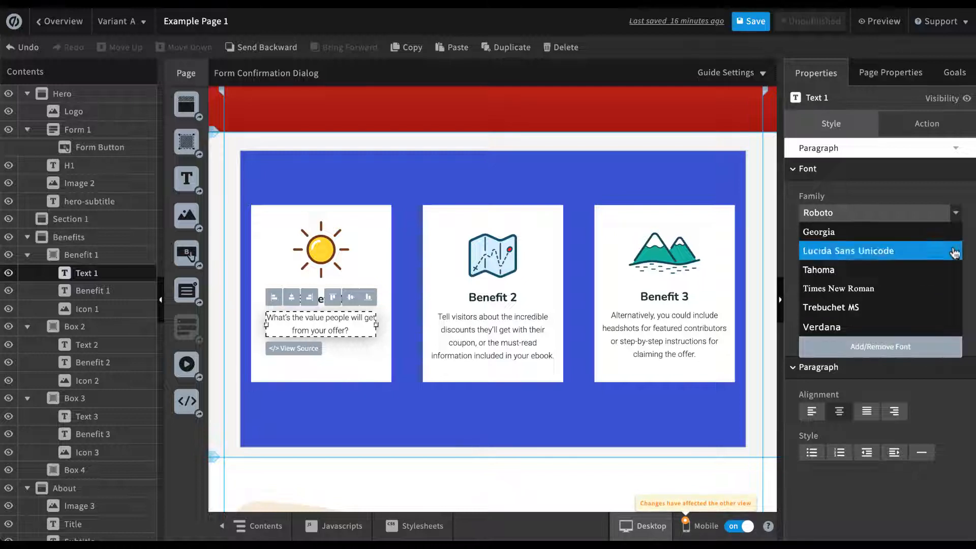
click(955, 215)
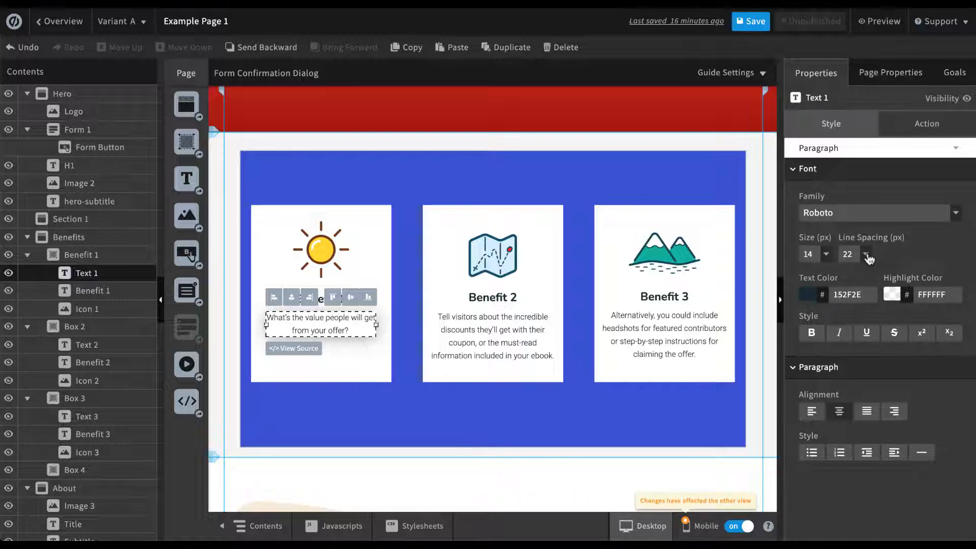
- Set the Benefit 2 description's font size to 18 px and its line spacing to 31 px
click(508, 343)
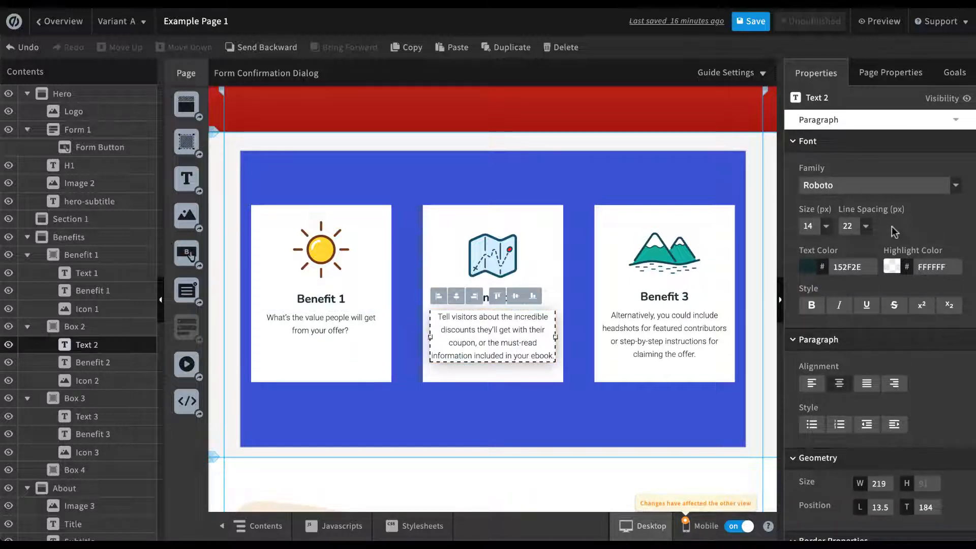
click(827, 226)
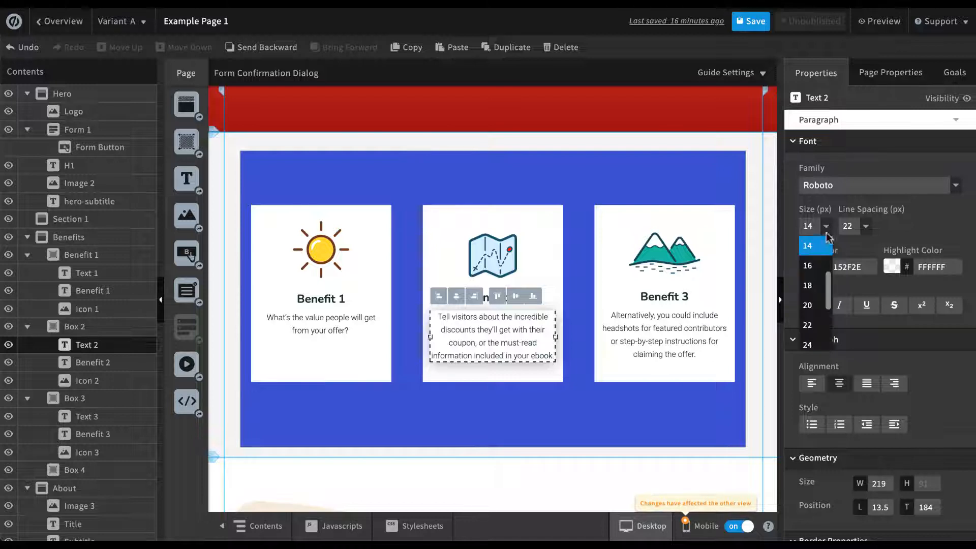
click(805, 287)
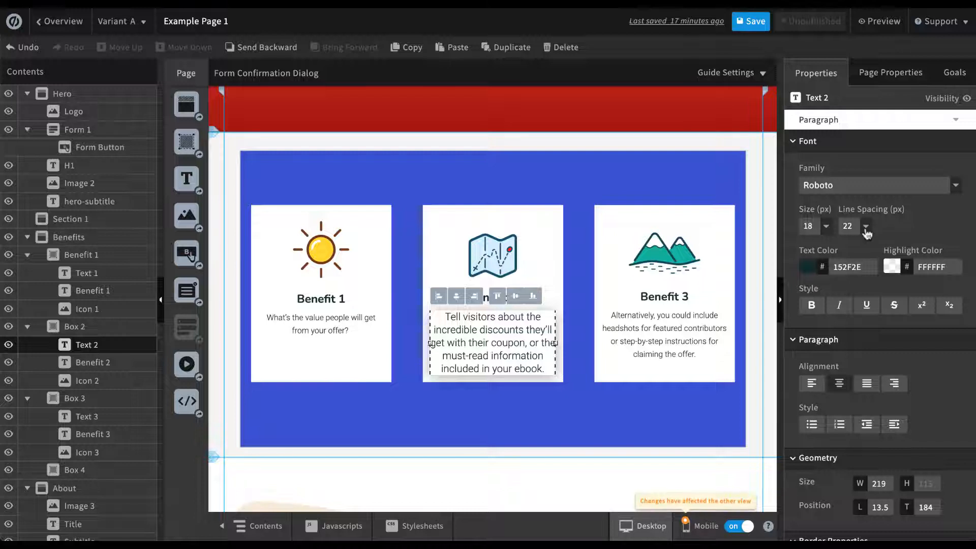
click(865, 227)
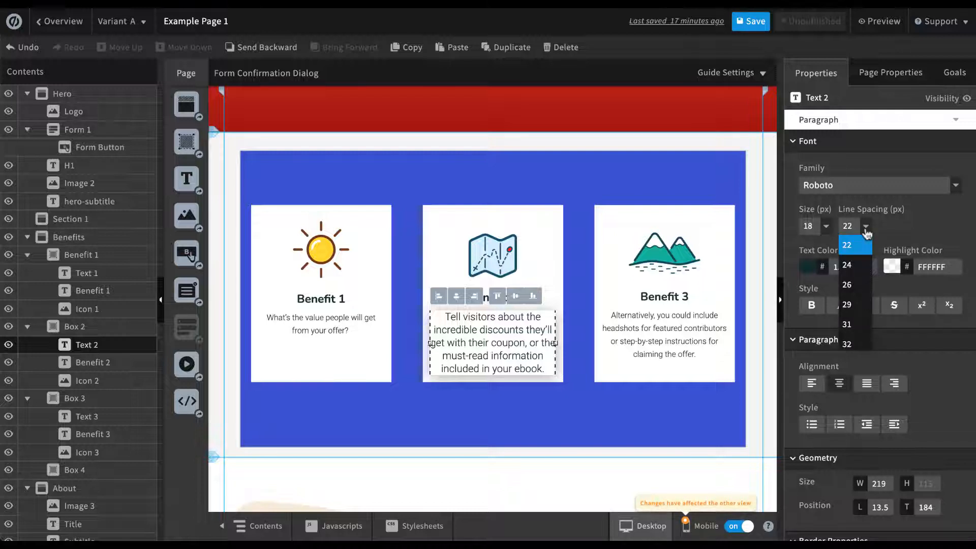
click(847, 323)
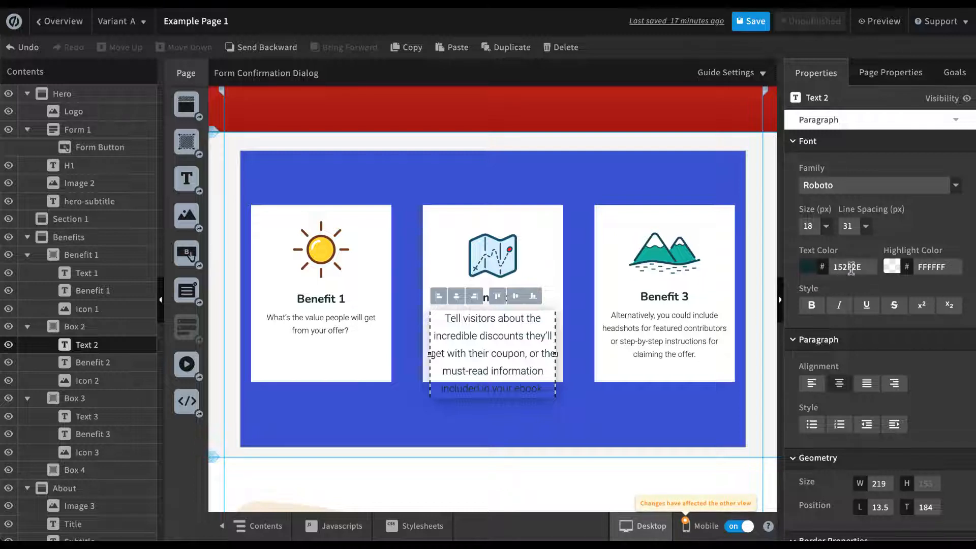
- Change the text color of the Benefit 2 description to the teal 2EC5BF
click(810, 275)
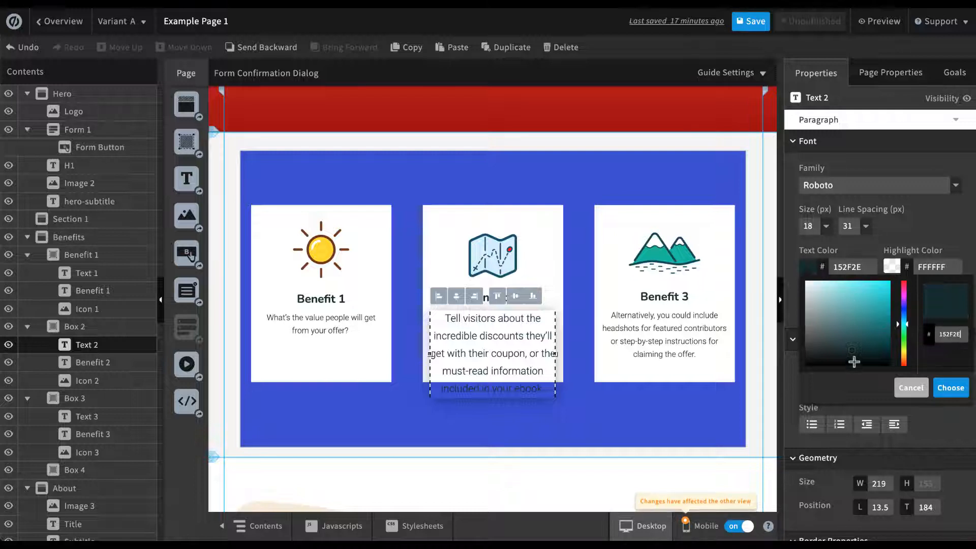
drag(853, 353, 870, 301)
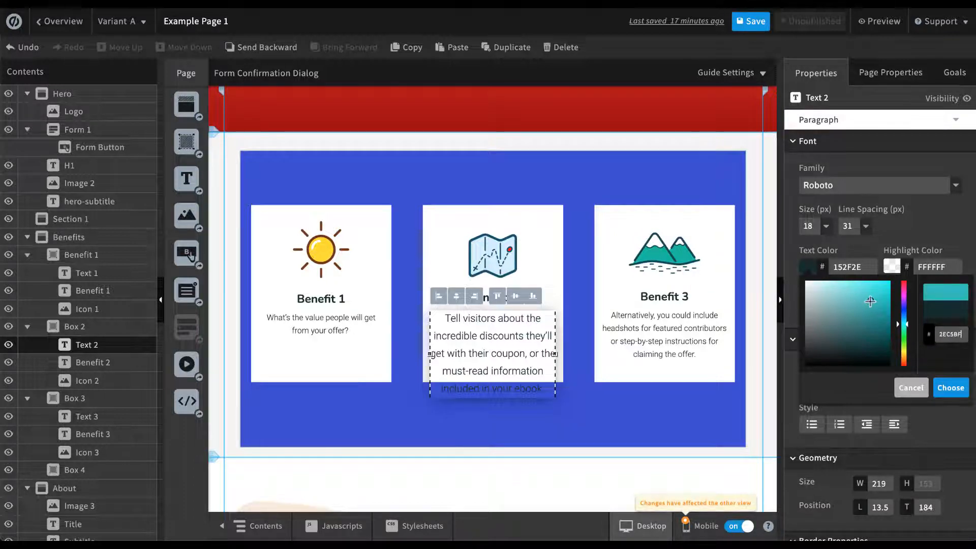
click(951, 388)
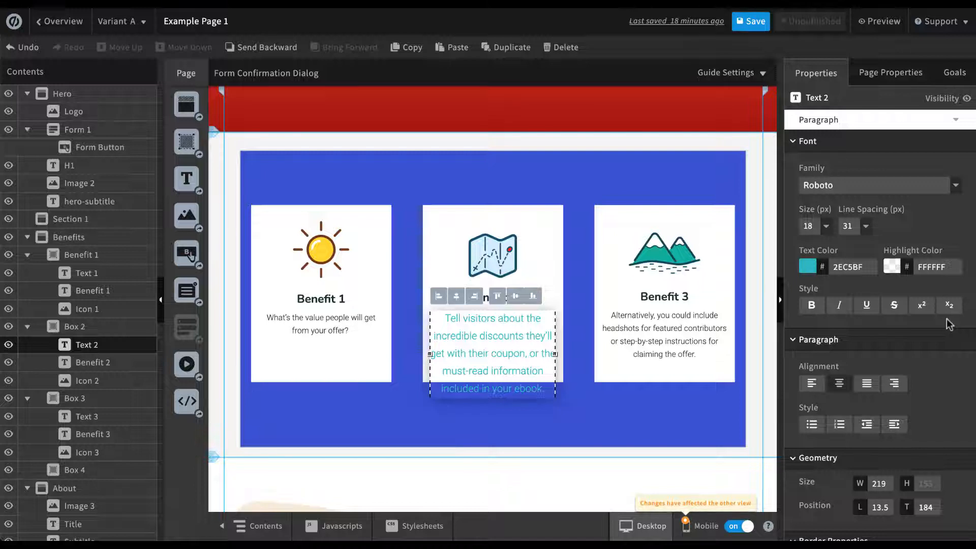
- Set the background color of the Benefit 2 description to the red ED3C3C
scroll(946, 318, down, 5)
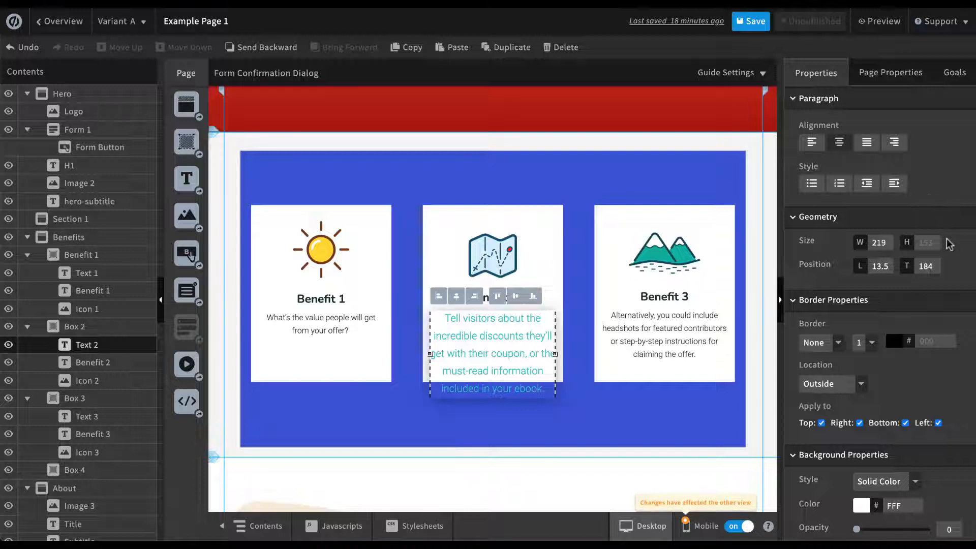
scroll(949, 244, down, 3)
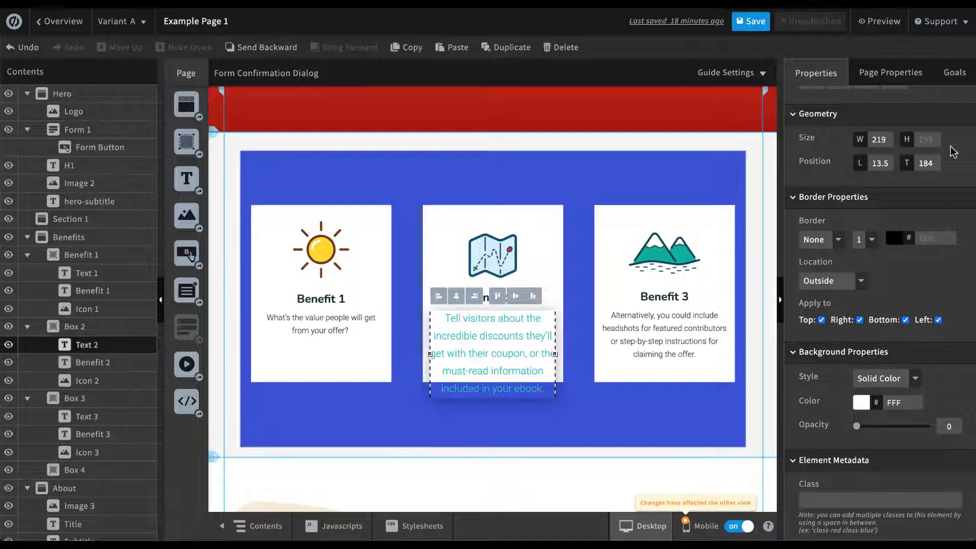
scroll(928, 285, down, 1)
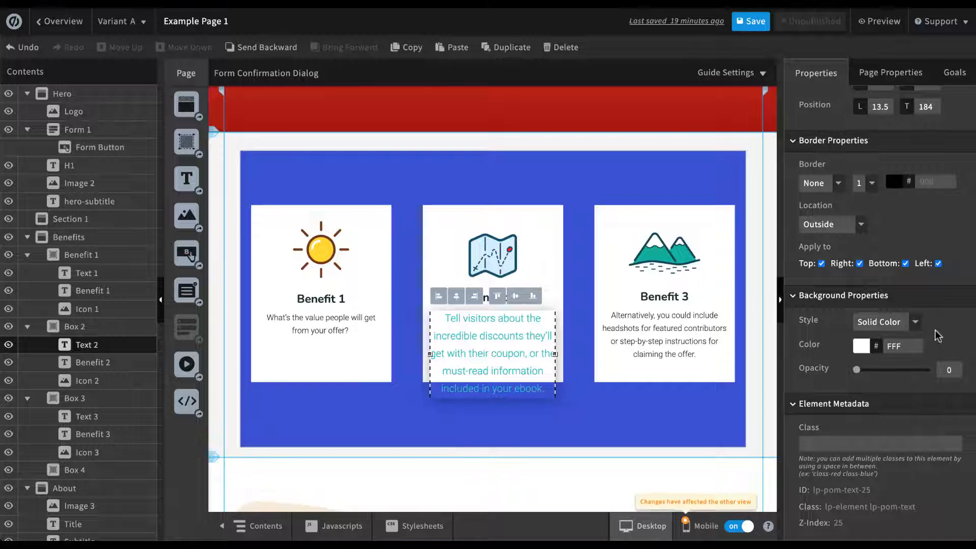
click(866, 353)
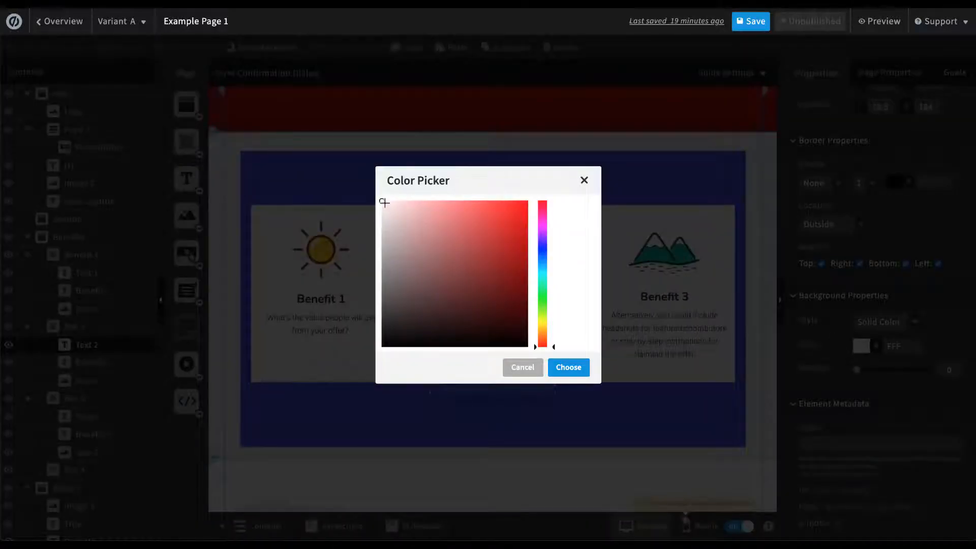
click(452, 212)
click(491, 213)
click(569, 367)
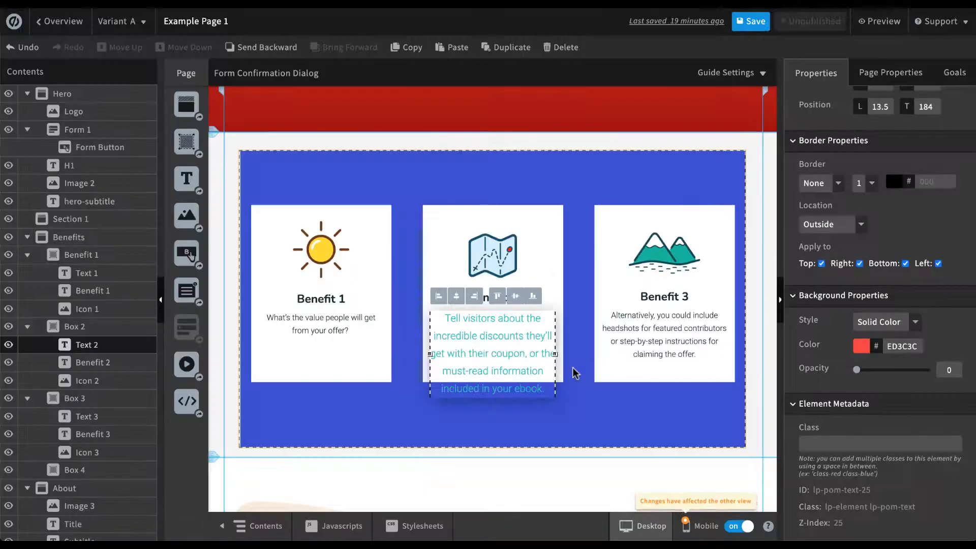
- Try a background opacity of 60 on the Benefit 2 description and bring it back to 0
click(857, 370)
drag(856, 370, 898, 368)
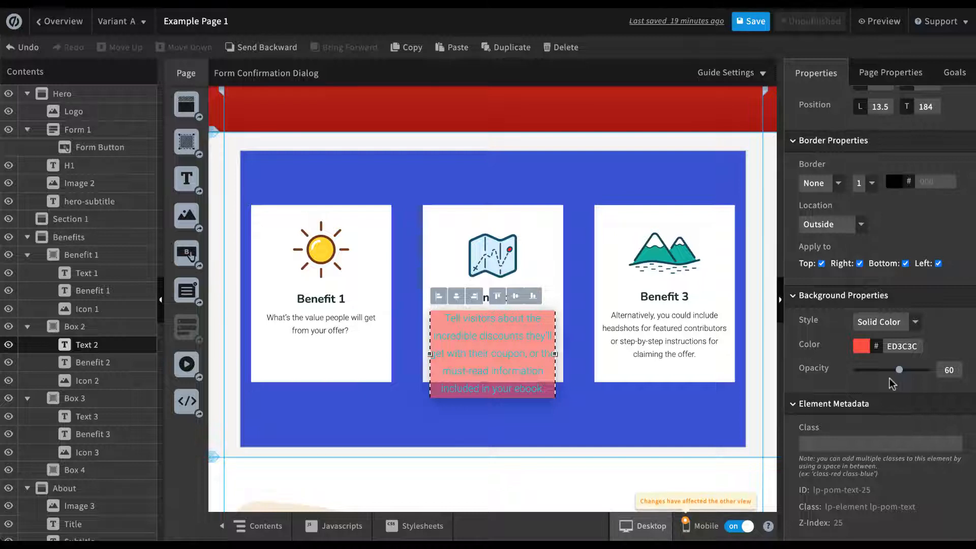
drag(895, 370, 845, 374)
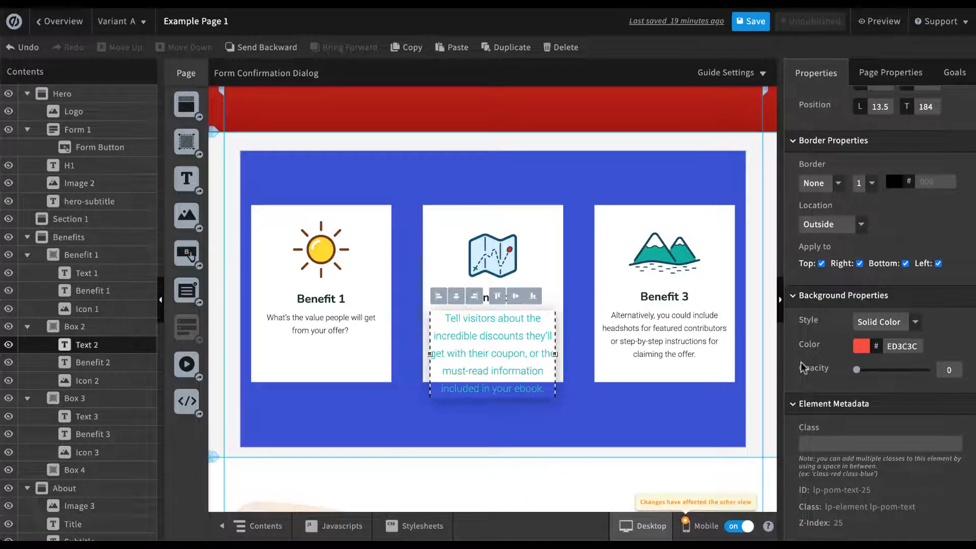
click(650, 355)
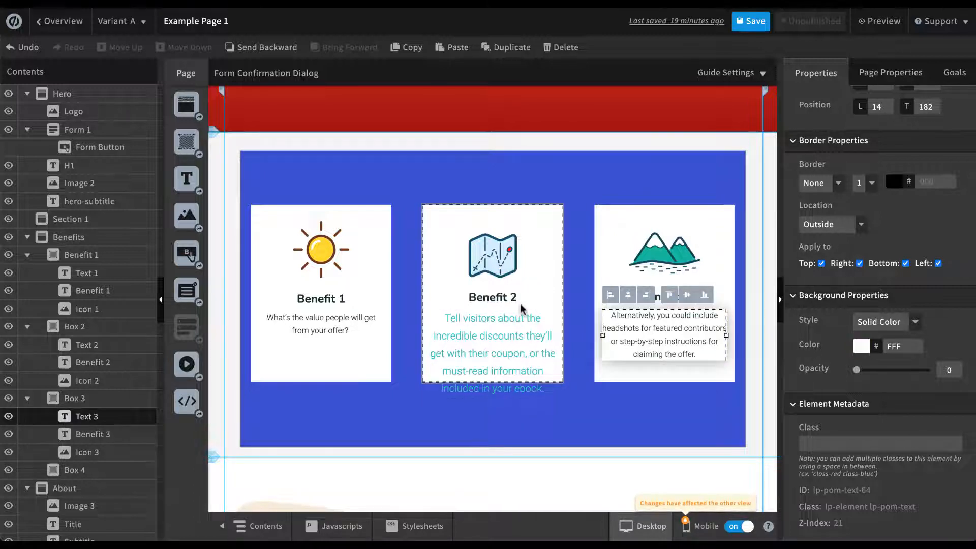
click(491, 304)
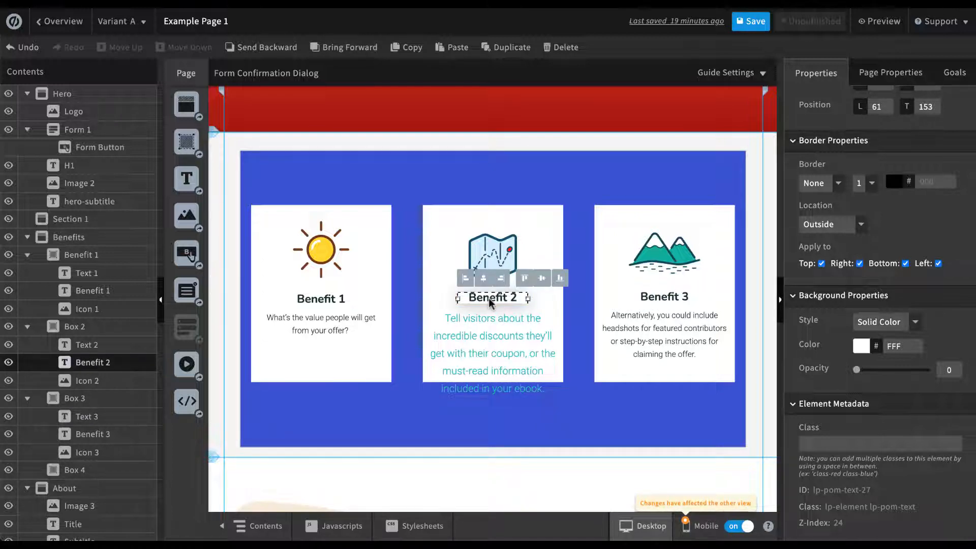
- Start changing the sun icon image in the Benefit 1 card and bring up the Unbounce public images
click(339, 255)
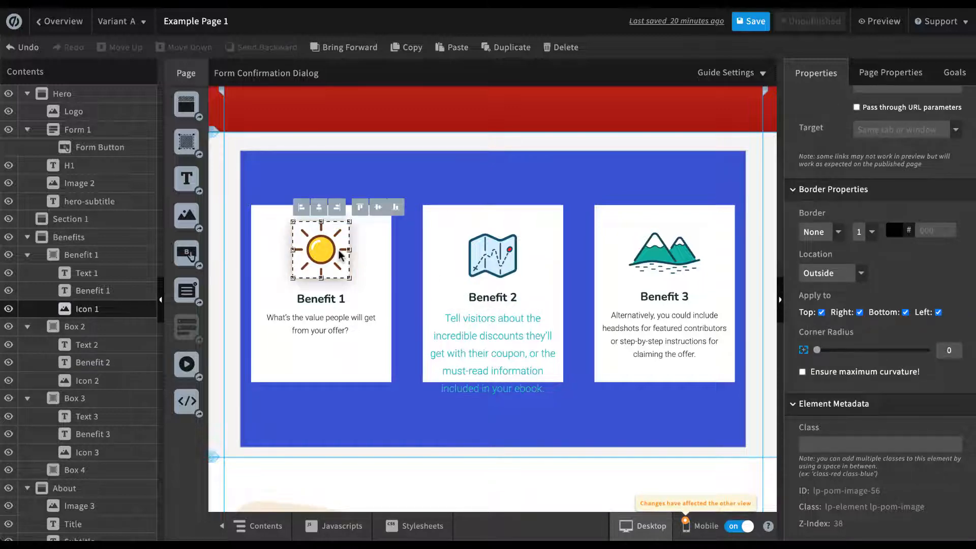
scroll(954, 231, up, 8)
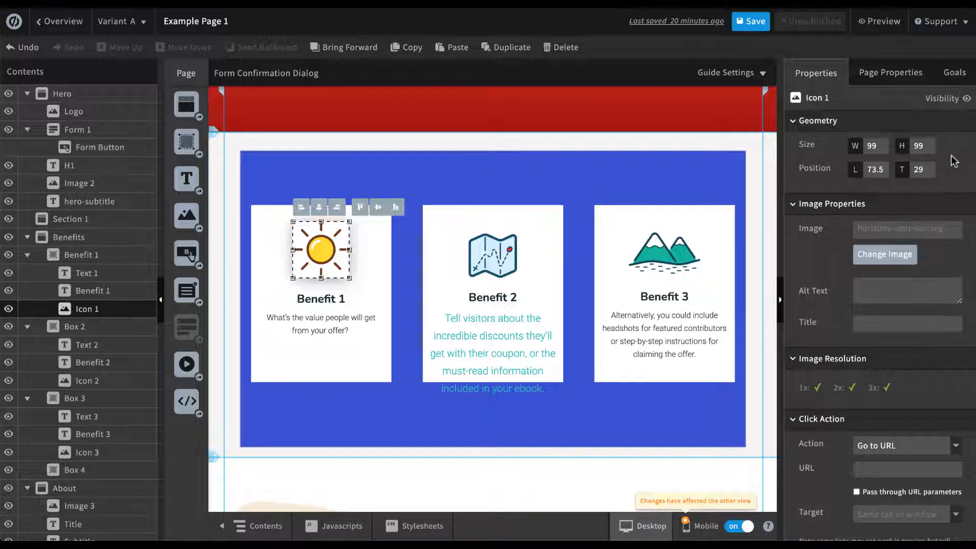
click(904, 262)
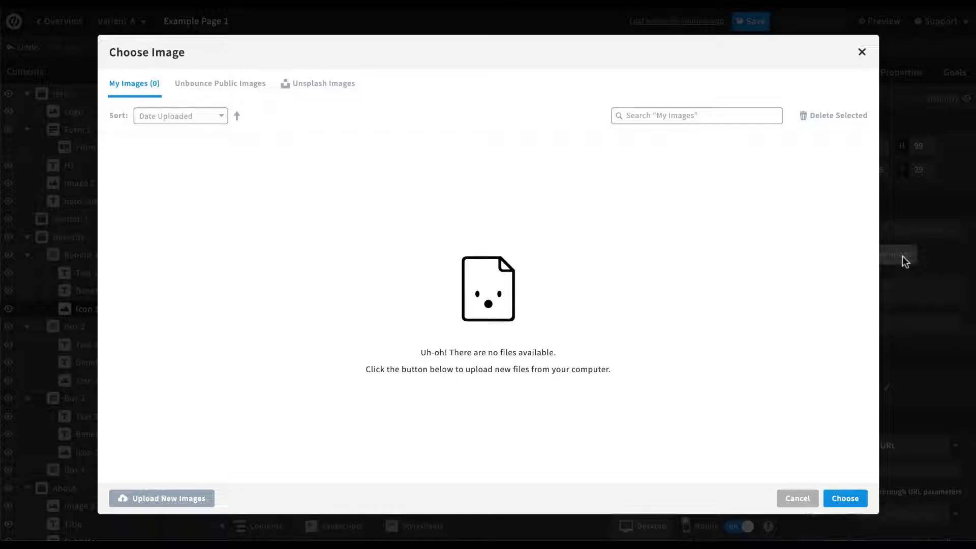
click(254, 93)
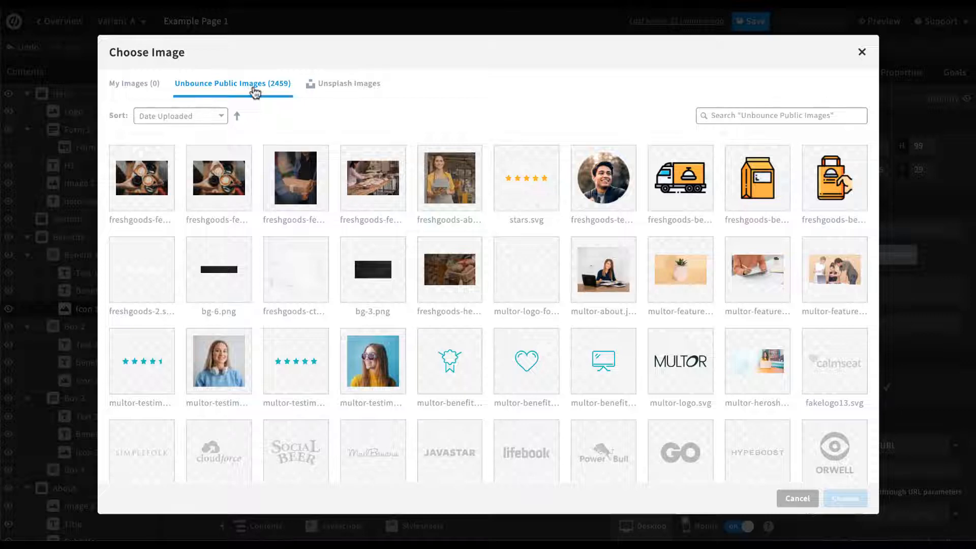
- Browse the Unbounce public images for a possible replacement for the Benefit 1 icon
click(528, 203)
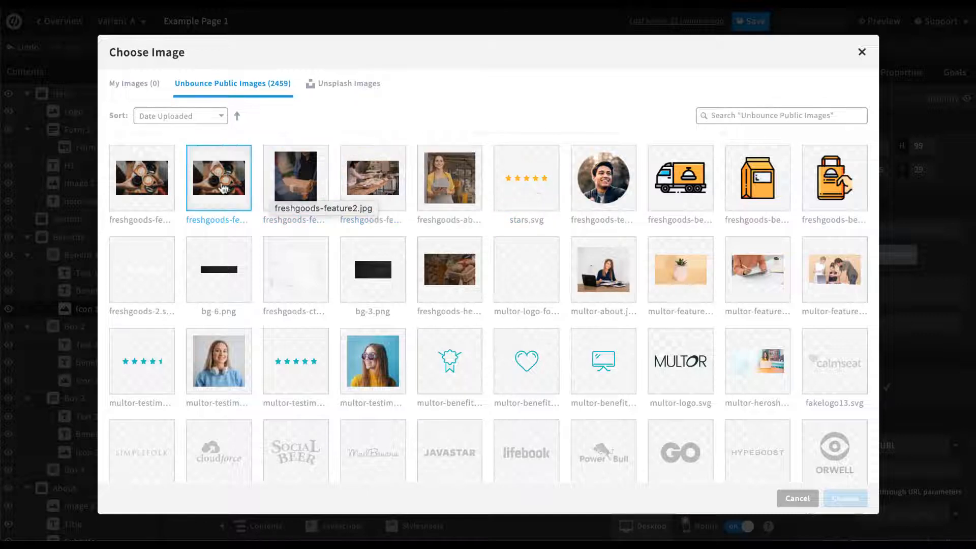
scroll(486, 351, down, 5)
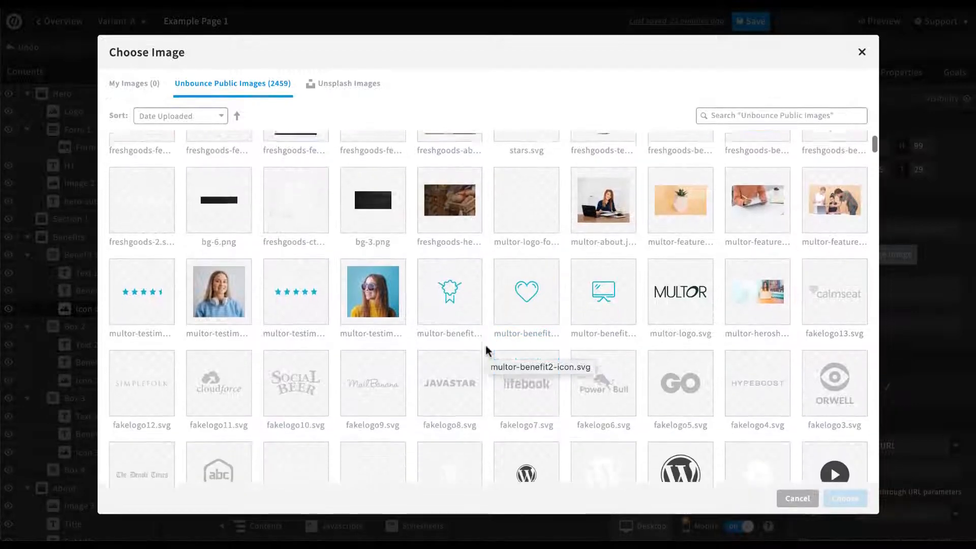
scroll(486, 350, down, 5)
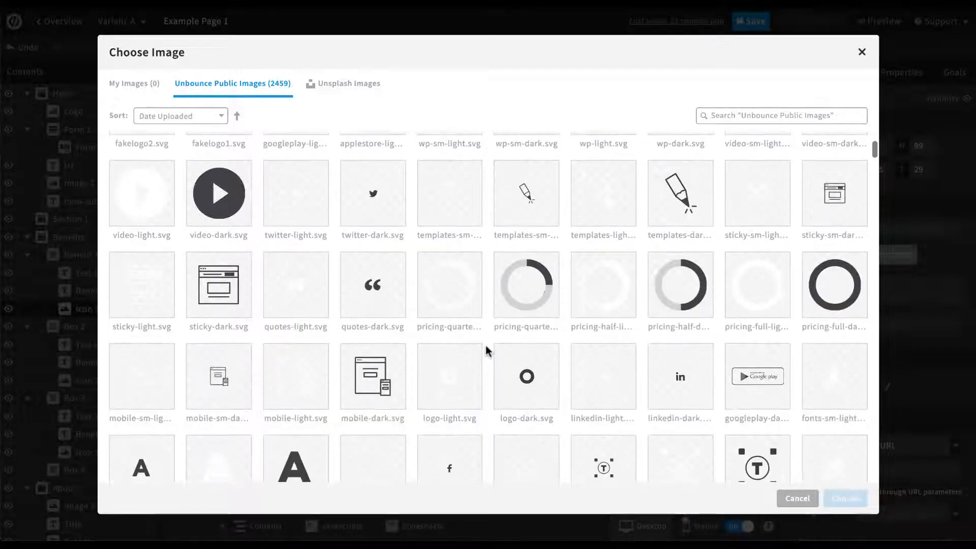
scroll(486, 346, down, 4)
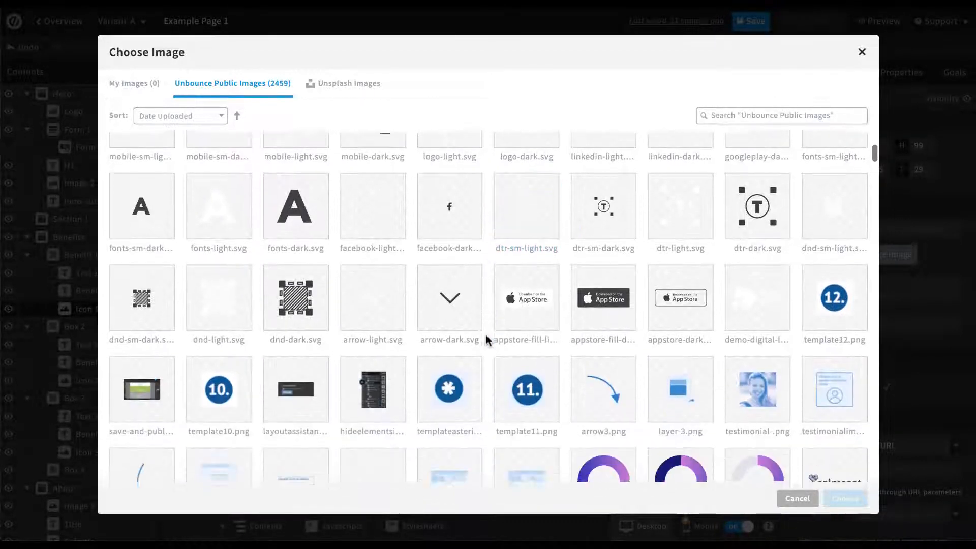
scroll(486, 334, down, 3)
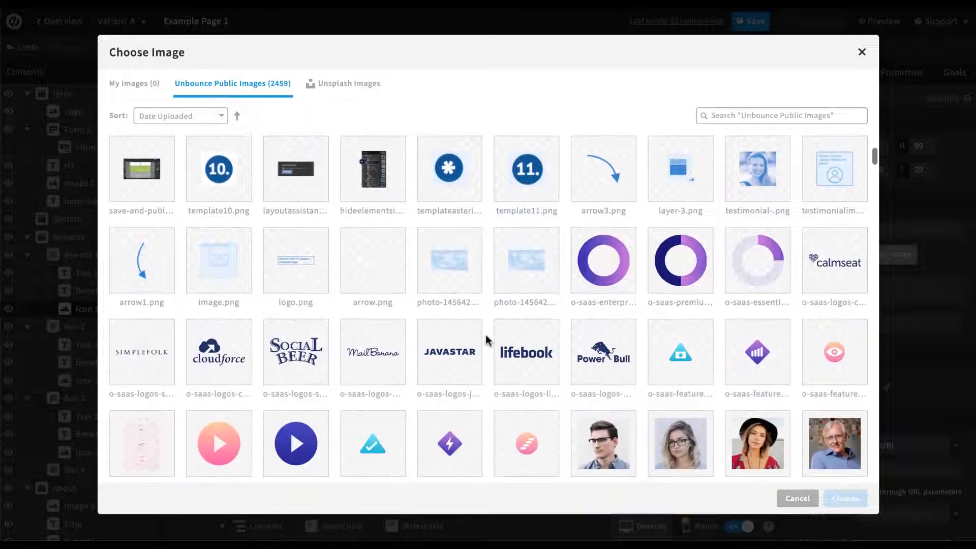
scroll(486, 334, down, 6)
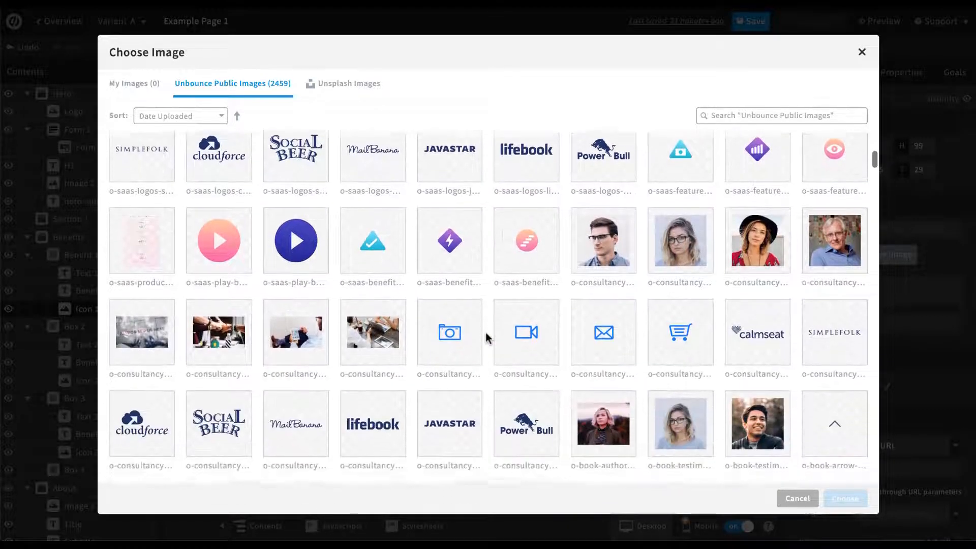
scroll(486, 337, down, 3)
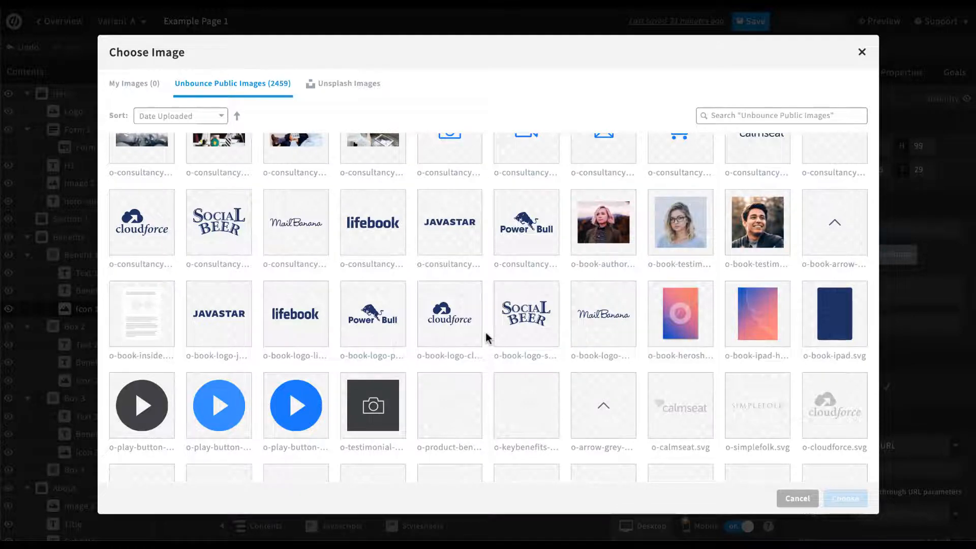
scroll(487, 337, down, 6)
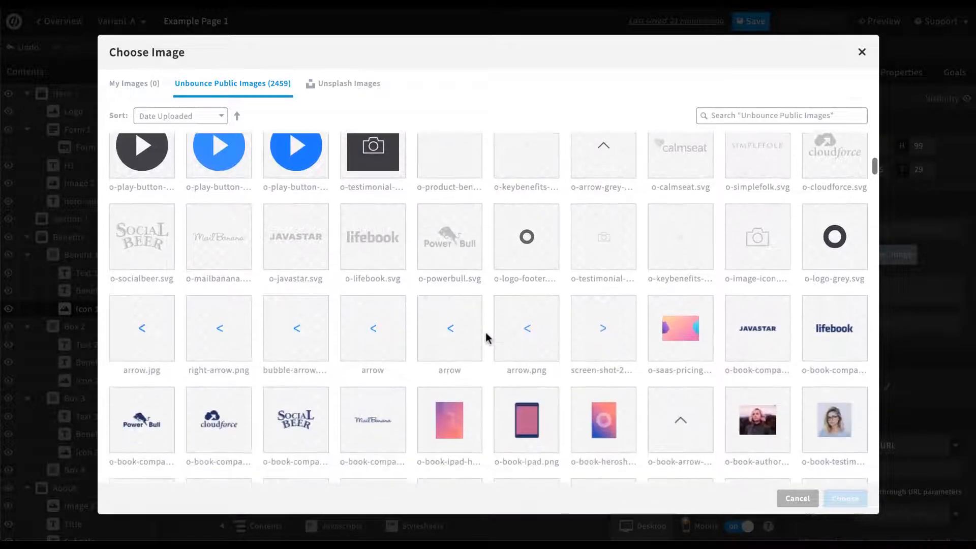
scroll(487, 338, down, 2)
scroll(487, 337, up, 20)
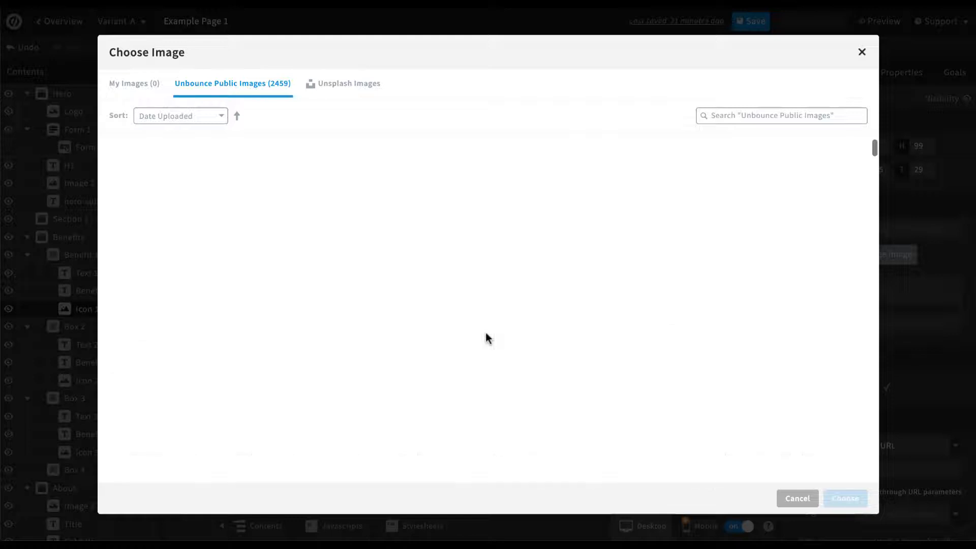
- Search the Unbounce public images for "stars" and look through the matching images
click(806, 117)
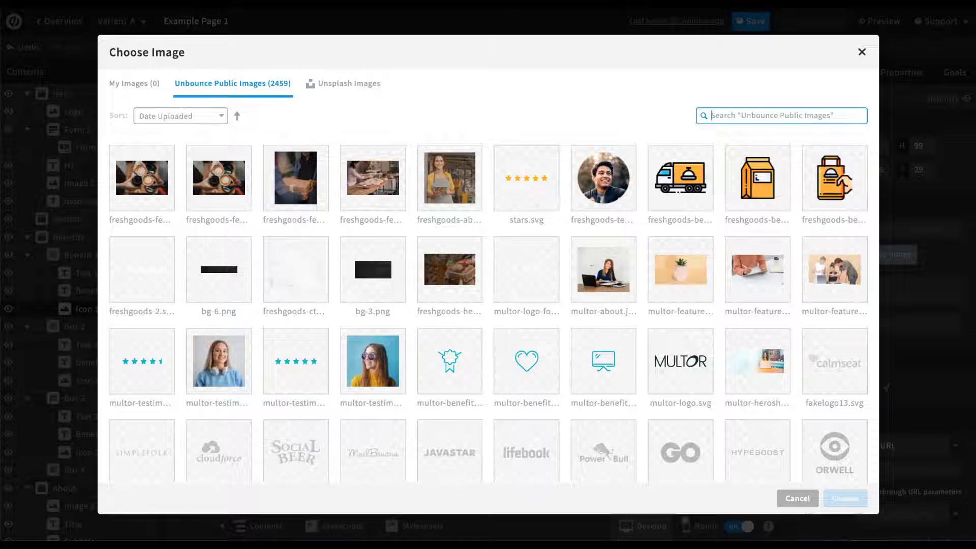
text(stars)
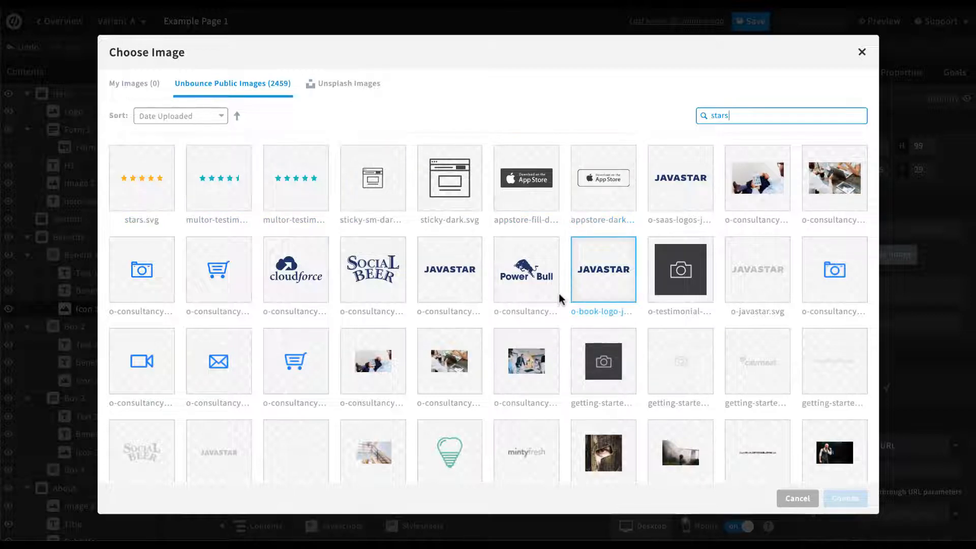
scroll(559, 289, down, 5)
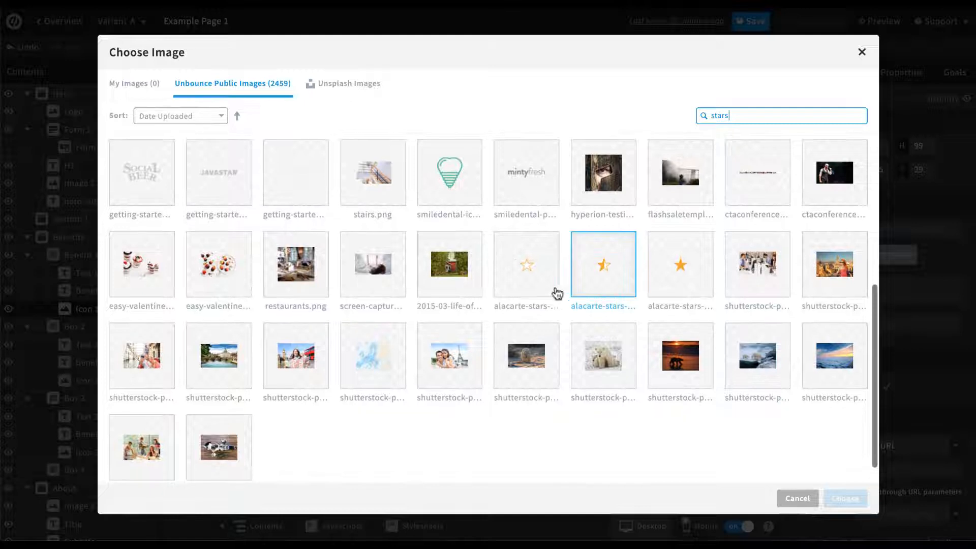
scroll(524, 282, down, 1)
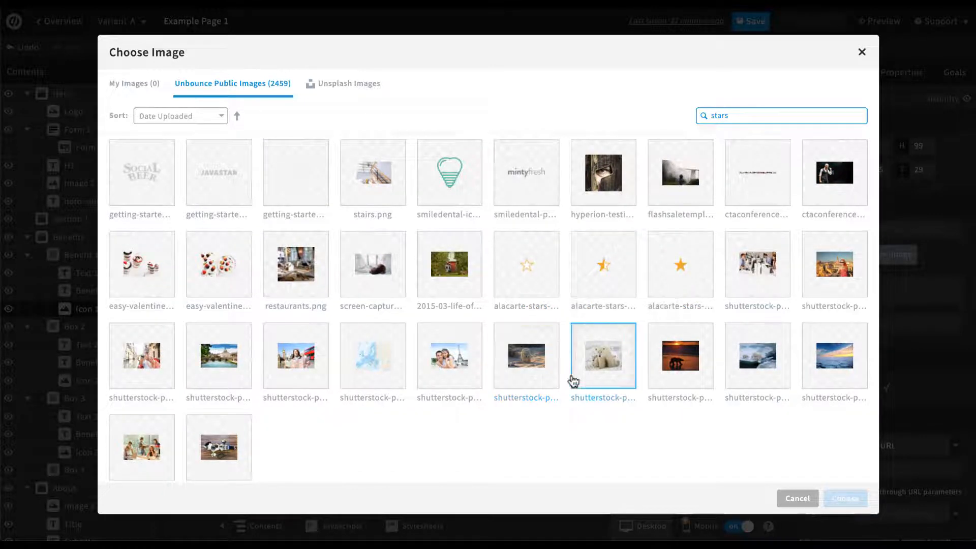
scroll(518, 299, up, 5)
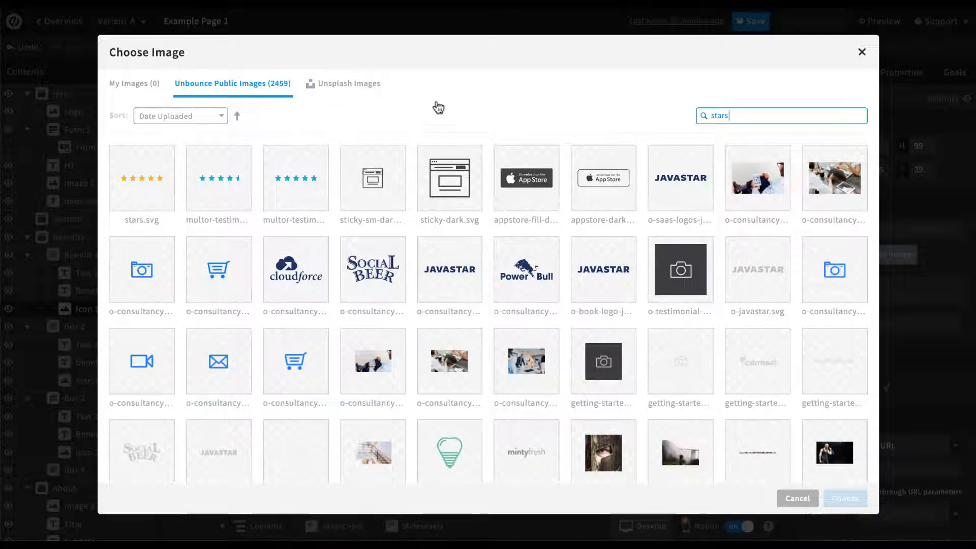
- Browse the Unsplash images and close the image chooser without picking a replacement
click(372, 90)
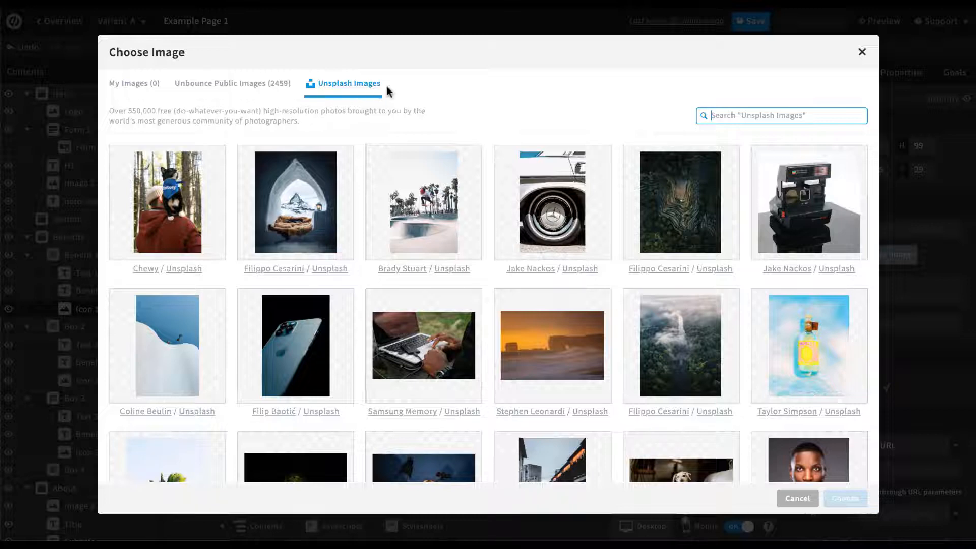
scroll(489, 197, down, 2)
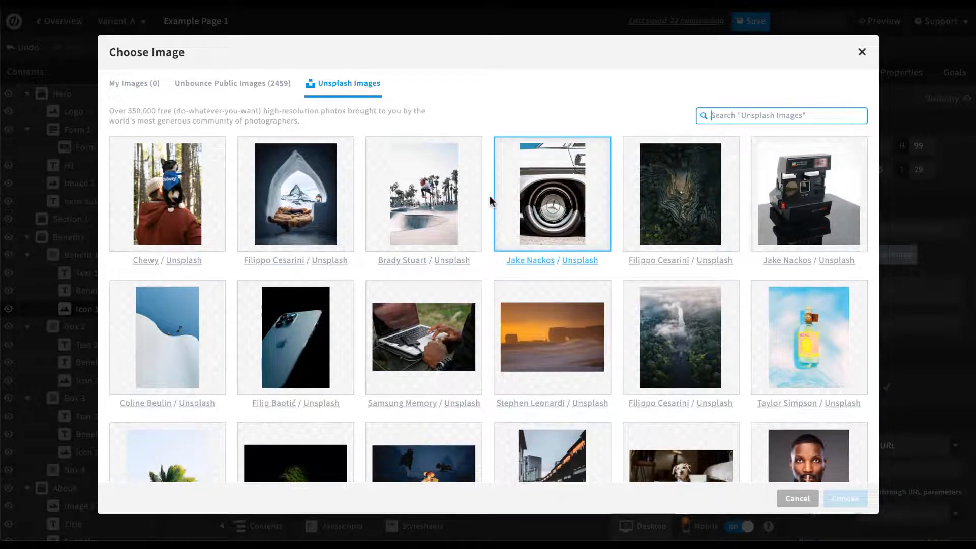
scroll(489, 197, down, 4)
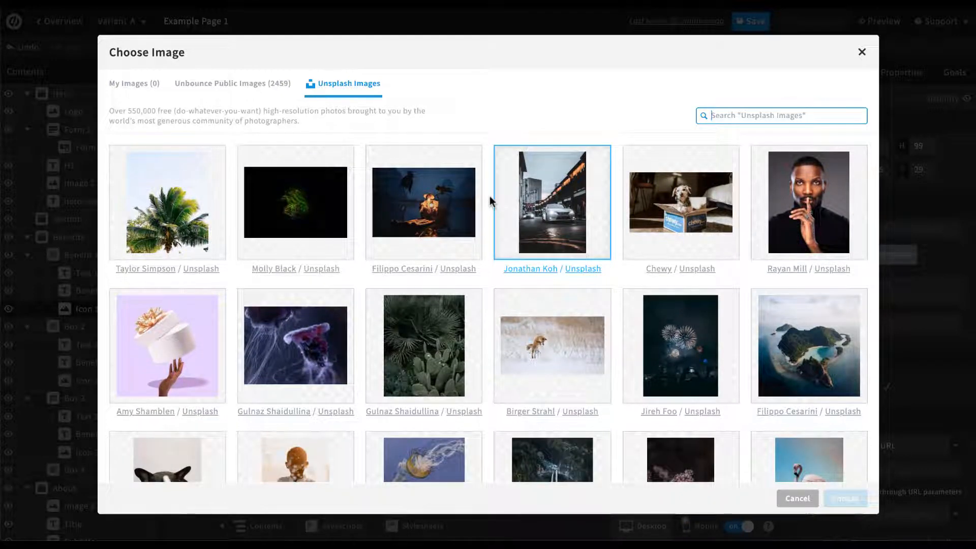
scroll(490, 199, down, 4)
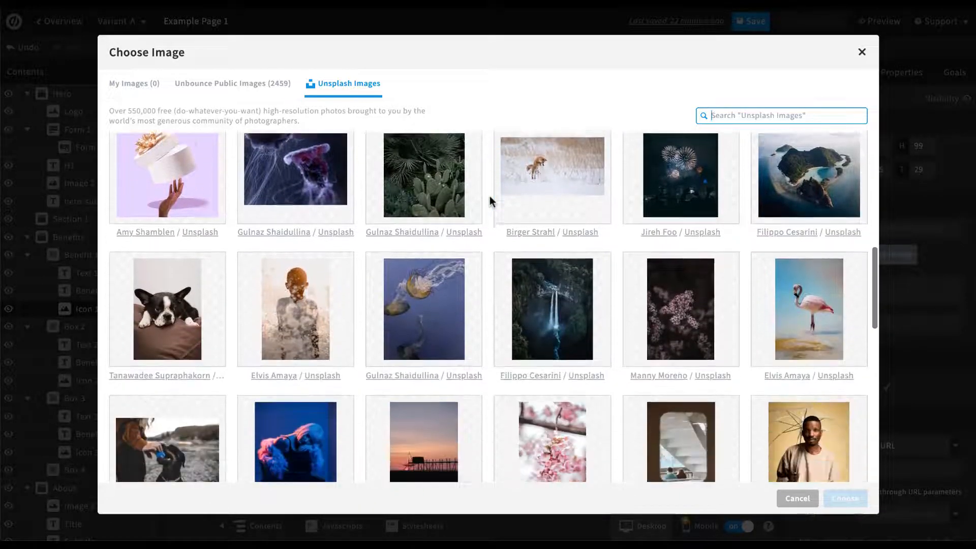
scroll(489, 201, up, 10)
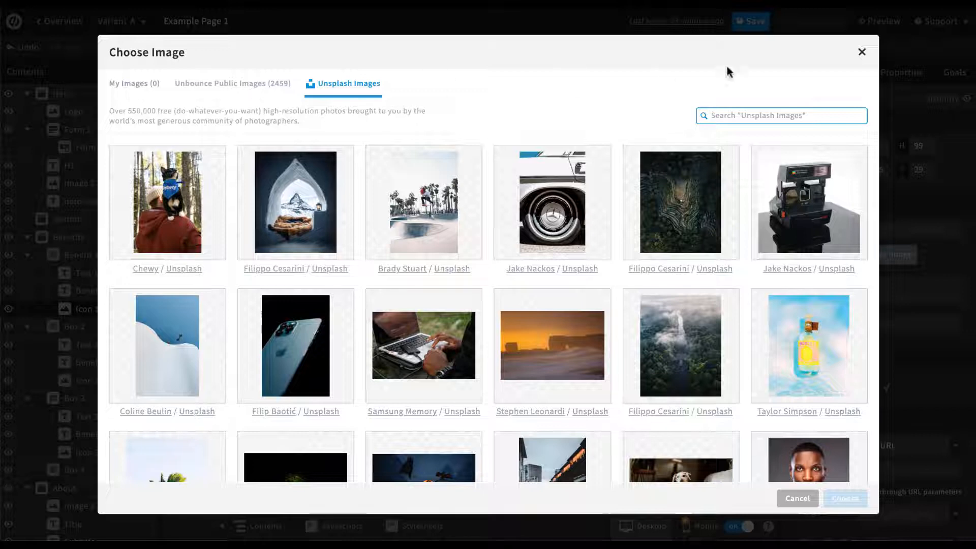
click(863, 53)
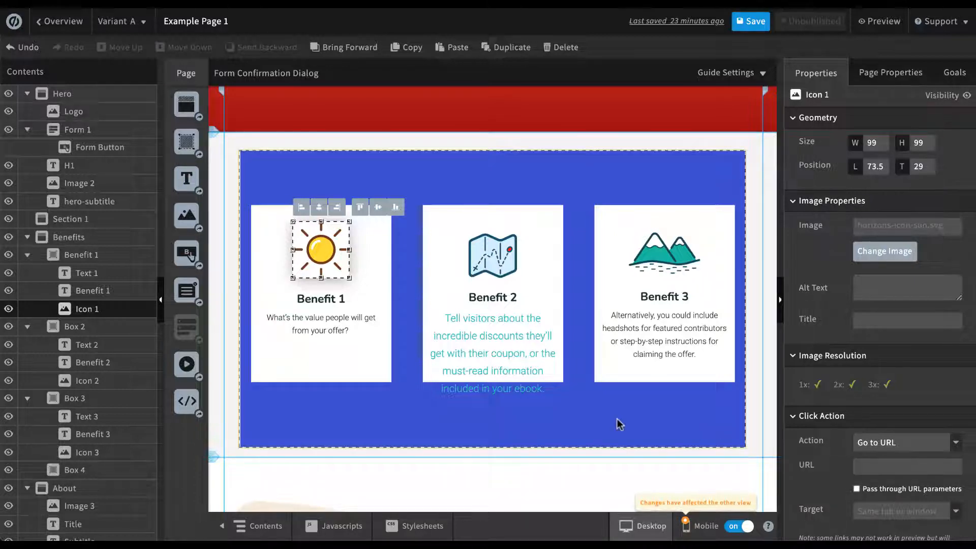
- Change the label of the button in the final call-to-action section to "LEARN MORE"
scroll(619, 417, down, 6)
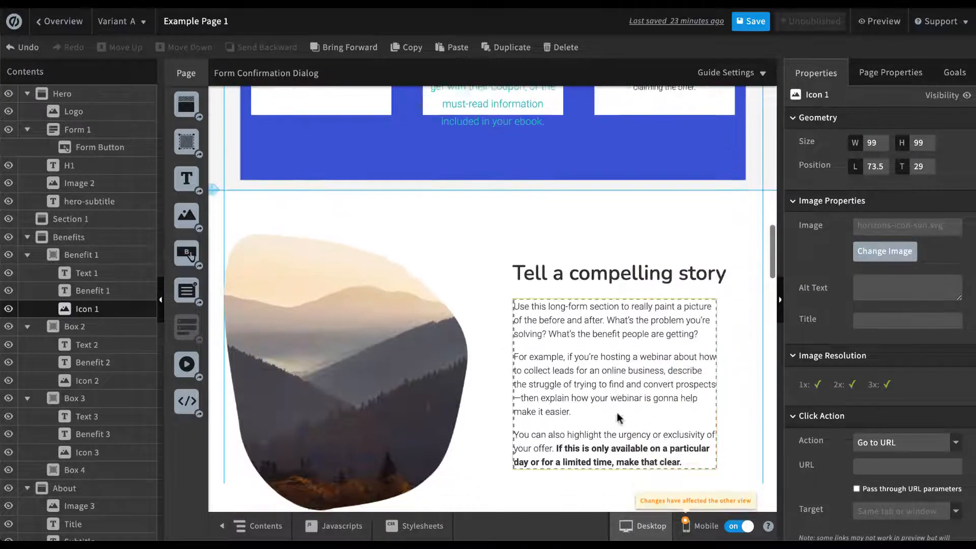
scroll(618, 416, down, 14)
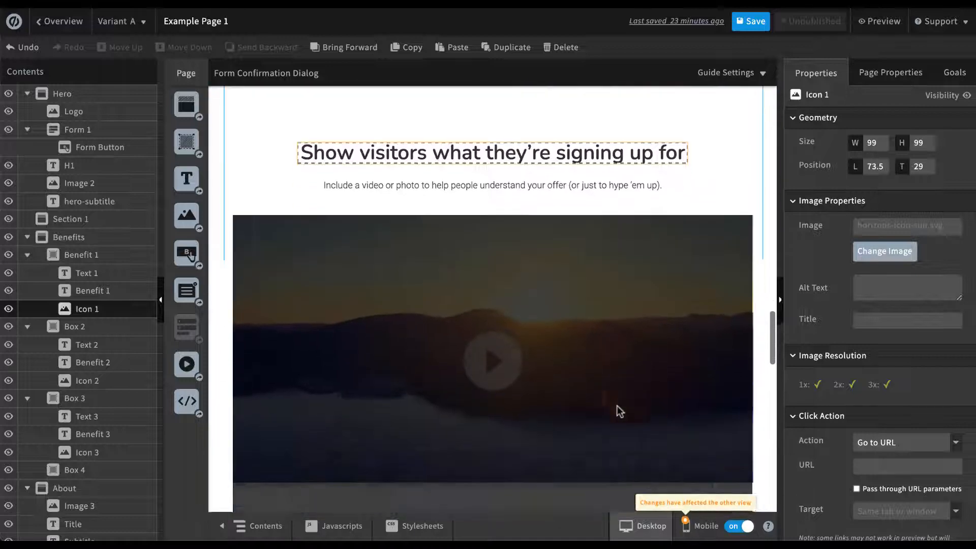
scroll(619, 411, down, 15)
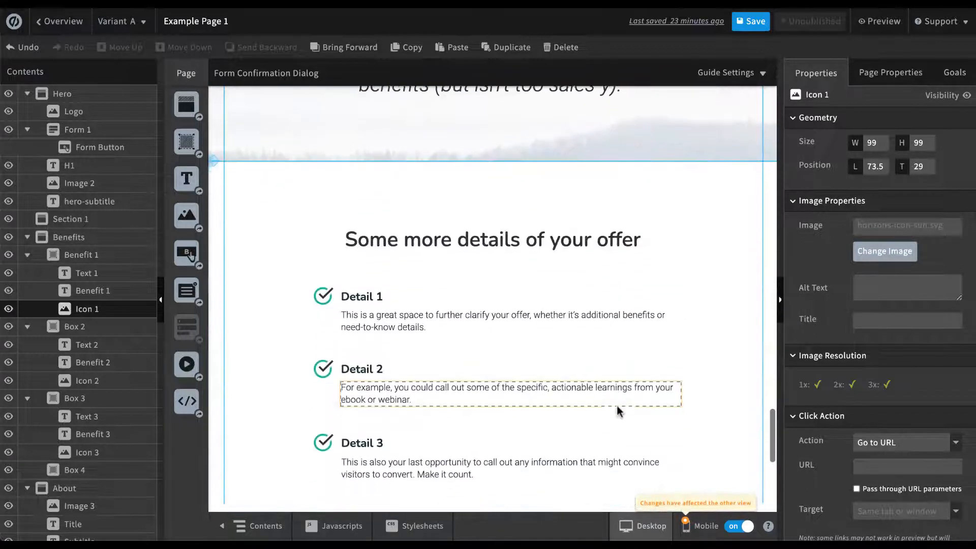
scroll(617, 406, down, 1)
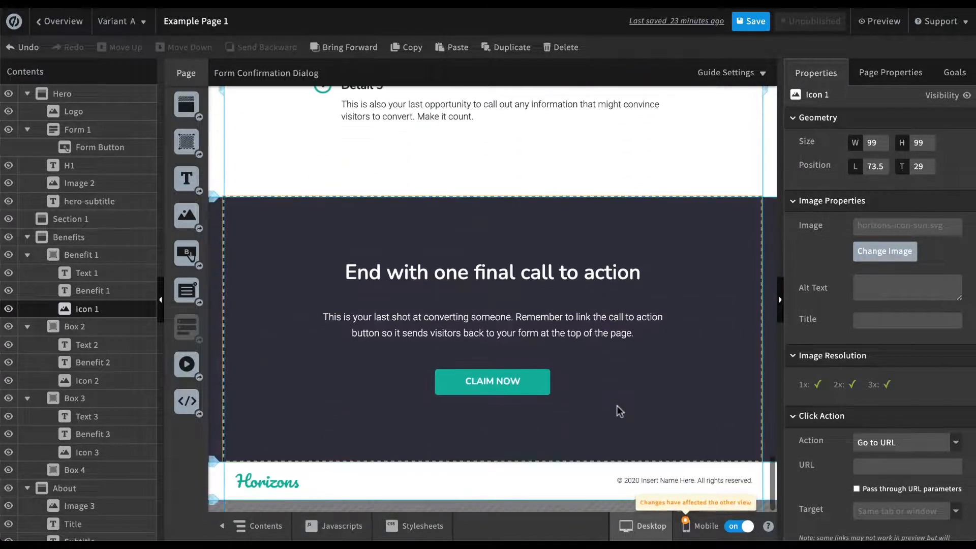
click(535, 390)
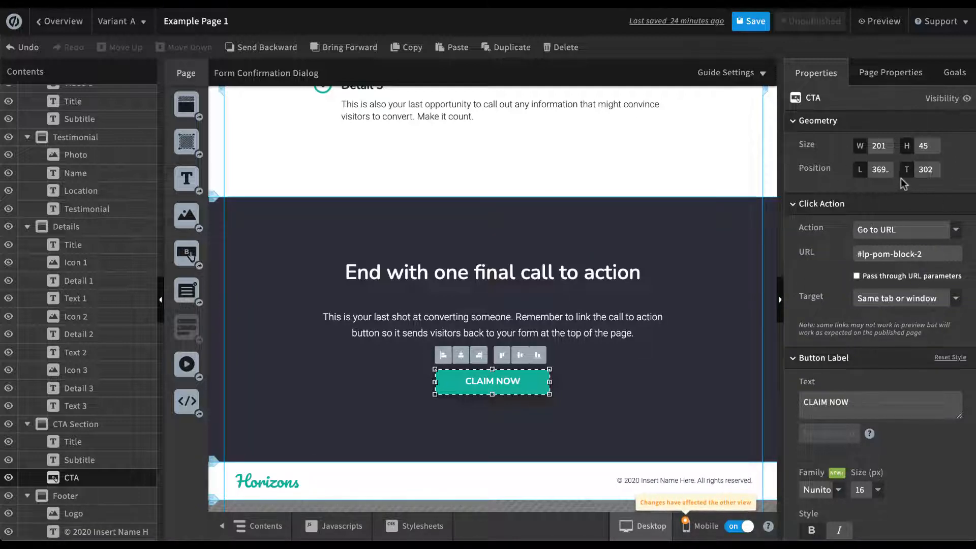
triple_click(874, 402)
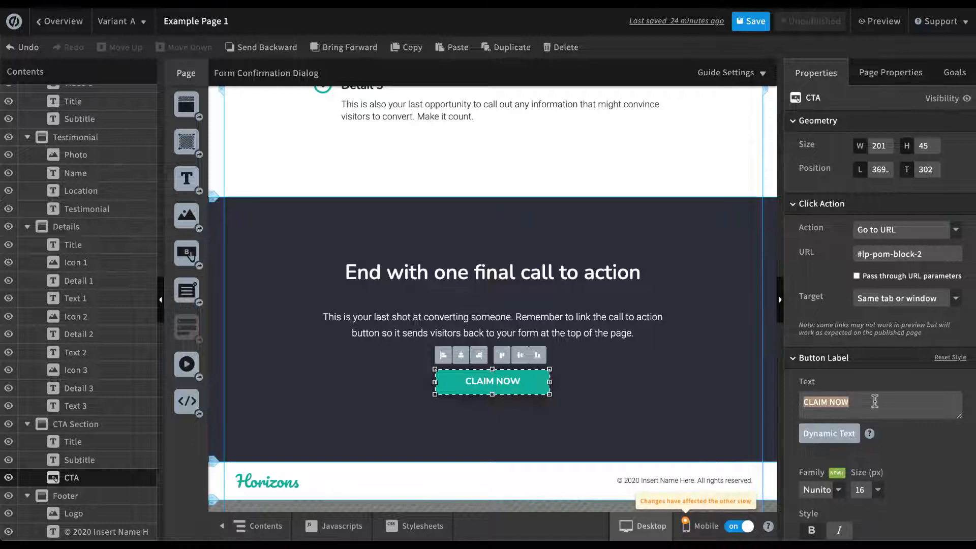
text(LEARN MORE)
click(727, 395)
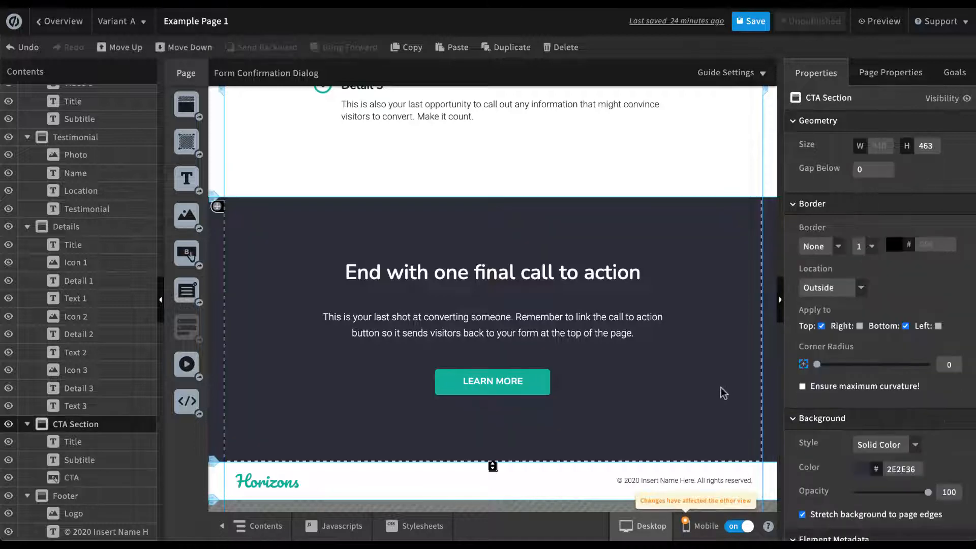
- Review the click action choices of the LEARN MORE button, keep Go to URL, and look over its label and appearance settings
click(534, 388)
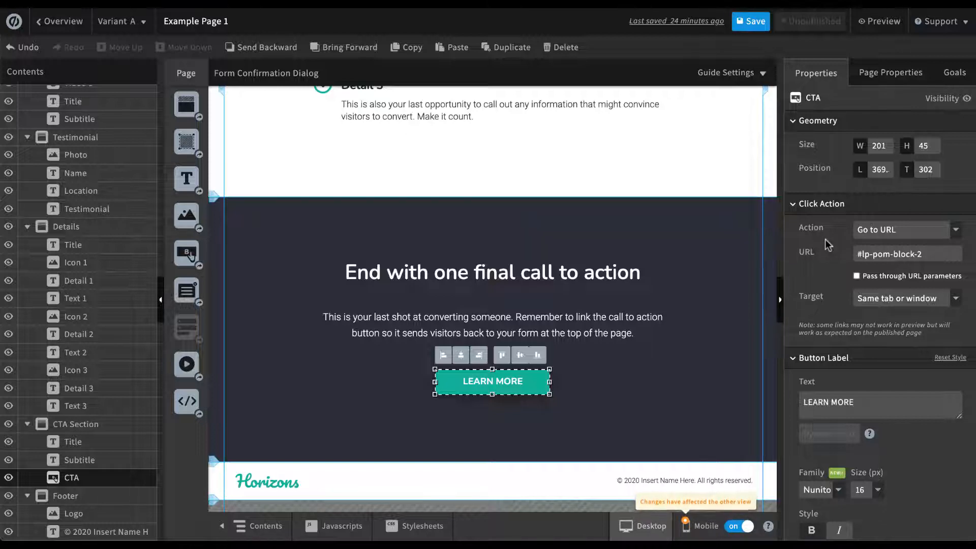
click(958, 231)
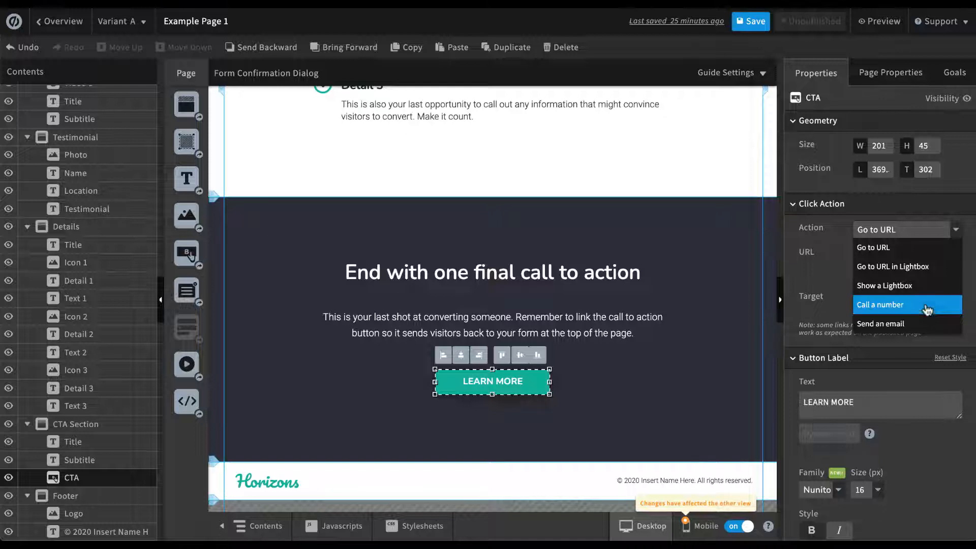
click(903, 247)
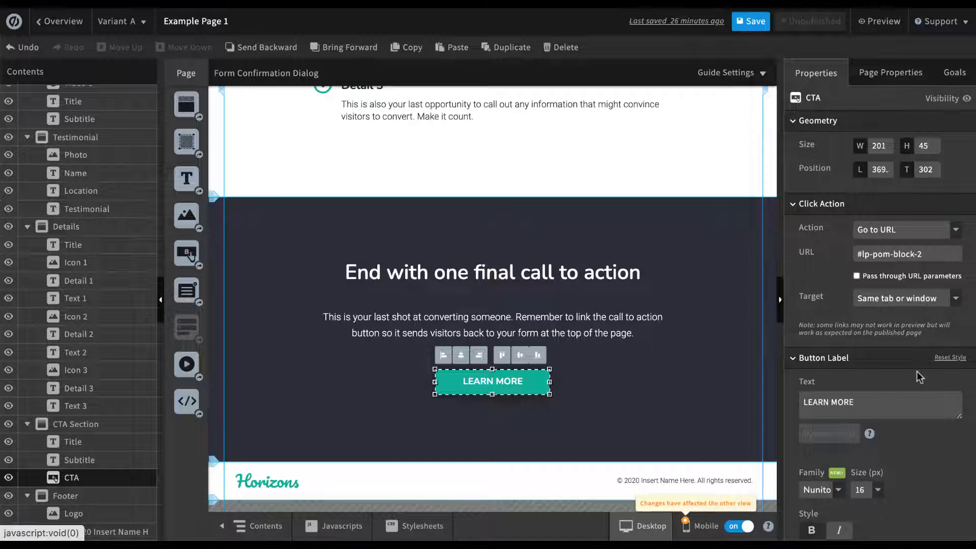
scroll(916, 371, down, 8)
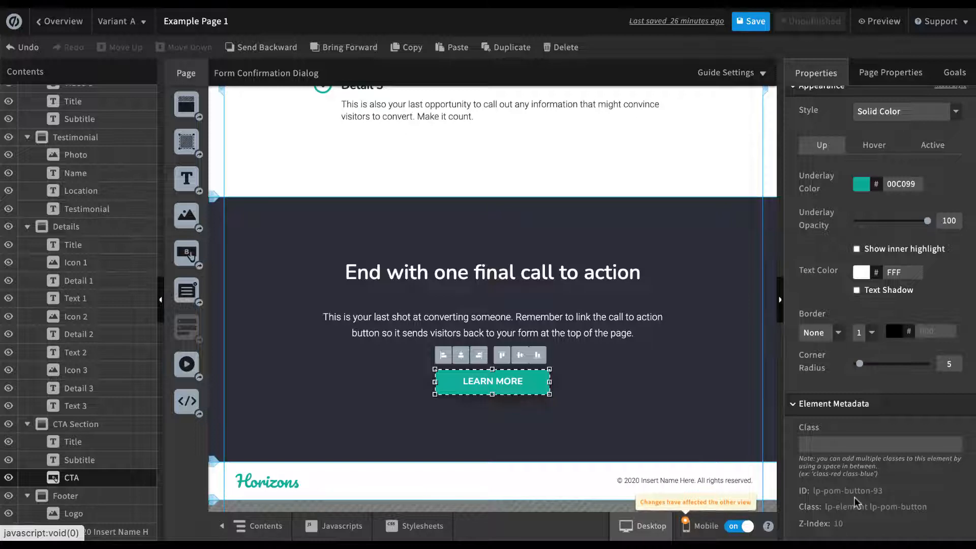
scroll(837, 297, up, 8)
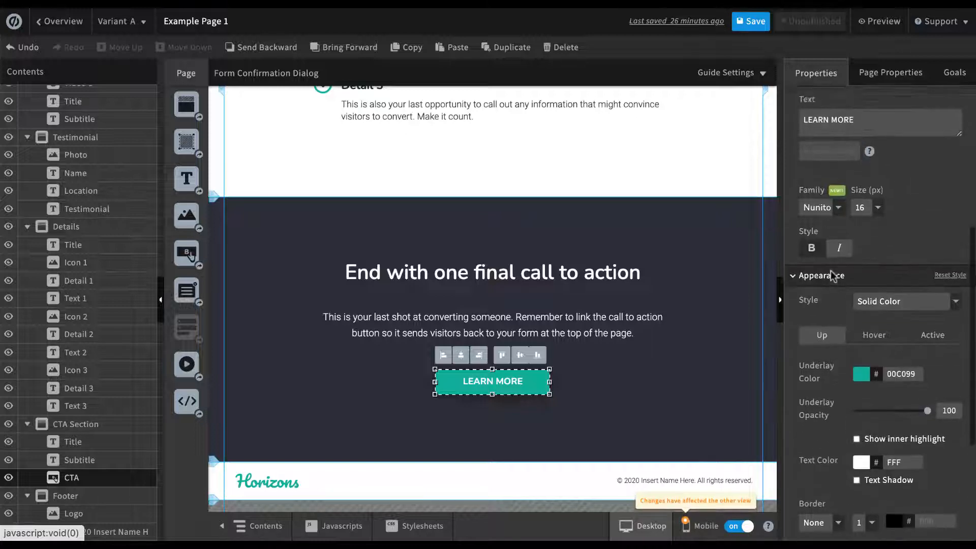
scroll(832, 278, up, 2)
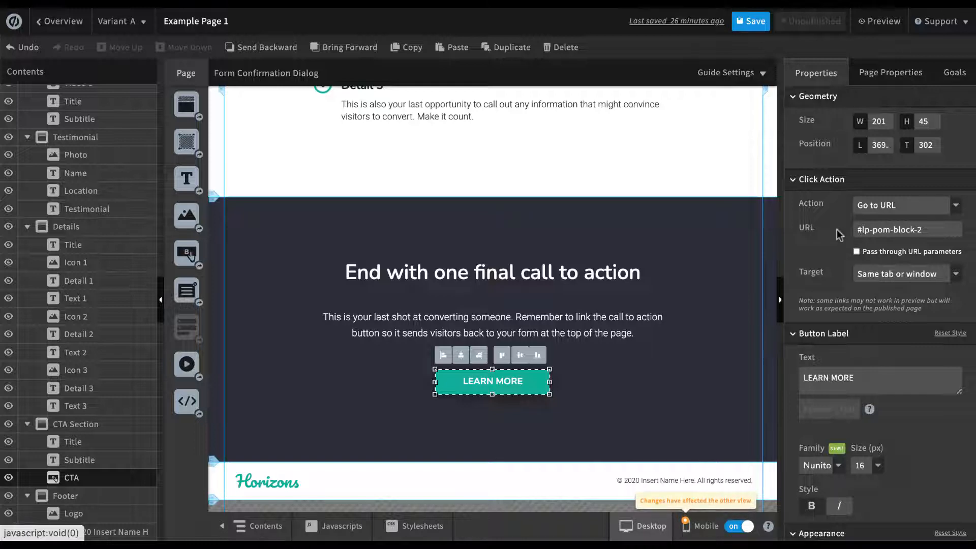
- Save the page and open its desktop preview
click(749, 23)
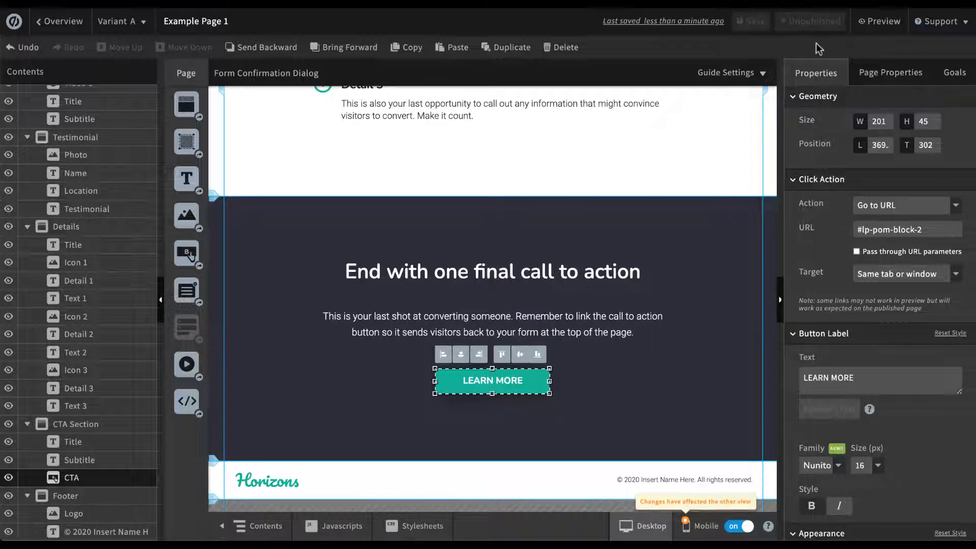
click(880, 22)
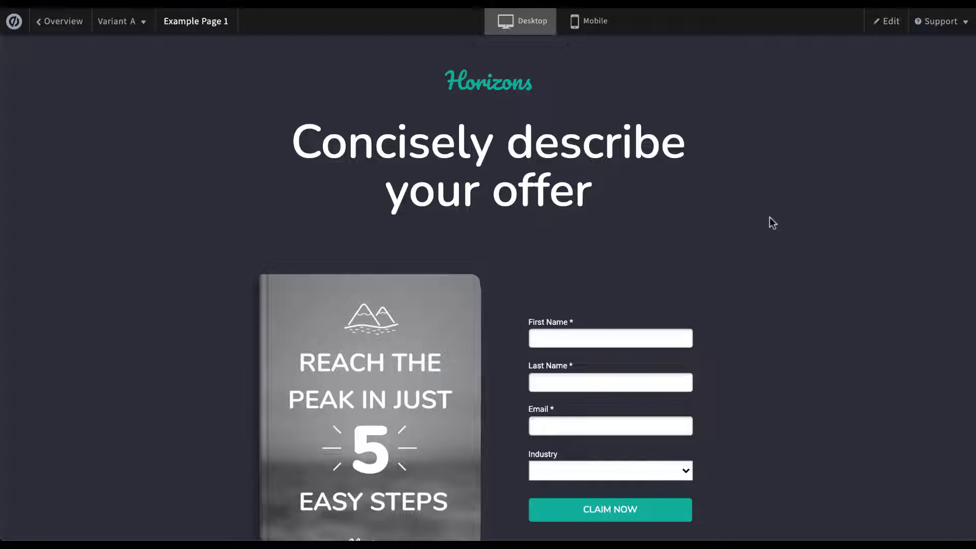
- Review the desktop preview down to the final call-to-action section and test the LEARN MORE button
scroll(772, 222, down, 12)
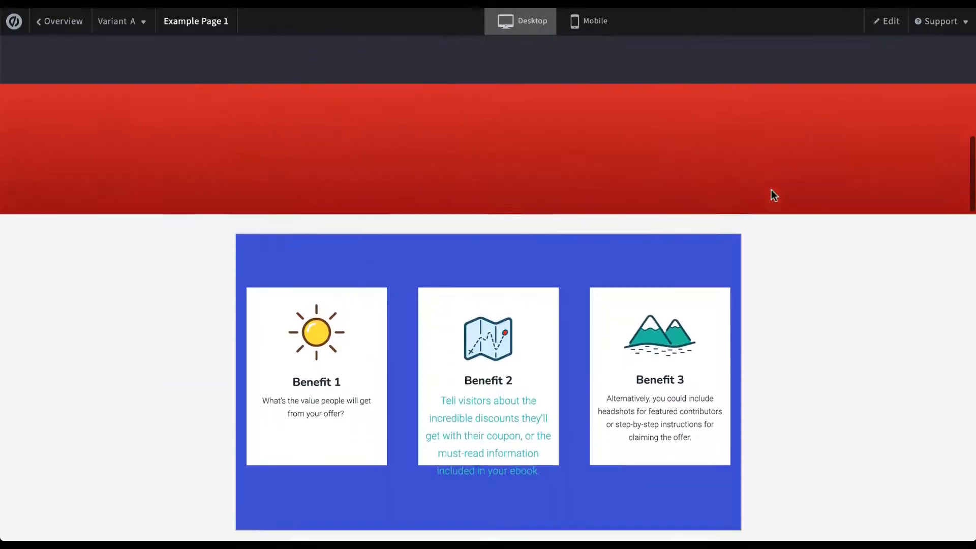
scroll(771, 190, down, 12)
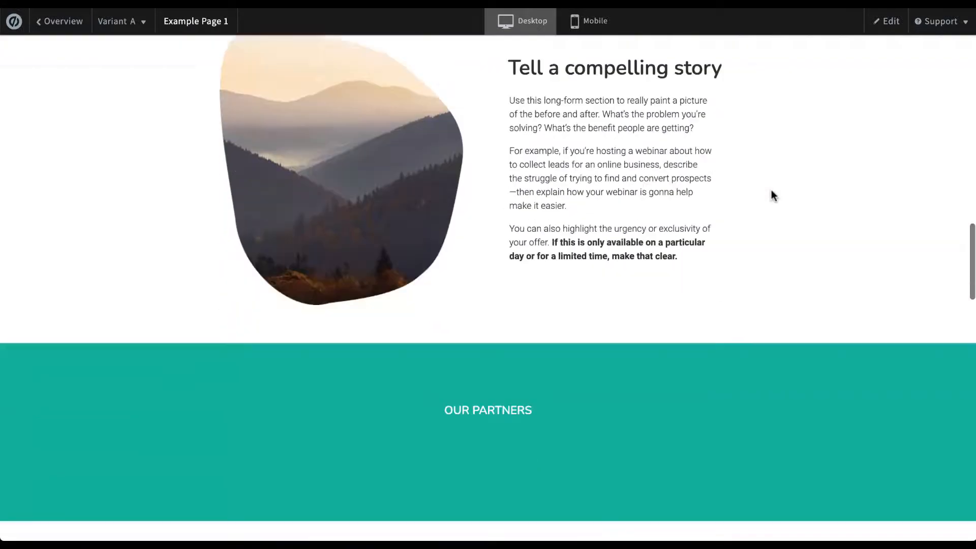
scroll(772, 192, down, 12)
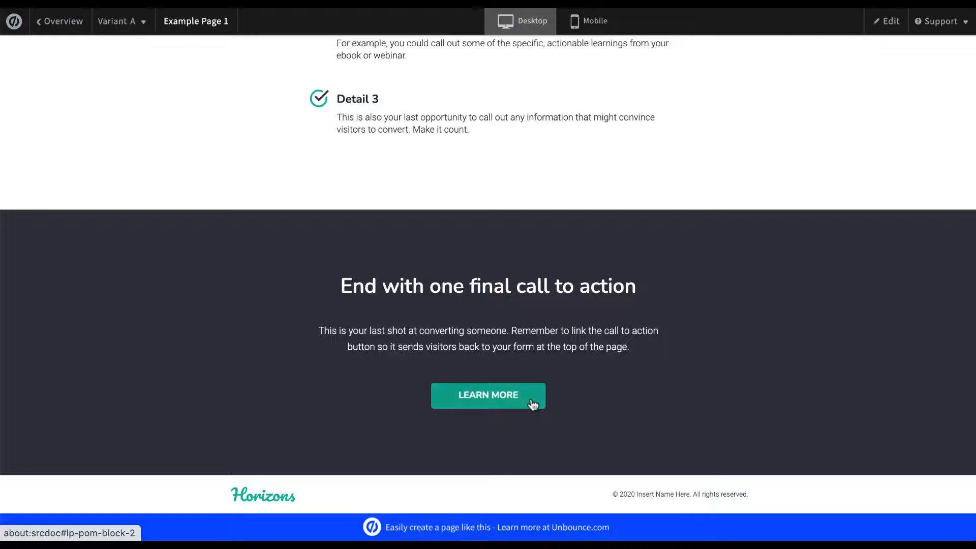
click(531, 401)
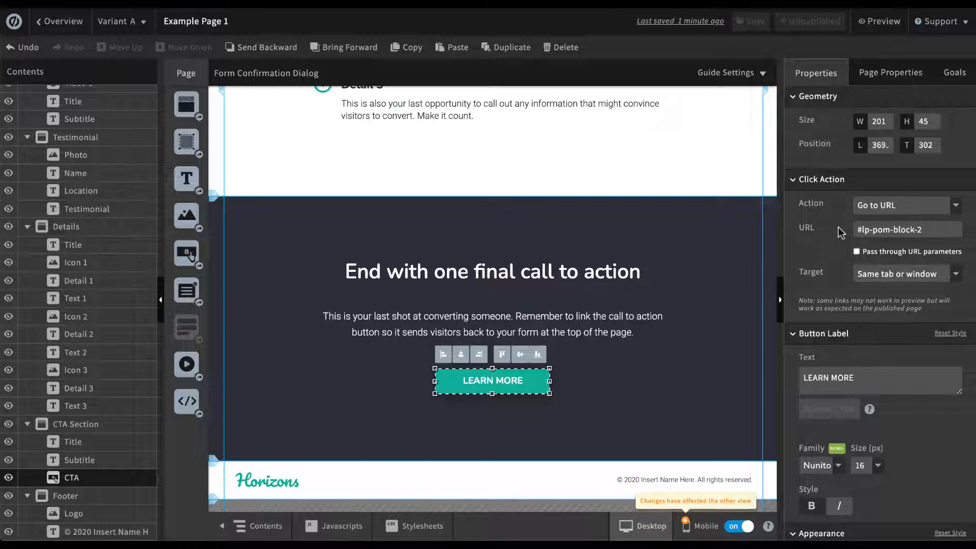
- Link the LEARN MORE button to paidmediapros.com with URL parameters passed through, and keep its target as Same tab or window
triple_click(944, 230)
text(pa)
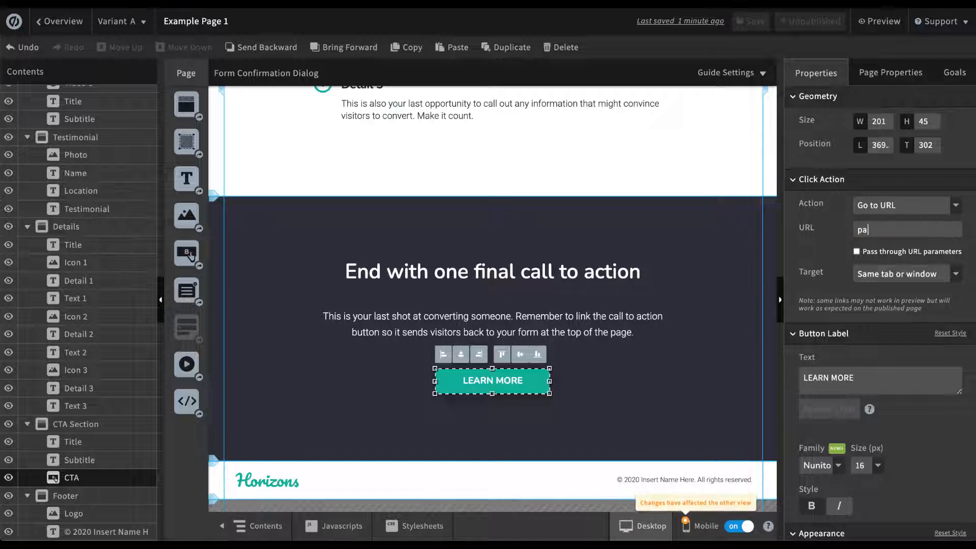
text(idmediapros.com)
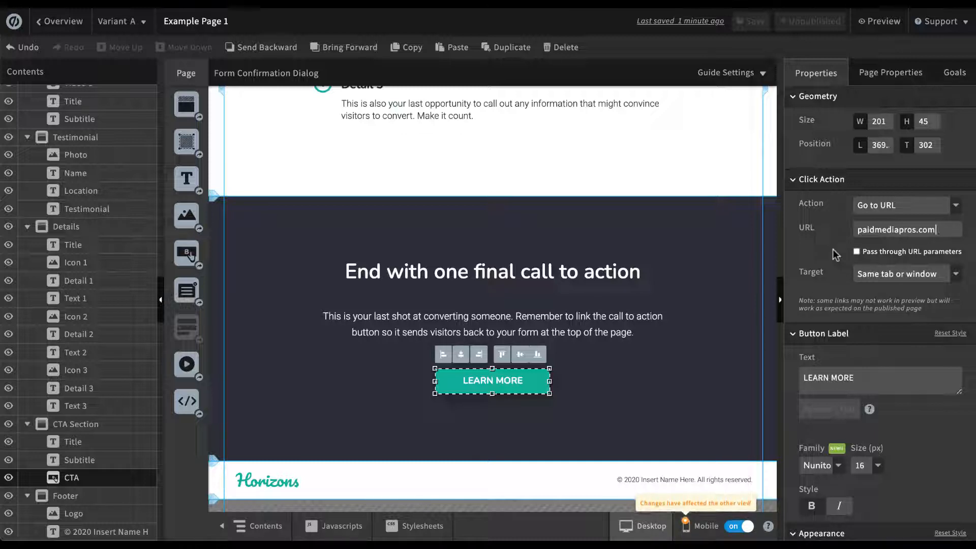
click(857, 253)
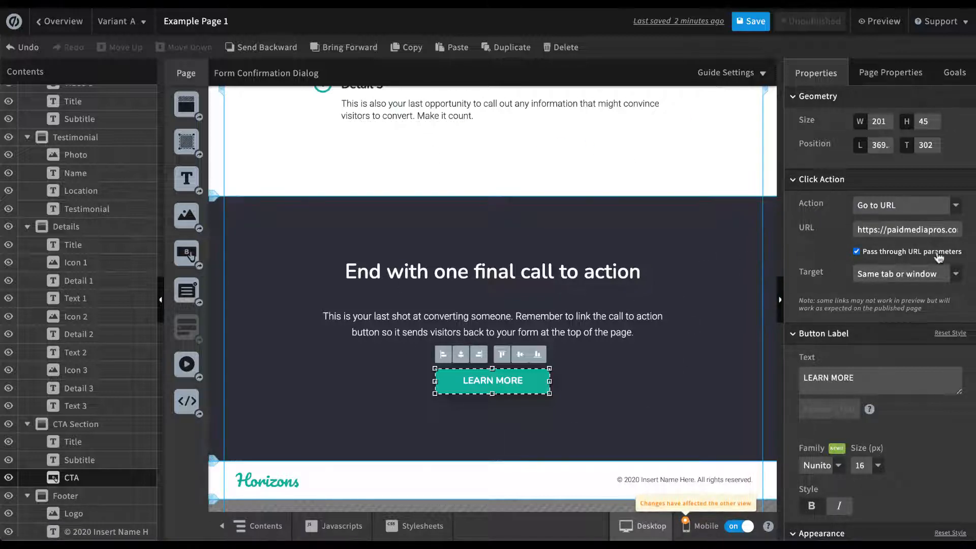
click(956, 275)
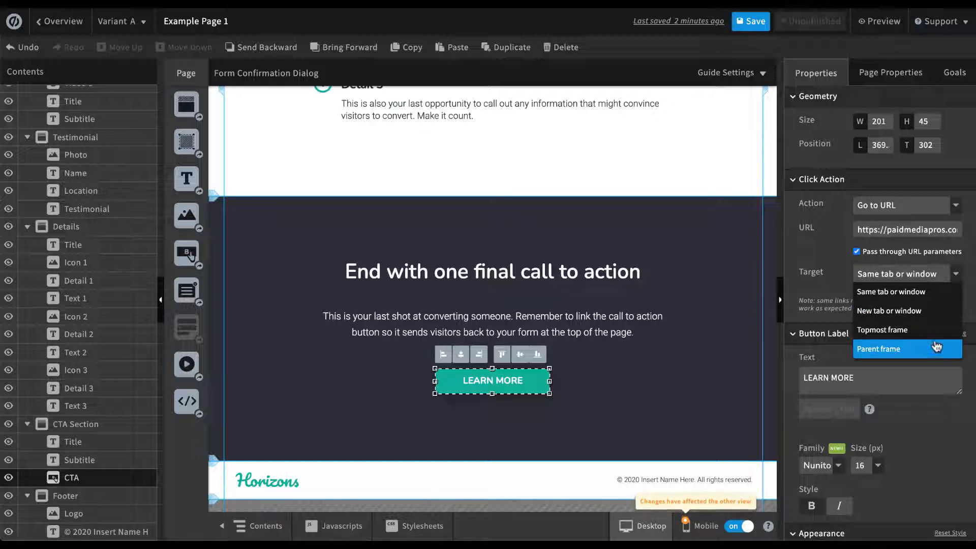
click(960, 279)
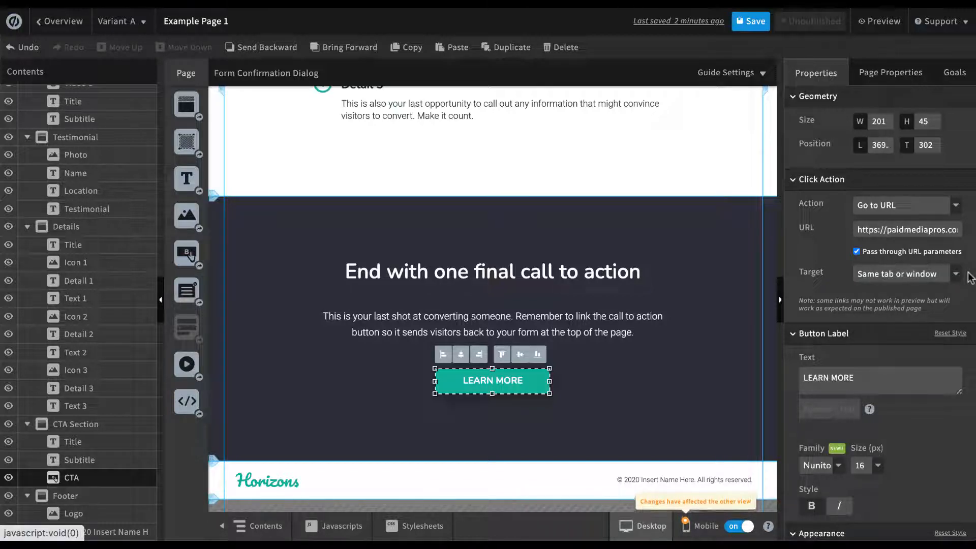
- Examine the LEARN MORE button's label and appearance settings and its fill style choices, keeping Solid Color
scroll(970, 277, down, 4)
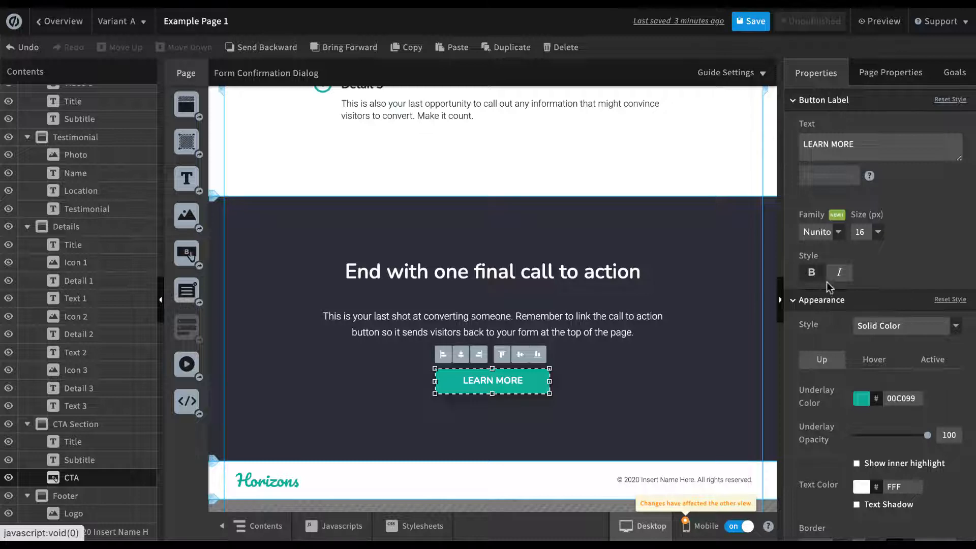
scroll(867, 276, down, 3)
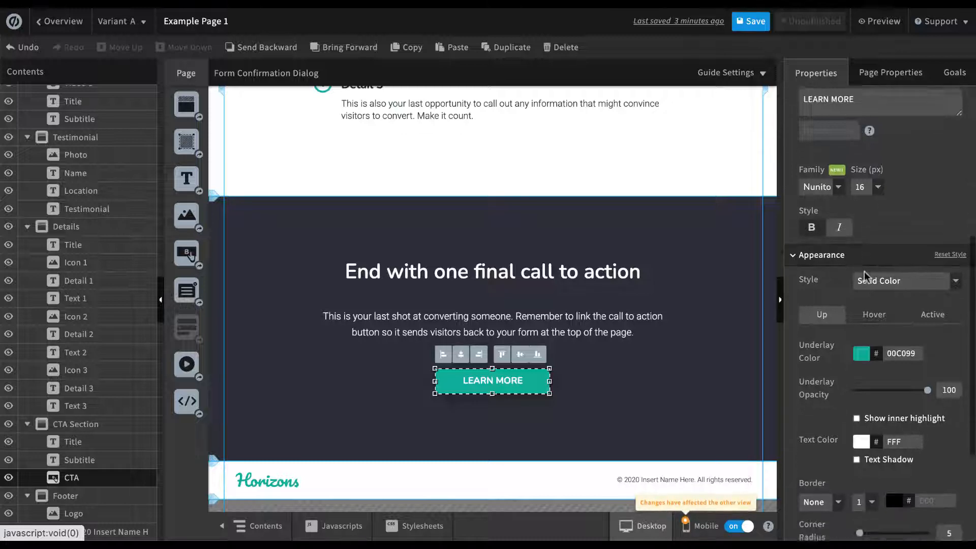
scroll(864, 272, down, 1)
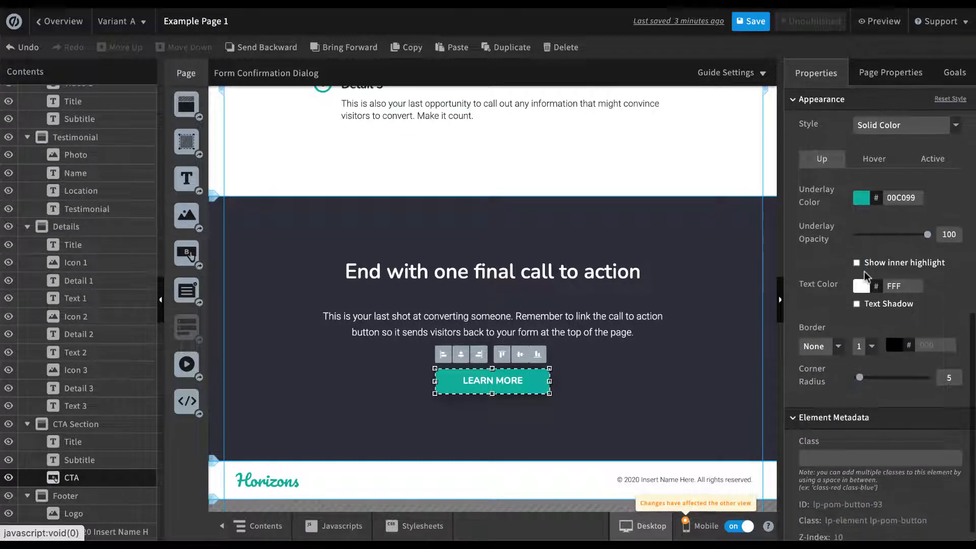
click(957, 130)
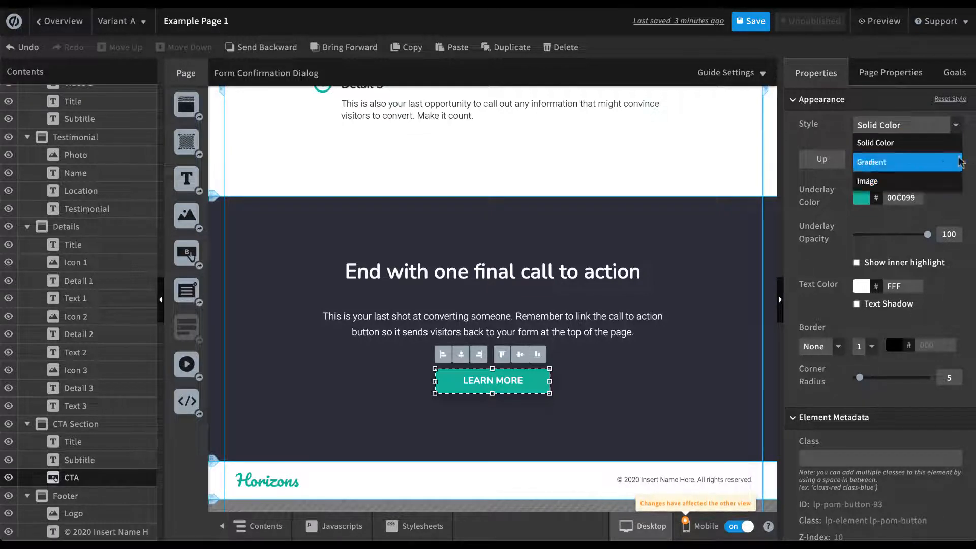
click(972, 145)
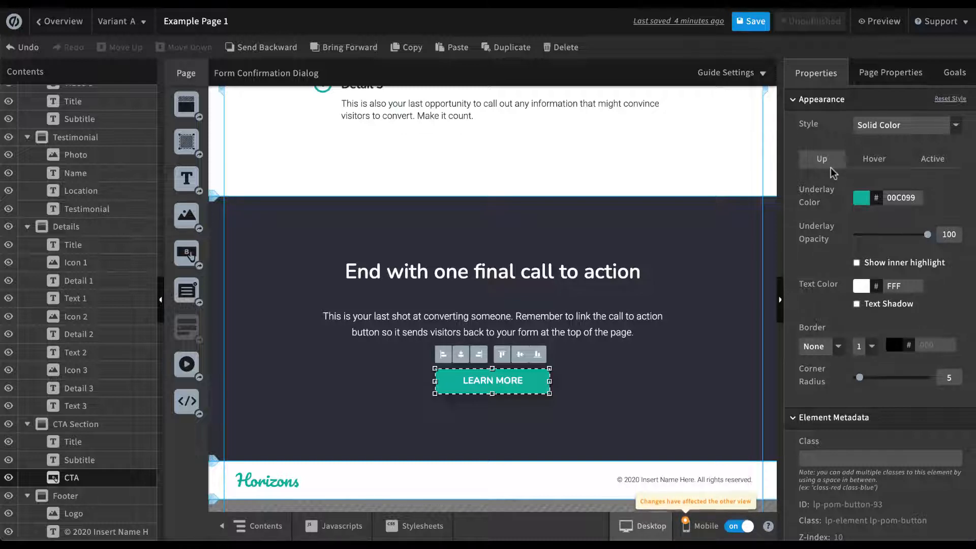
- Turn off the appearance based on the "Up" state for the LEARN MORE button's Hover and Active states
click(882, 163)
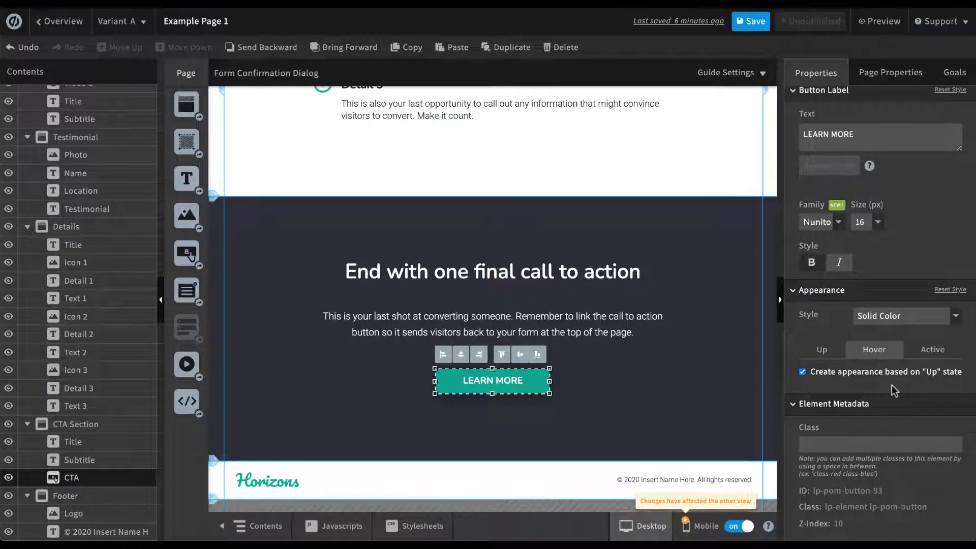
click(802, 371)
scroll(894, 437, down, 2)
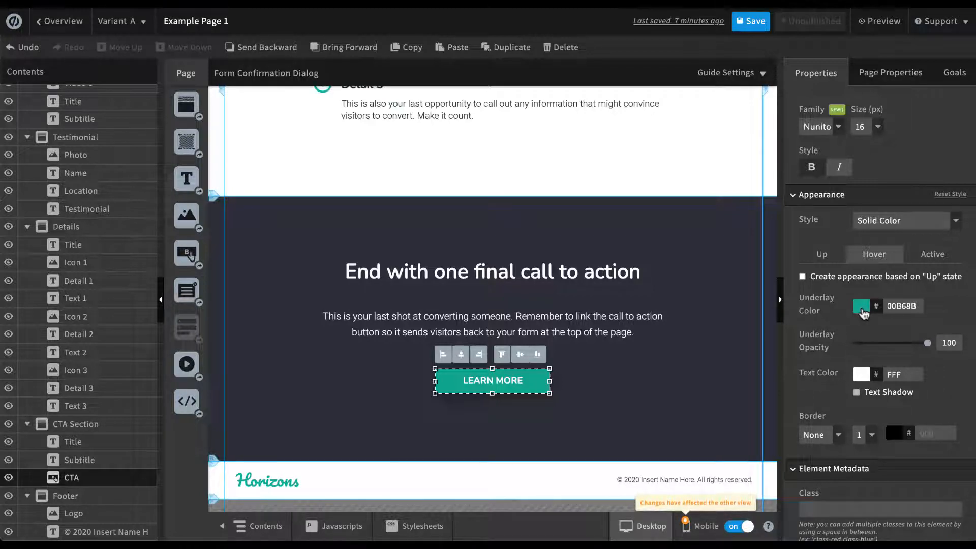
click(934, 254)
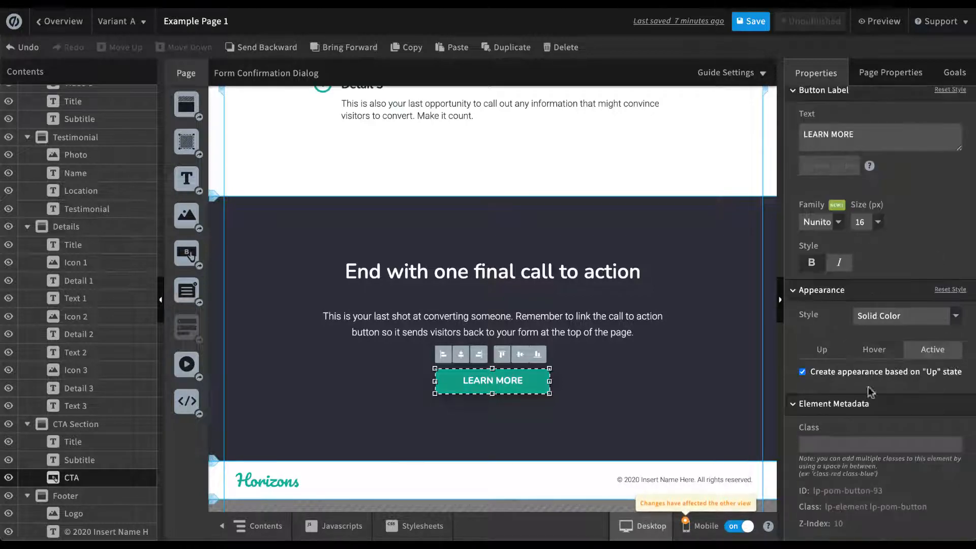
click(874, 349)
scroll(893, 347, down, 3)
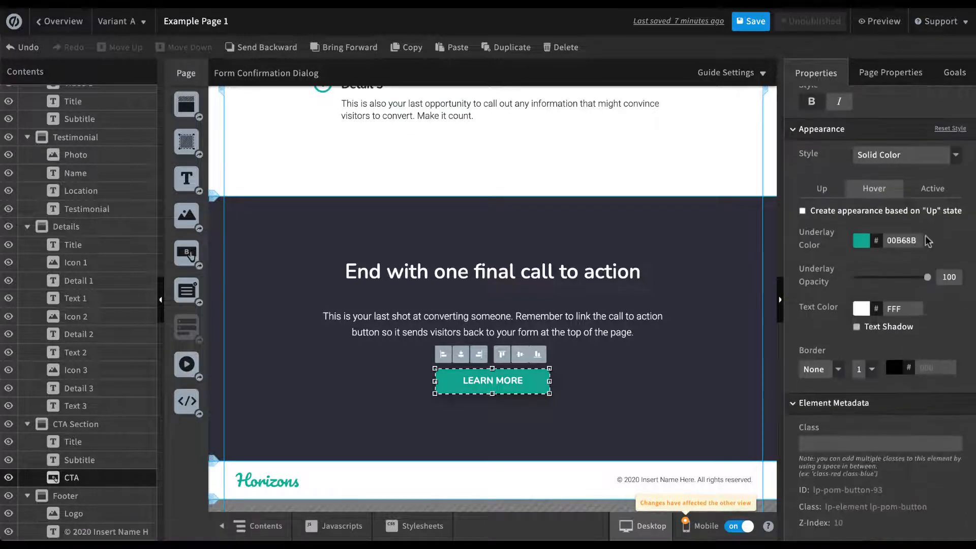
click(933, 190)
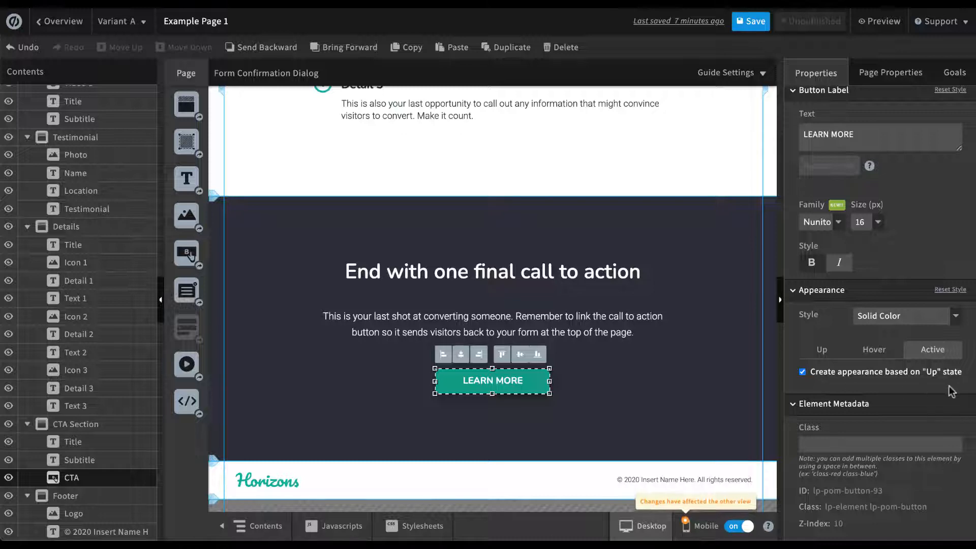
click(804, 373)
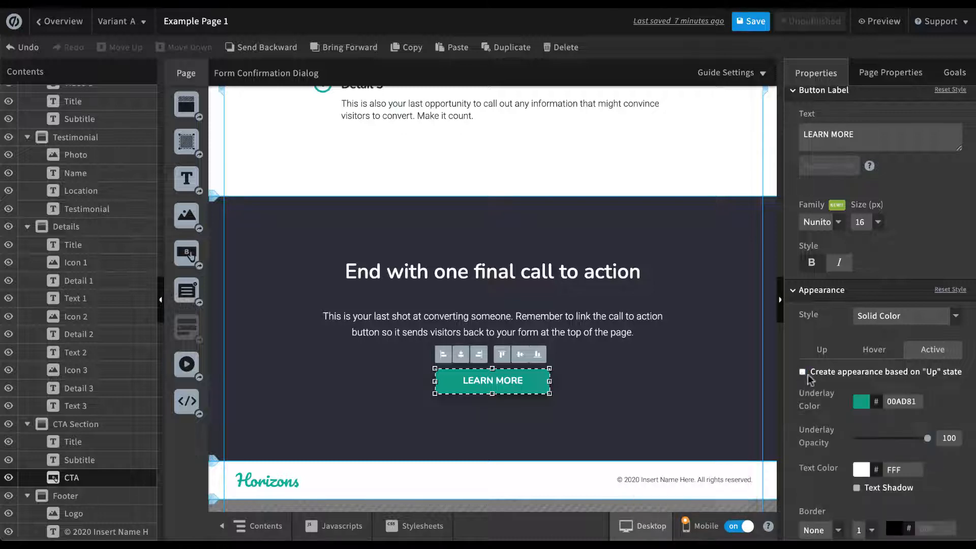
scroll(919, 413, down, 3)
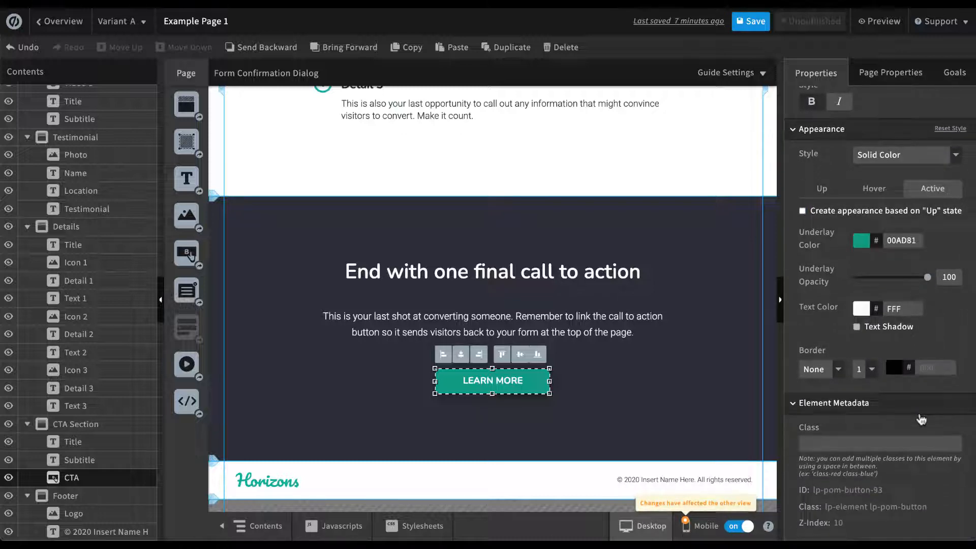
- Delete the existing form beside the book image in the hero section
click(719, 295)
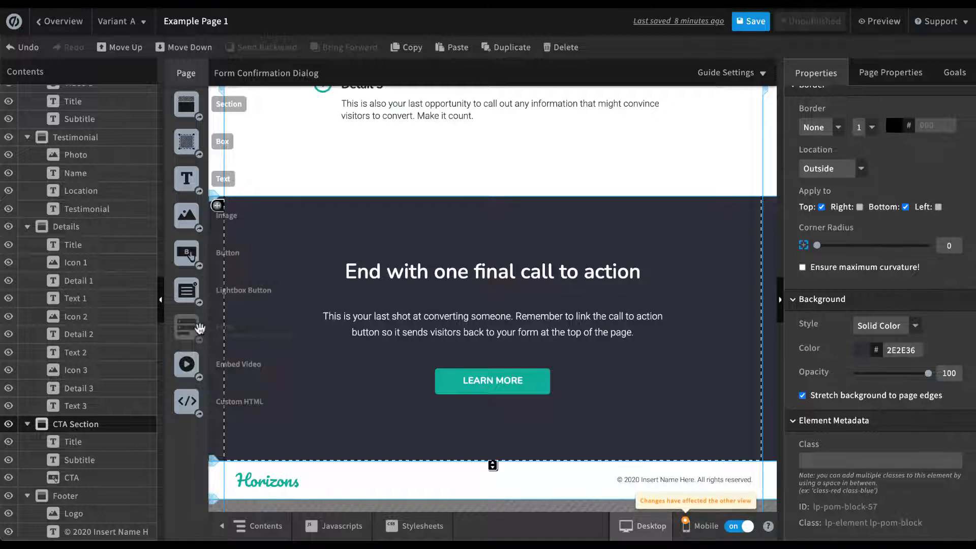
drag(200, 327, 645, 308)
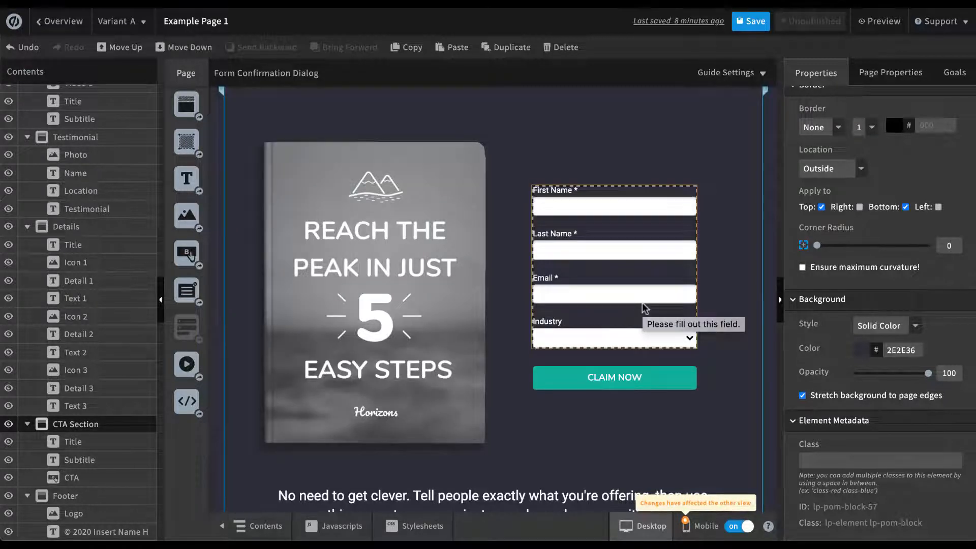
click(642, 303)
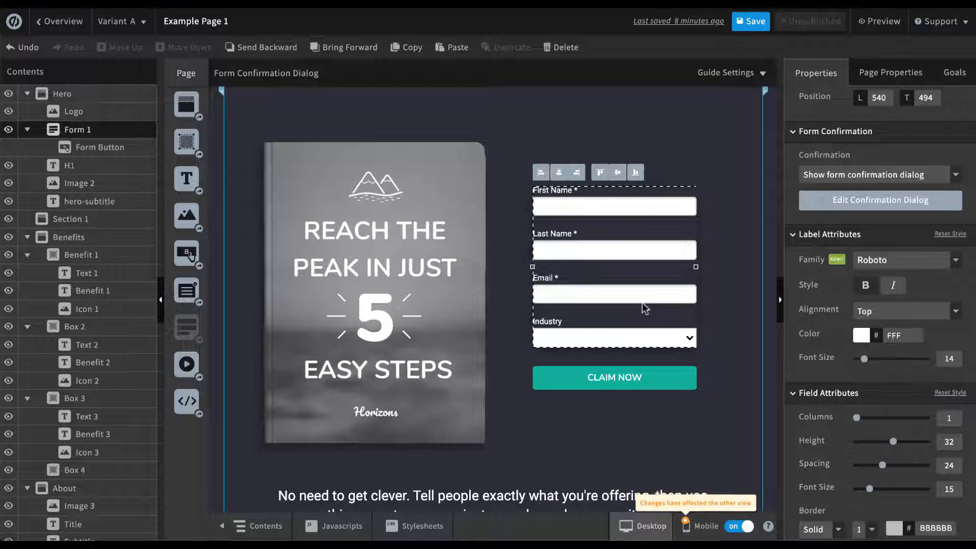
key(Delete)
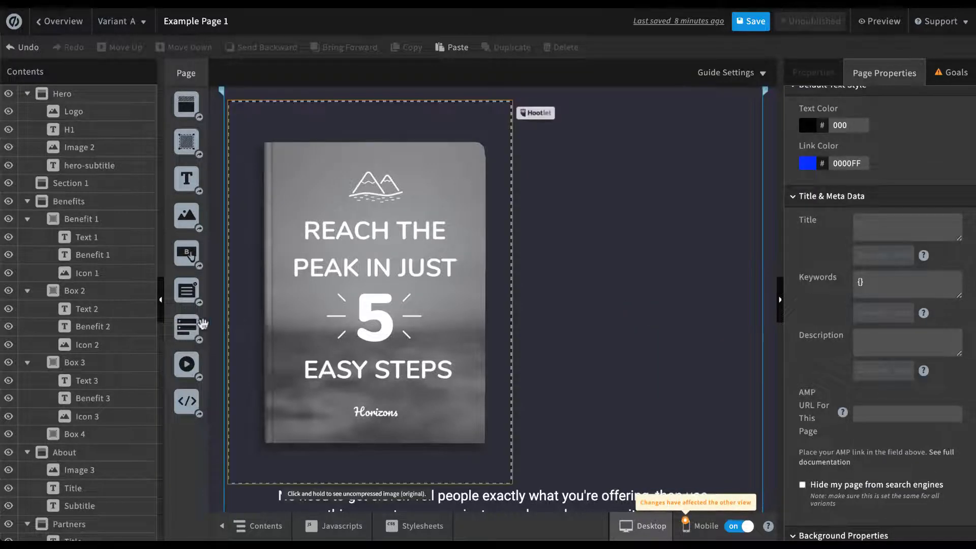
- Place a new form beside the book image in the hero section and add the pre-defined First Name field
drag(186, 327, 581, 237)
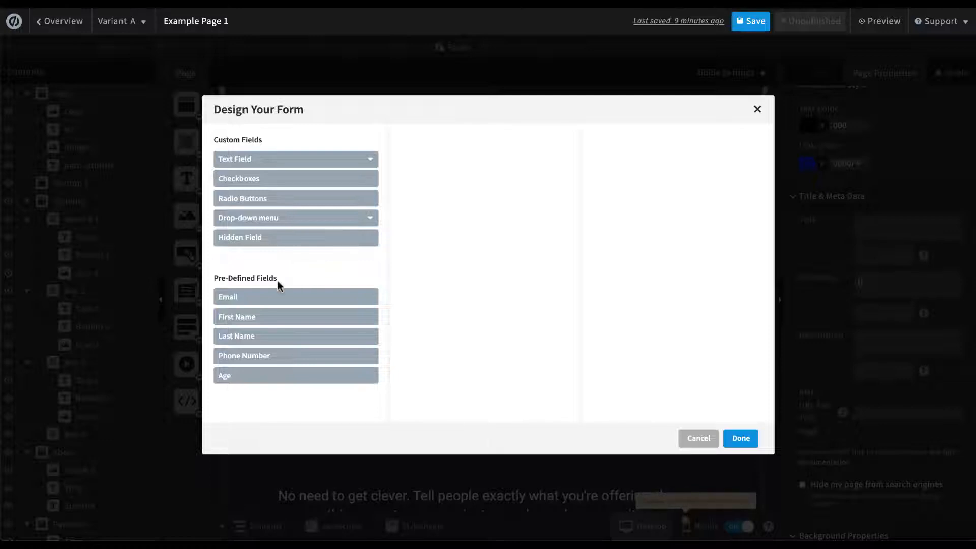
click(281, 316)
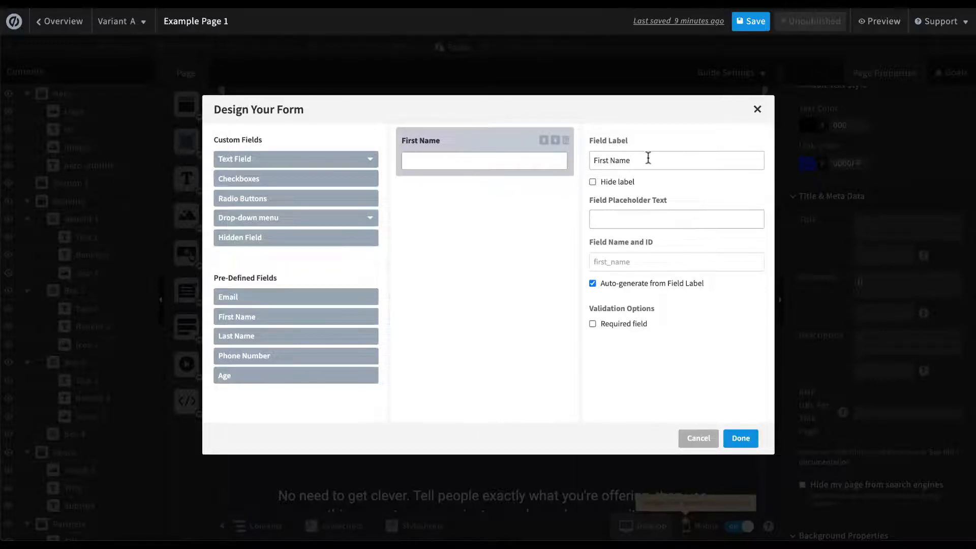
- Try editing the First Name field's label and hiding it, then restore the visible "First Name" label
double_click(617, 160)
key(BackSpace)
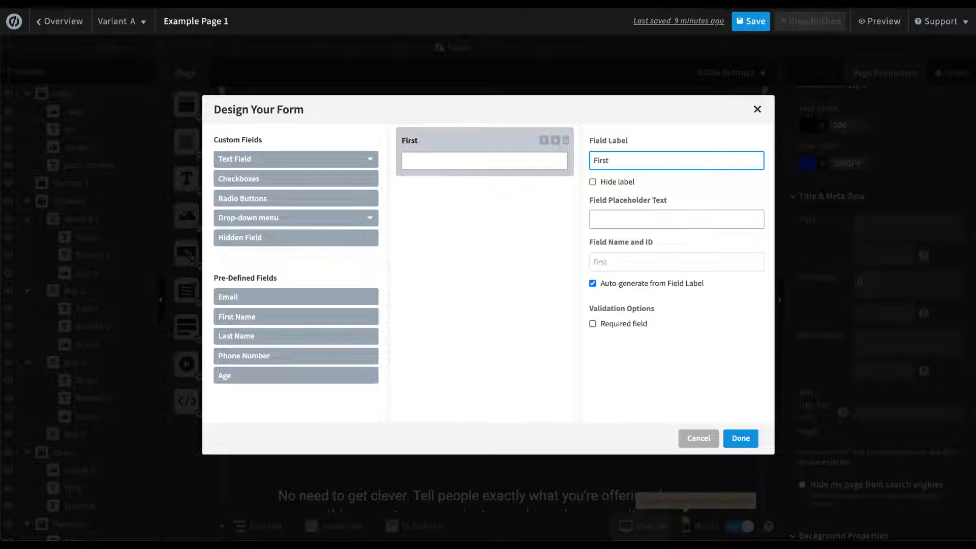
text(Name)
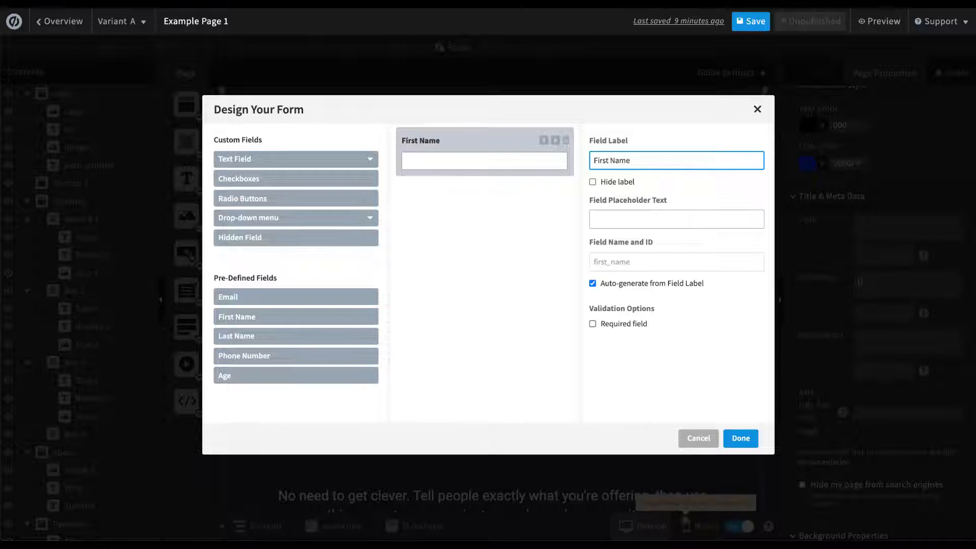
click(593, 181)
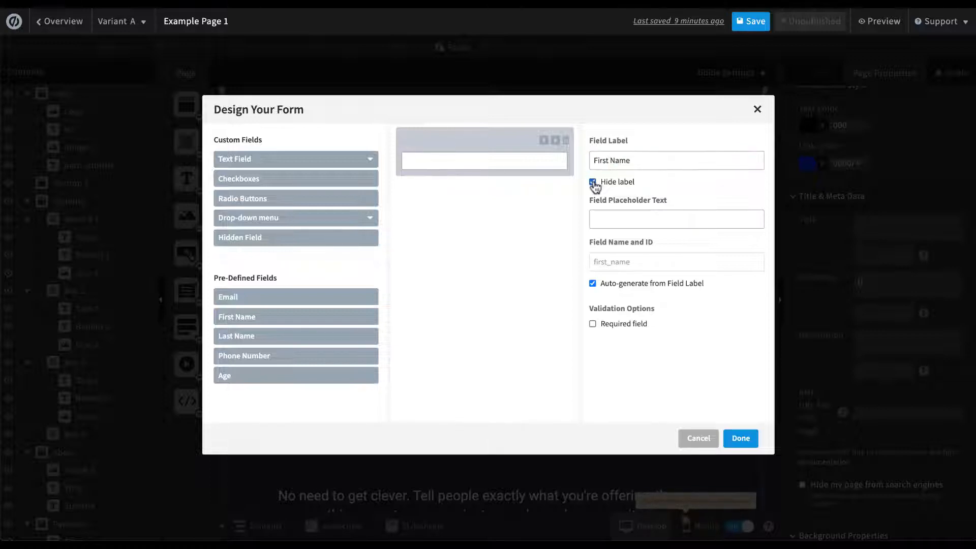
click(593, 182)
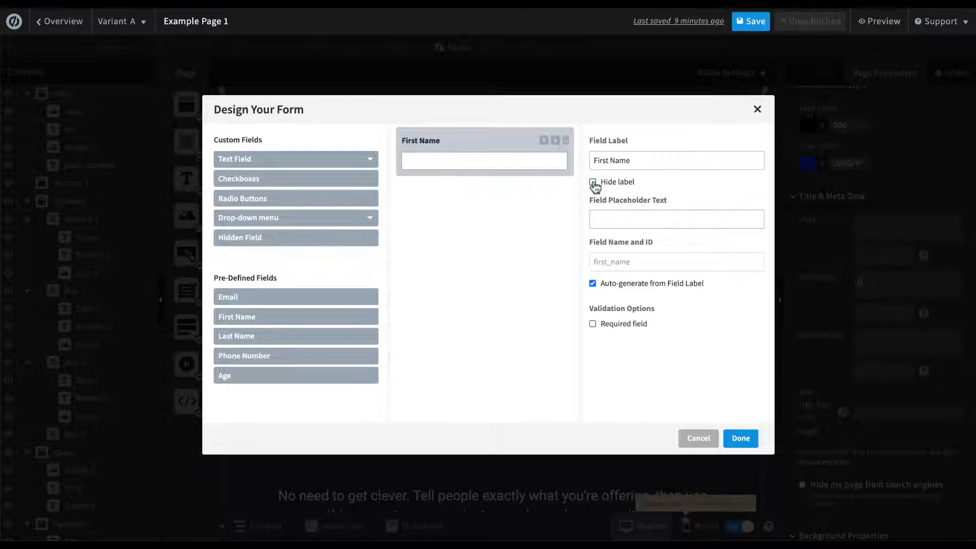
- Try "first name" as the First Name field's placeholder text, and clear it again
click(689, 220)
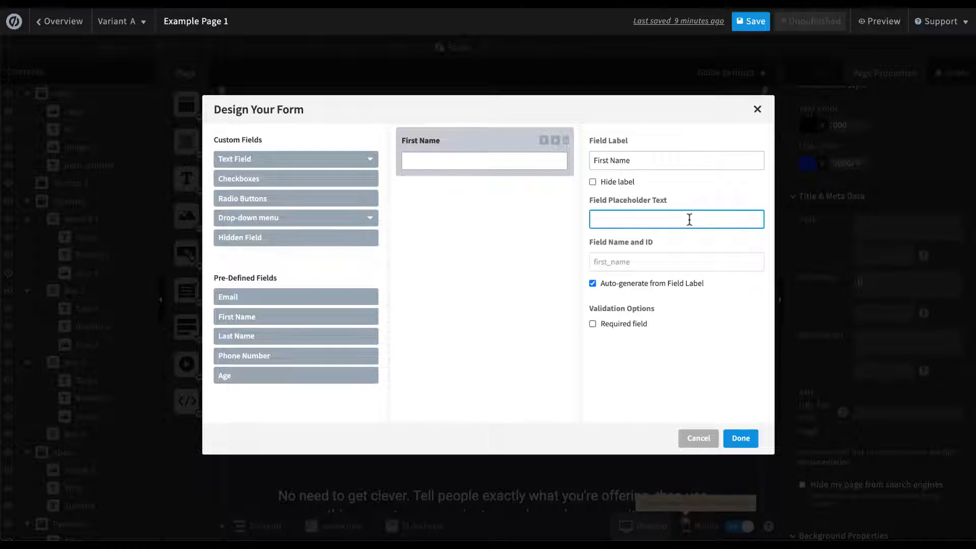
text(fir)
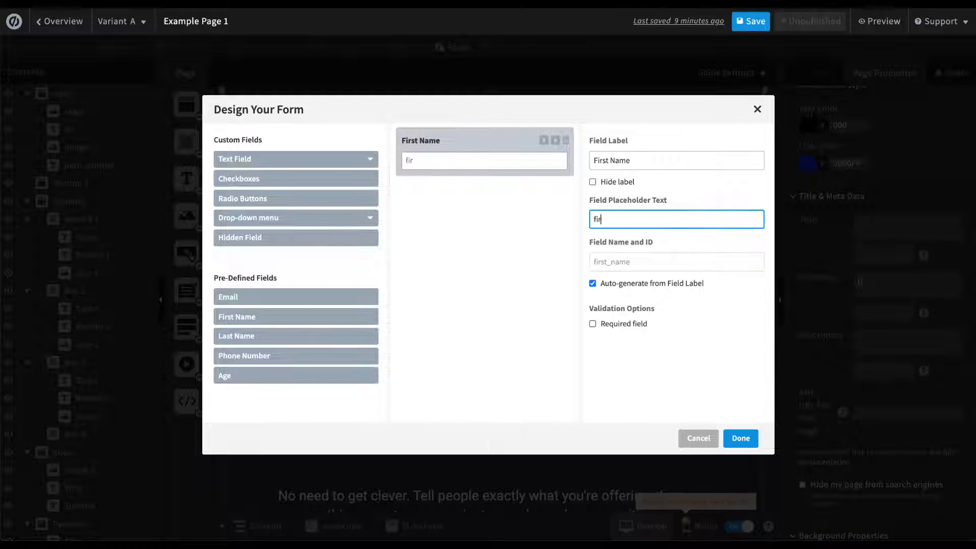
text(st name)
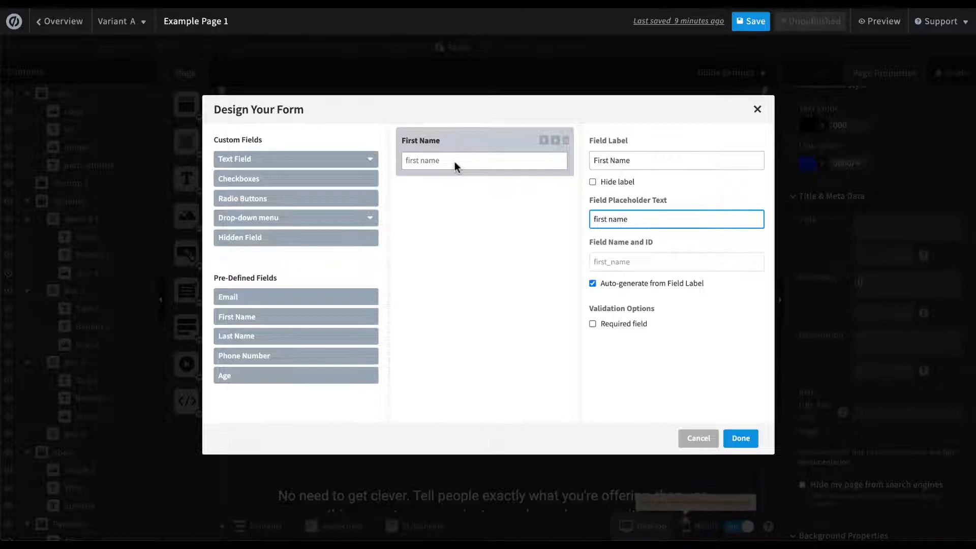
key(BackSpace)
key(BackSpace)
key(BackSpace)
key(BackSpace)
key(BackSpace)
key(BackSpace)
key(BackSpace)
key(BackSpace)
key(BackSpace)
key(BackSpace)
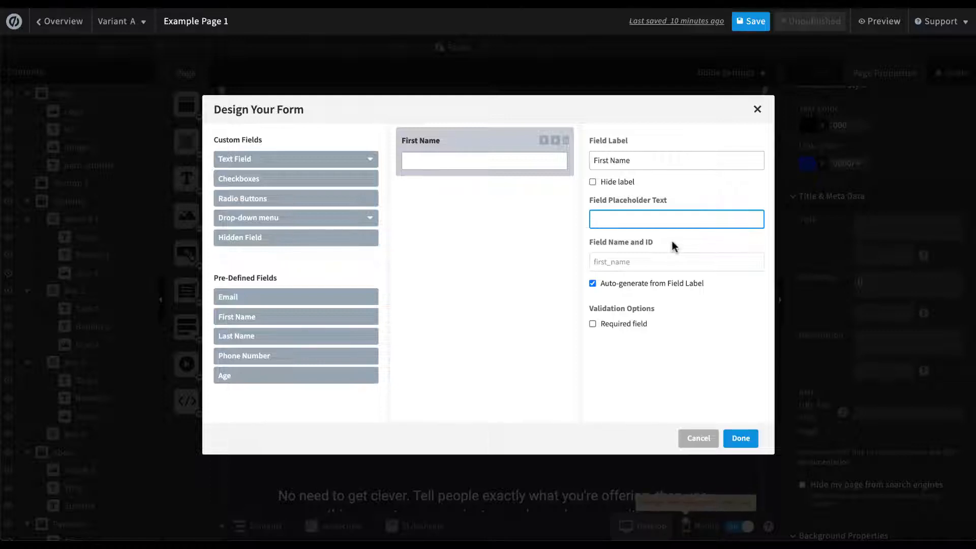
- Turn off auto-generation of the First Name field's name and ID, and try the required-field option before clearing it again
click(662, 264)
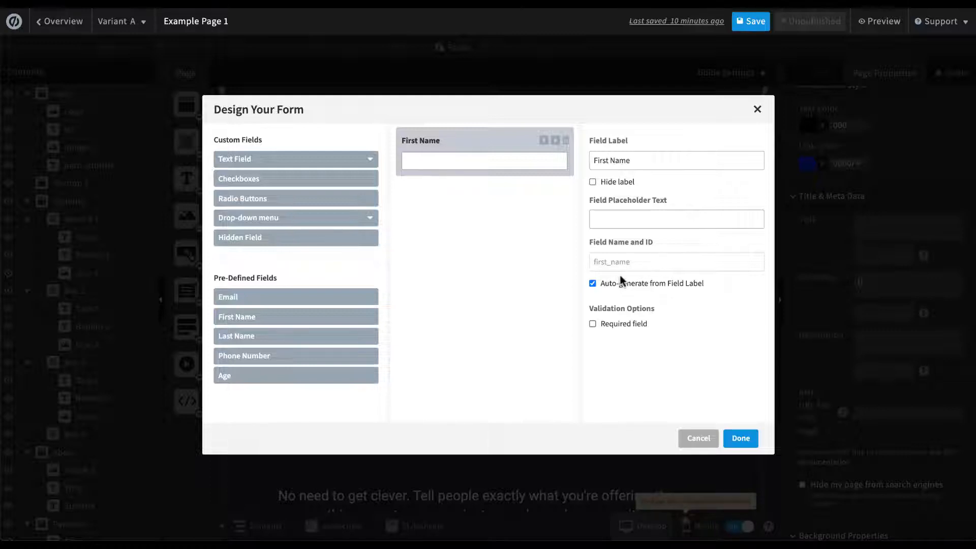
click(593, 283)
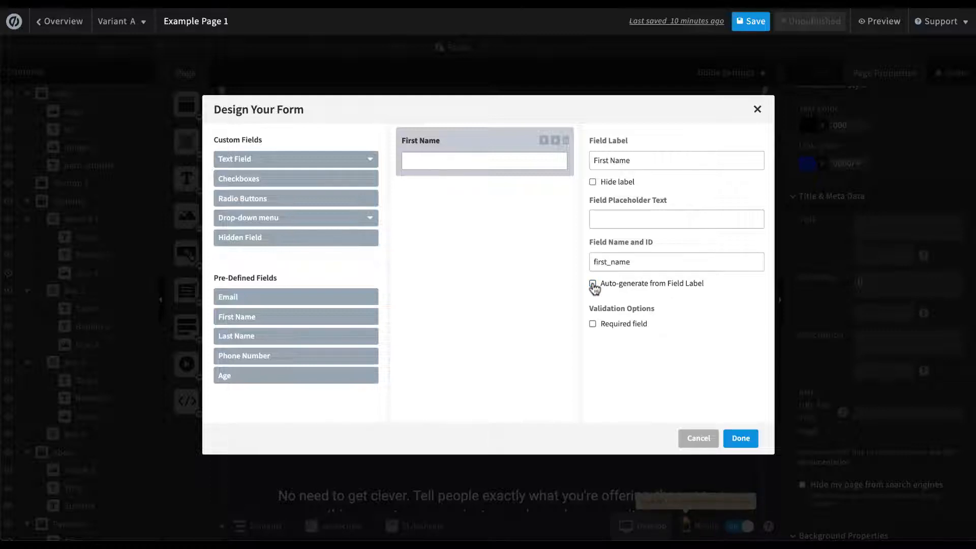
click(609, 264)
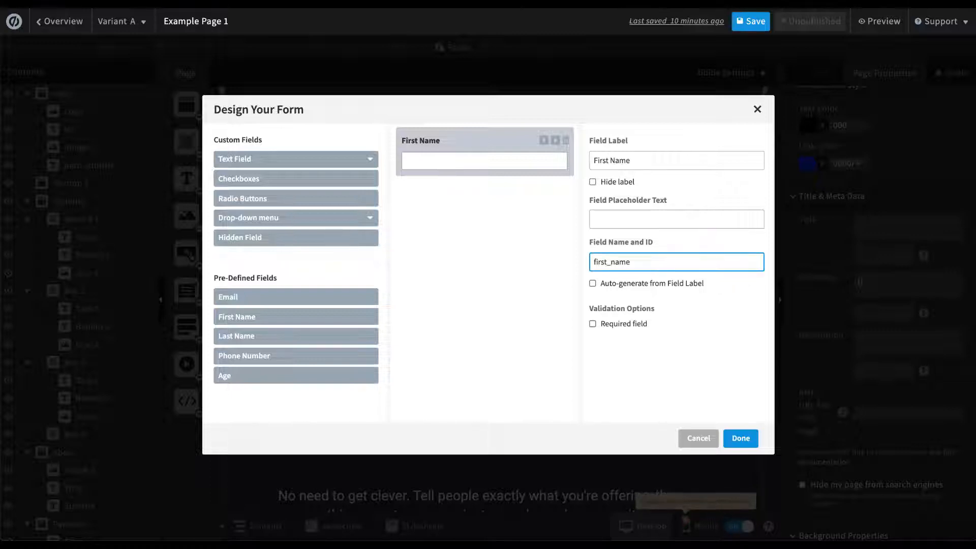
key(BackSpace)
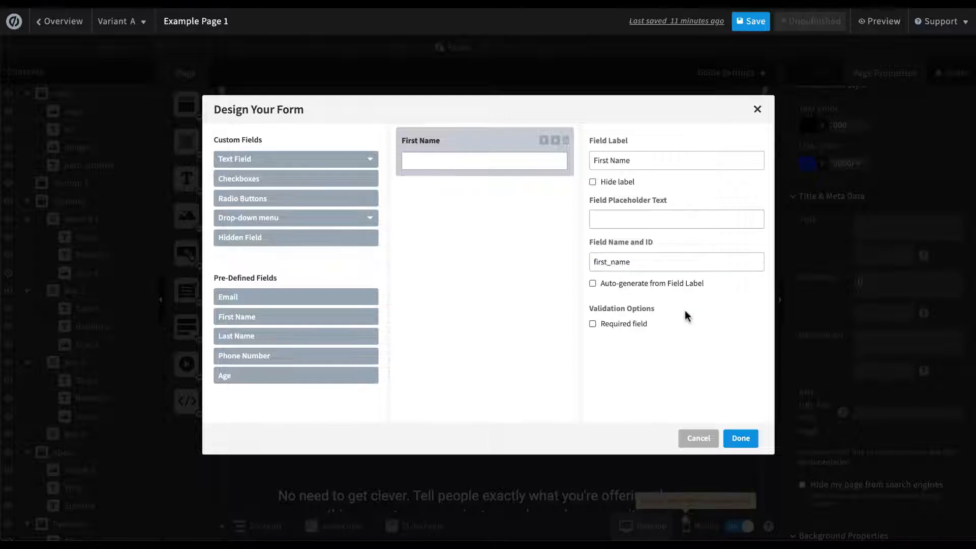
click(593, 325)
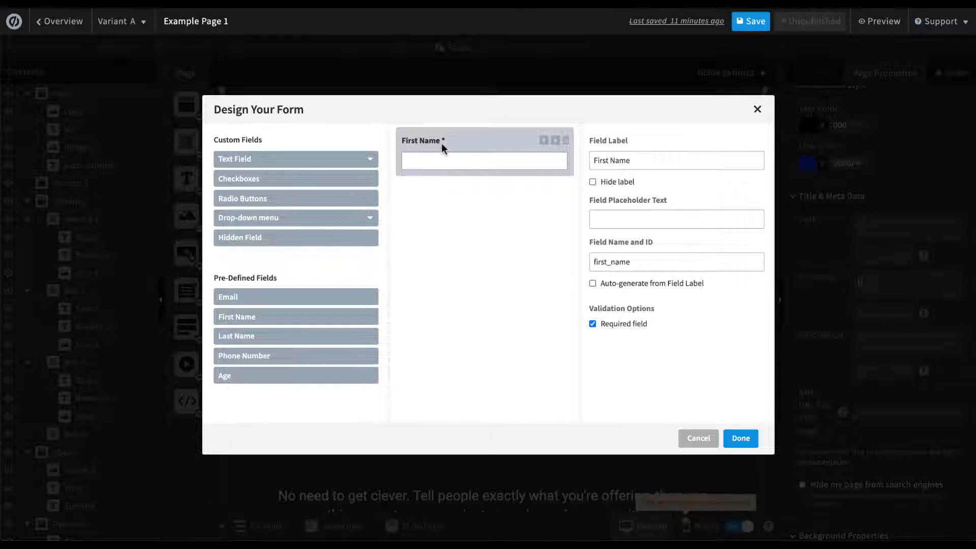
click(592, 325)
- Add a custom single line text field below the First Name field
click(372, 158)
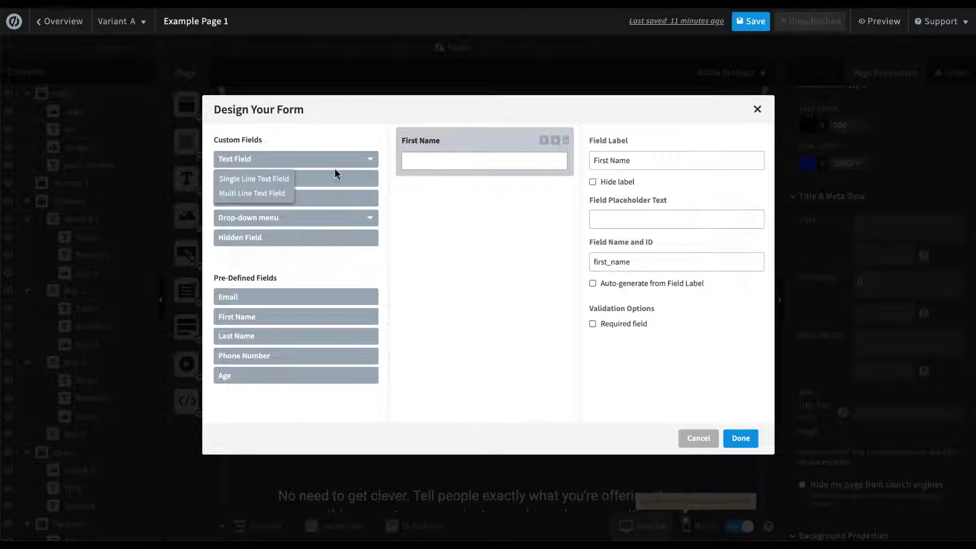
click(286, 180)
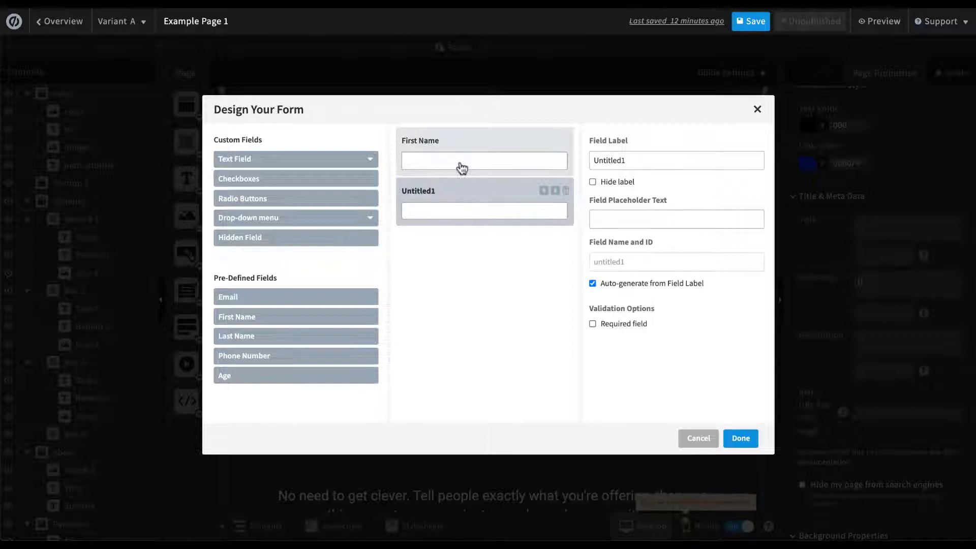
- Add a checkboxes field to the form and label it "What's Your Favorite Color?"
click(365, 180)
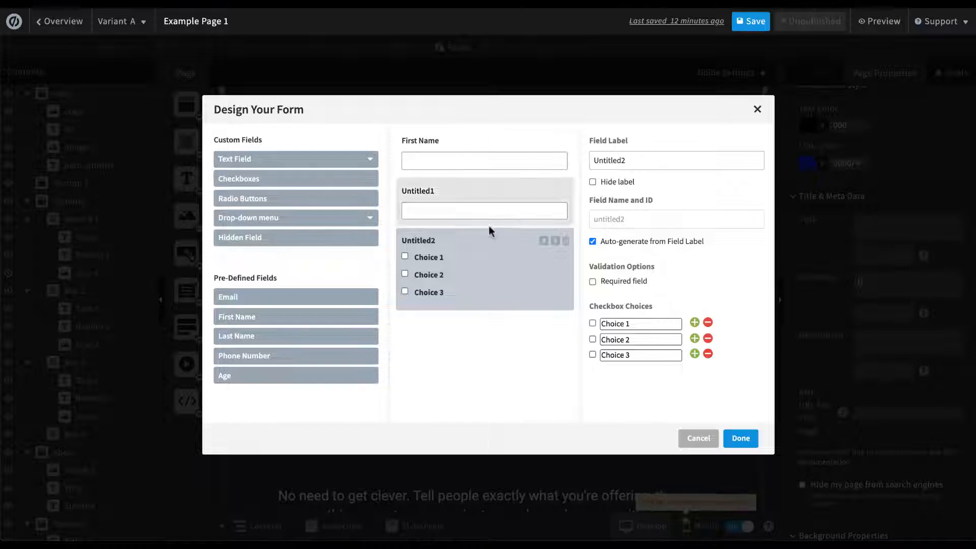
double_click(645, 160)
text(What's)
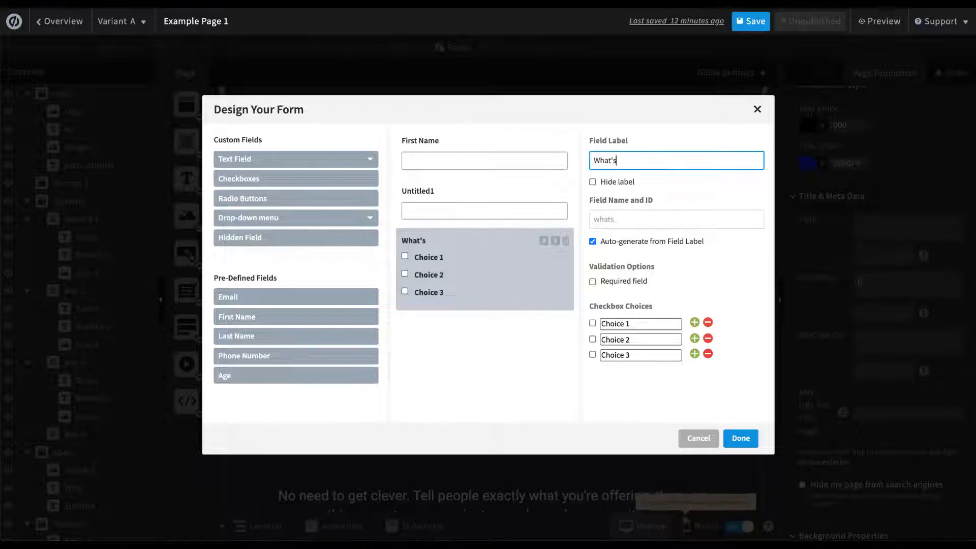
text( Your Favorite Color?)
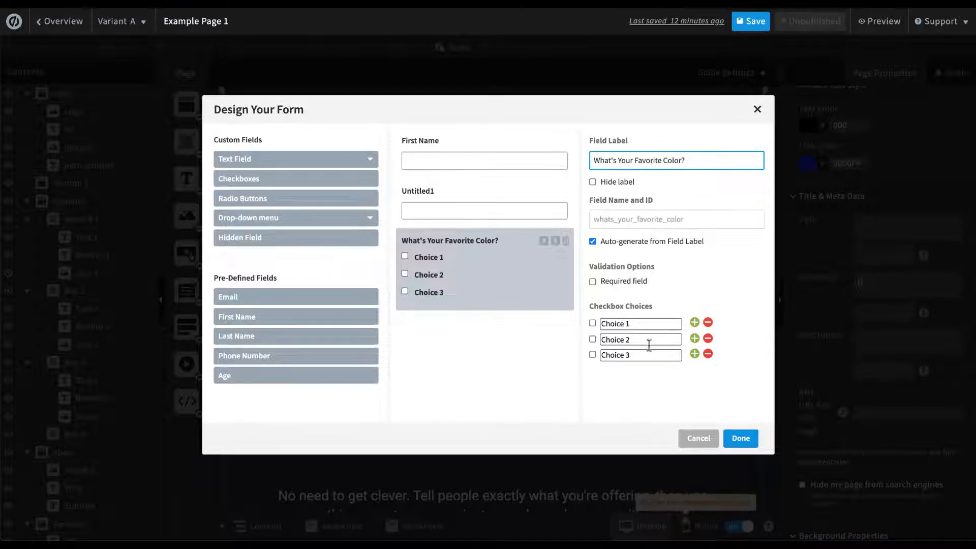
- Name the checkbox choices Blue, Red and Green, and try adding and removing an extra blank choice
triple_click(639, 323)
text(Blue)
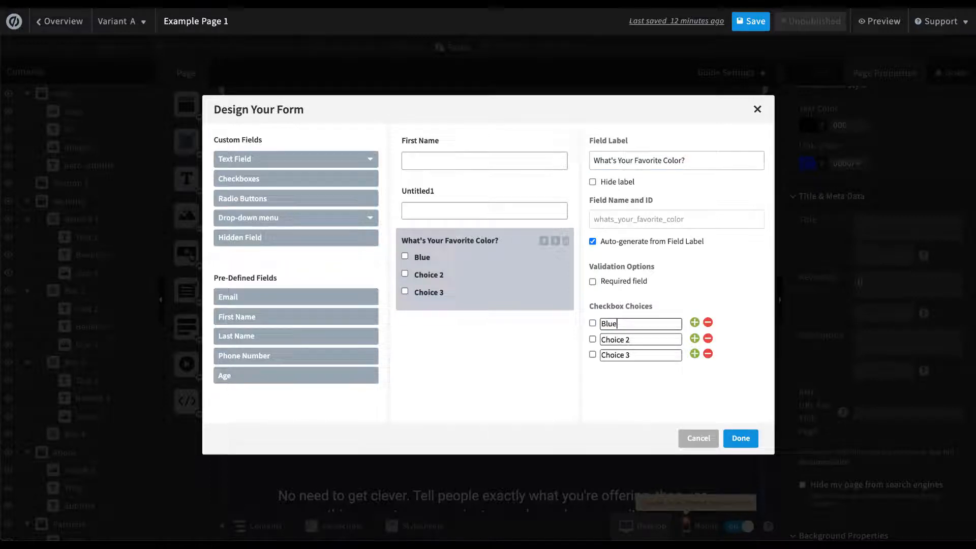
triple_click(643, 339)
text(Red)
triple_click(643, 354)
text(Green)
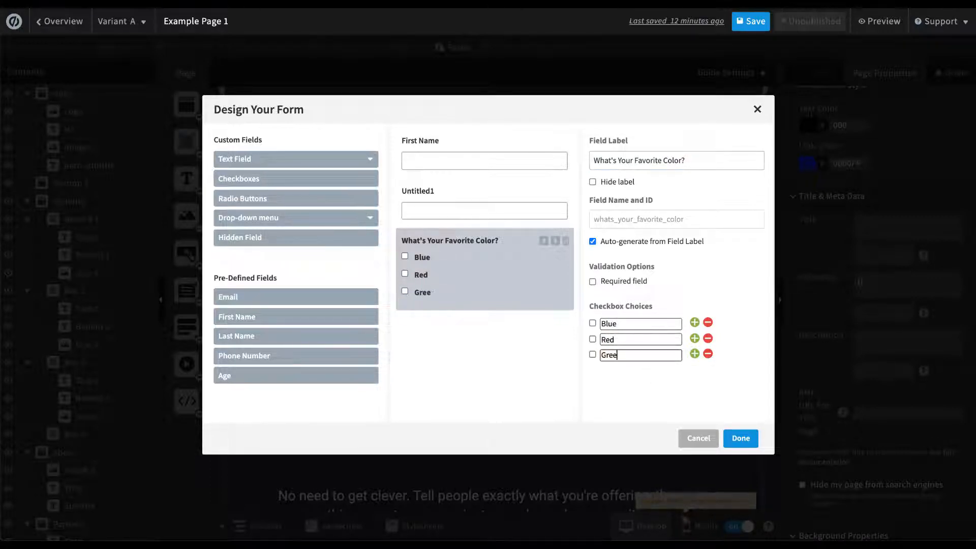
click(695, 353)
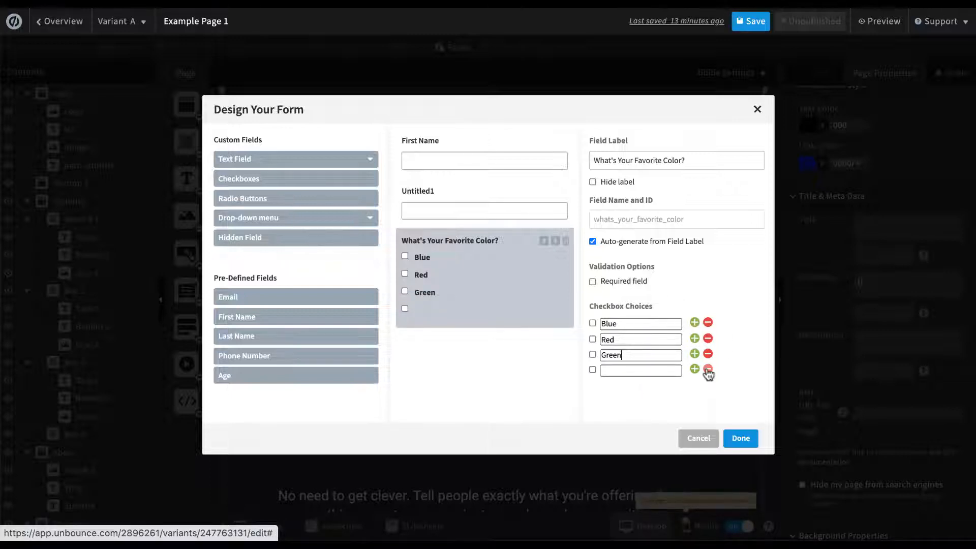
click(707, 369)
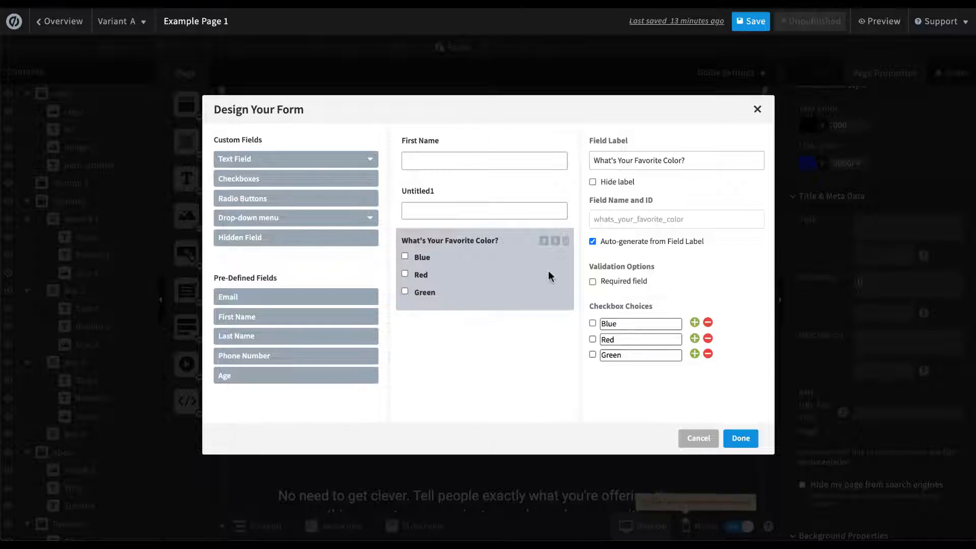
- Move the favorite color checkboxes up one place in the form, and delete that field
click(542, 242)
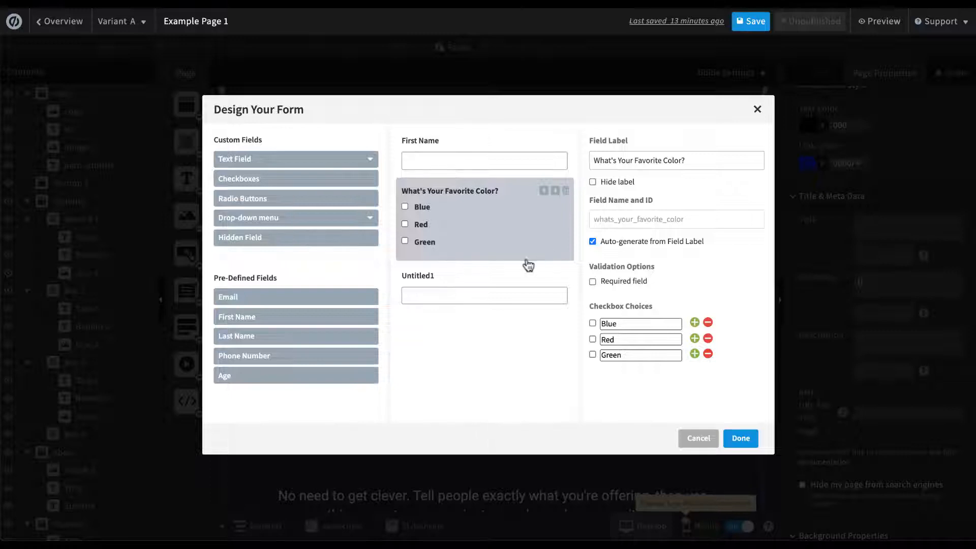
click(567, 196)
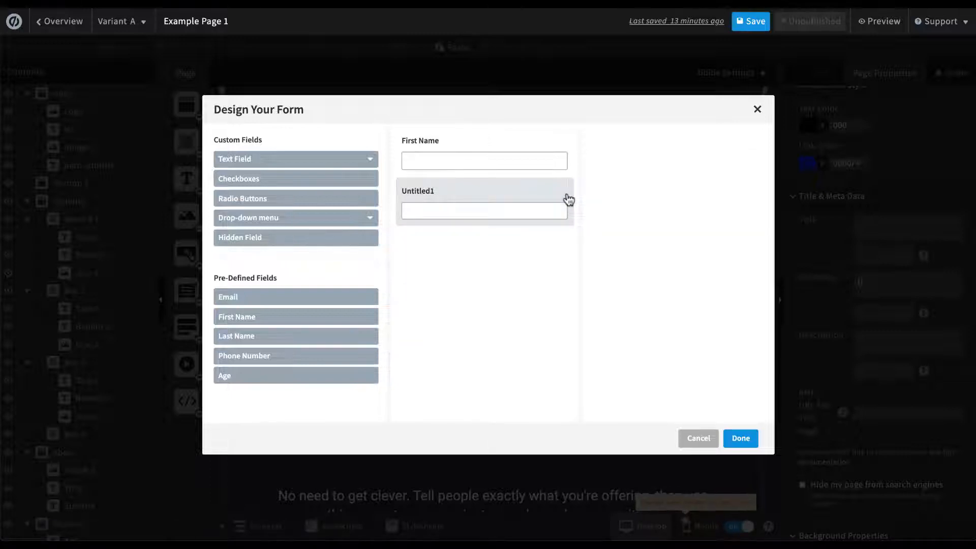
- Add a radio buttons field and a Gender drop-down menu to the form
click(371, 202)
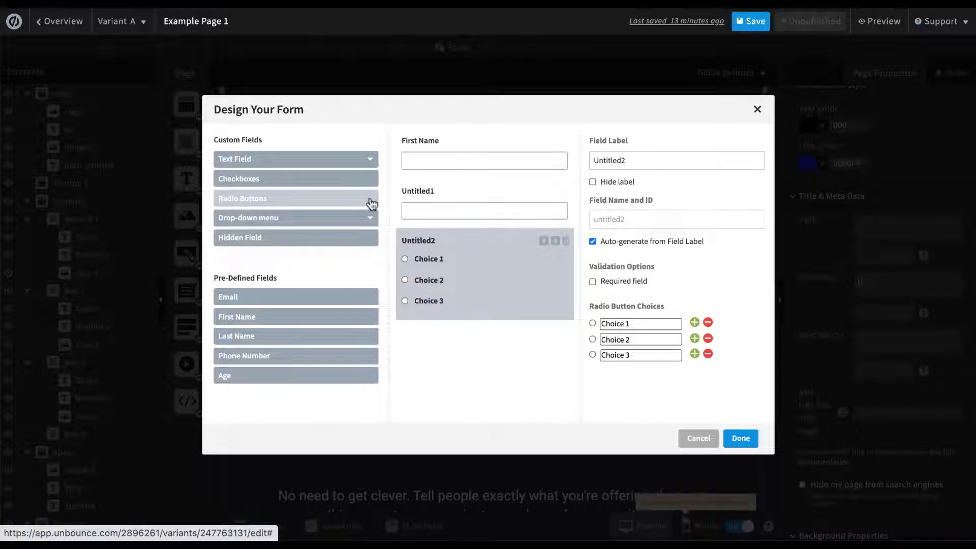
click(370, 217)
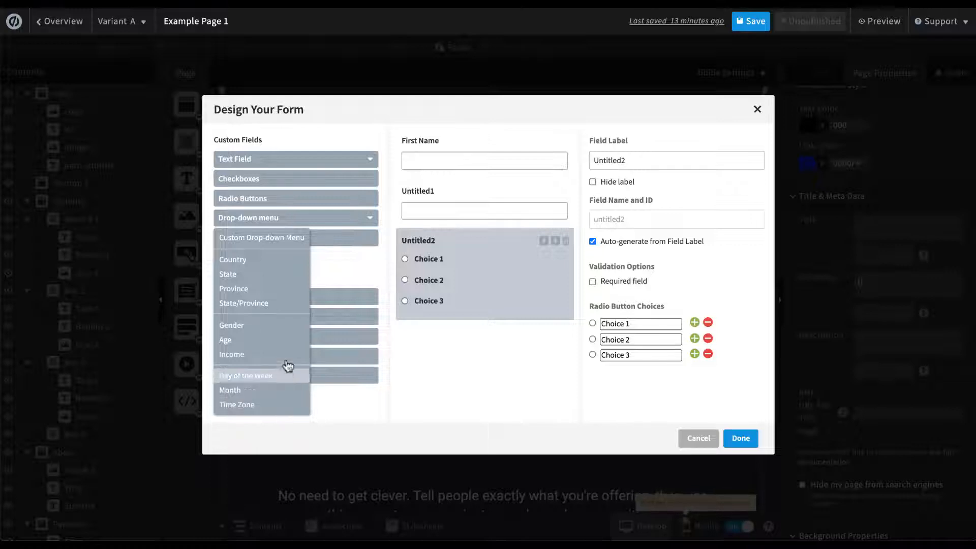
click(288, 326)
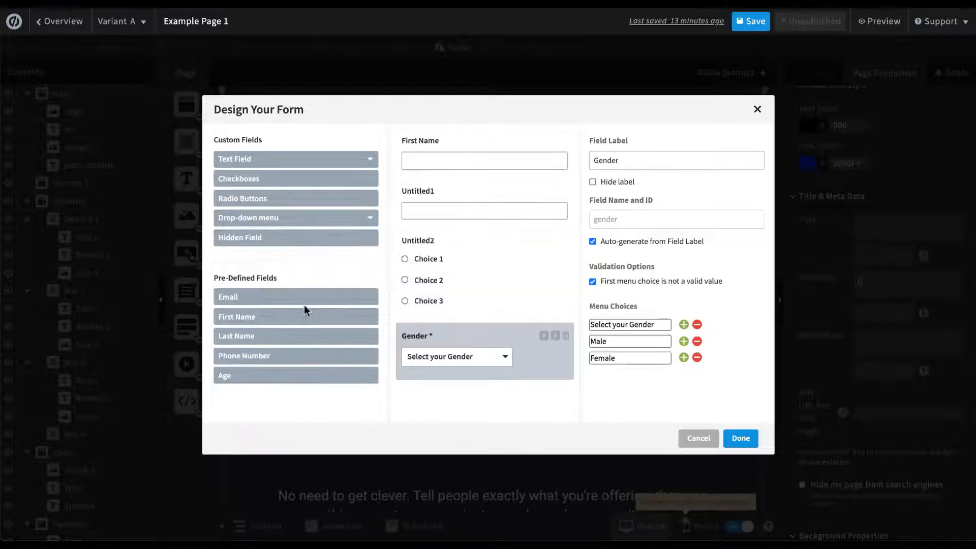
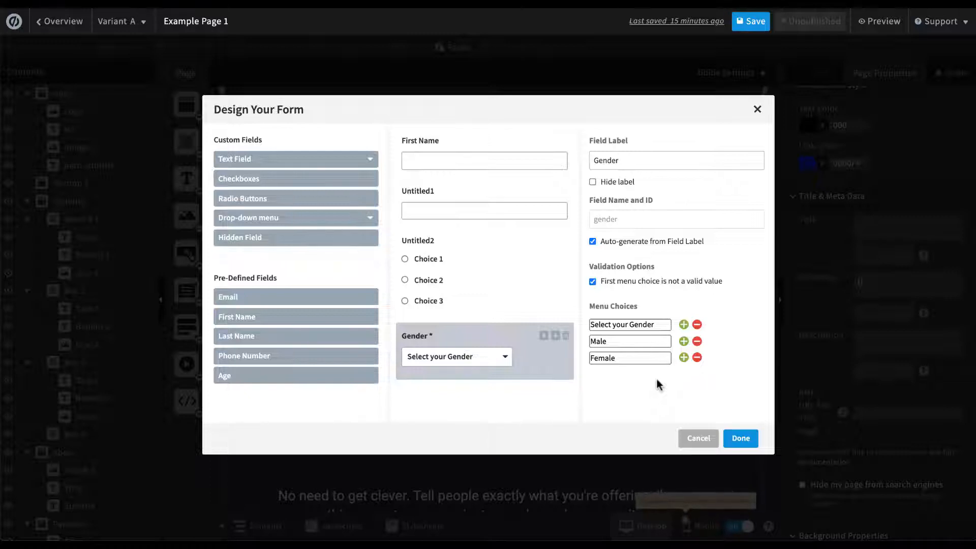
- Add a hidden field named utm_source with the default value linkedin, and finish the form design
click(350, 242)
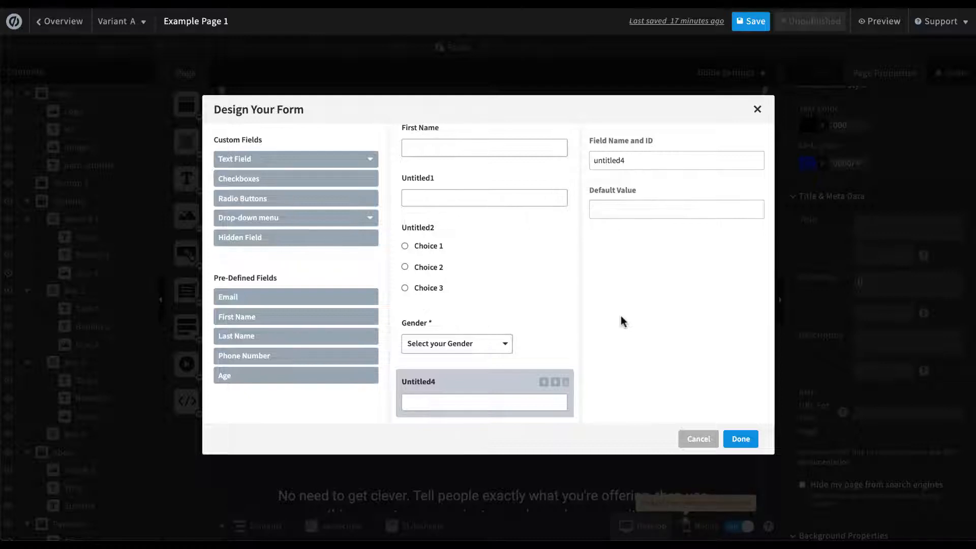
triple_click(643, 160)
text(utm_source)
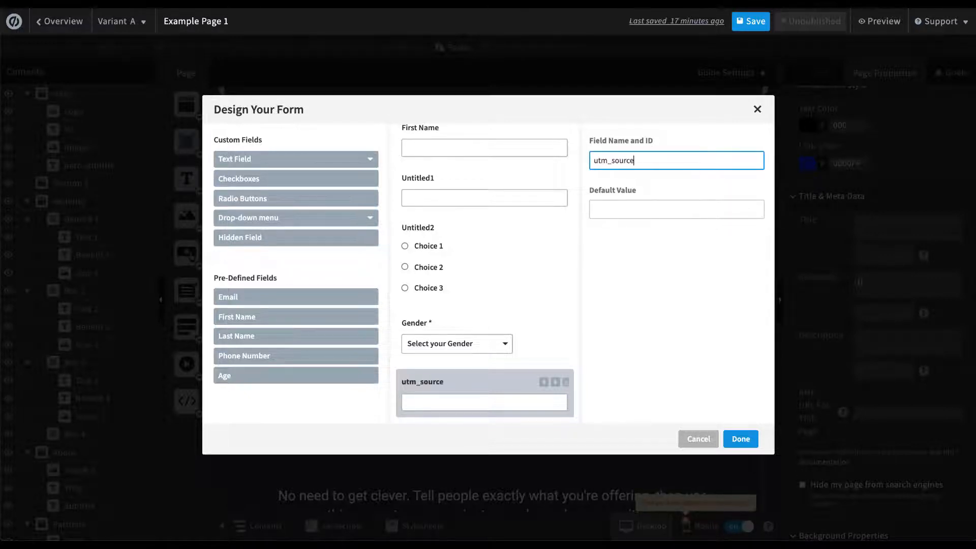
key(Tab)
text(linkedin)
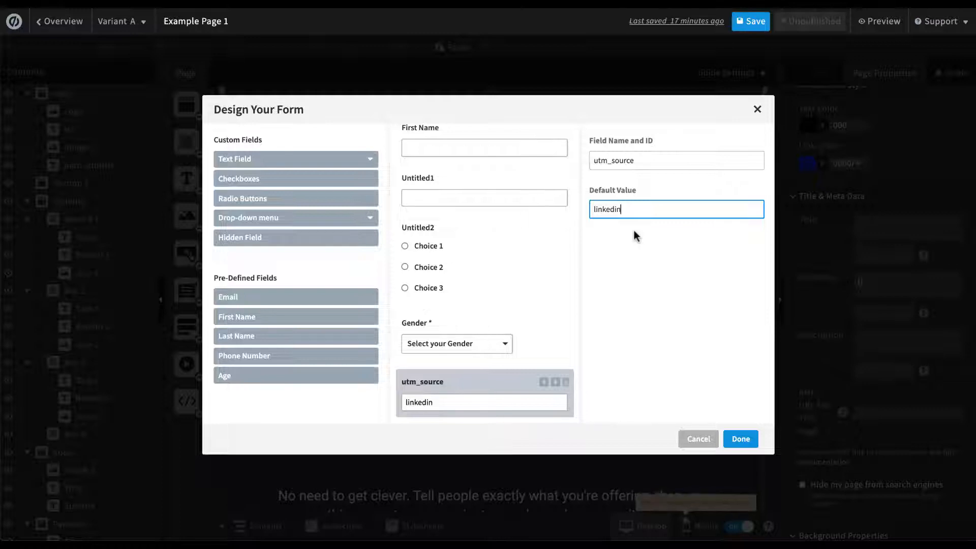
click(738, 437)
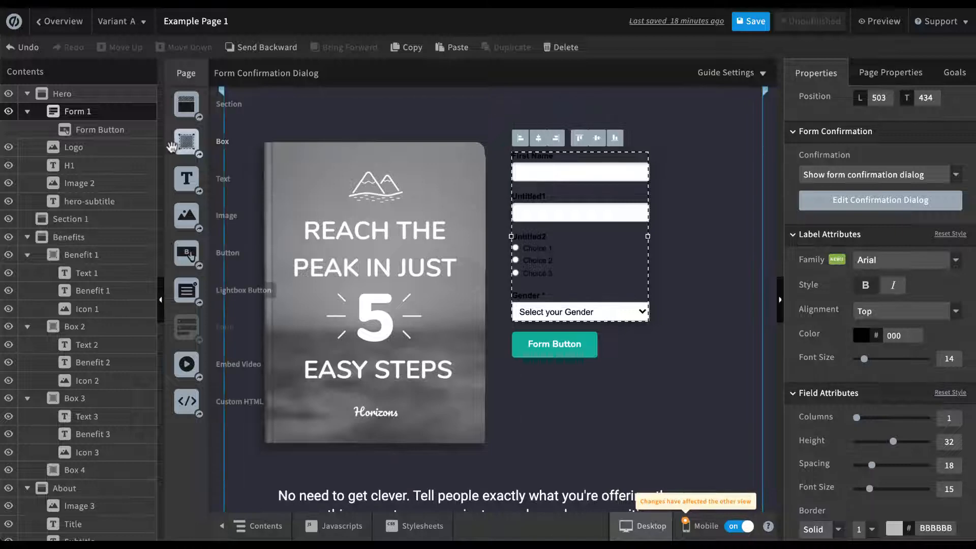
- Place a white box around the form in the hero section and send it behind the form
drag(187, 147, 506, 135)
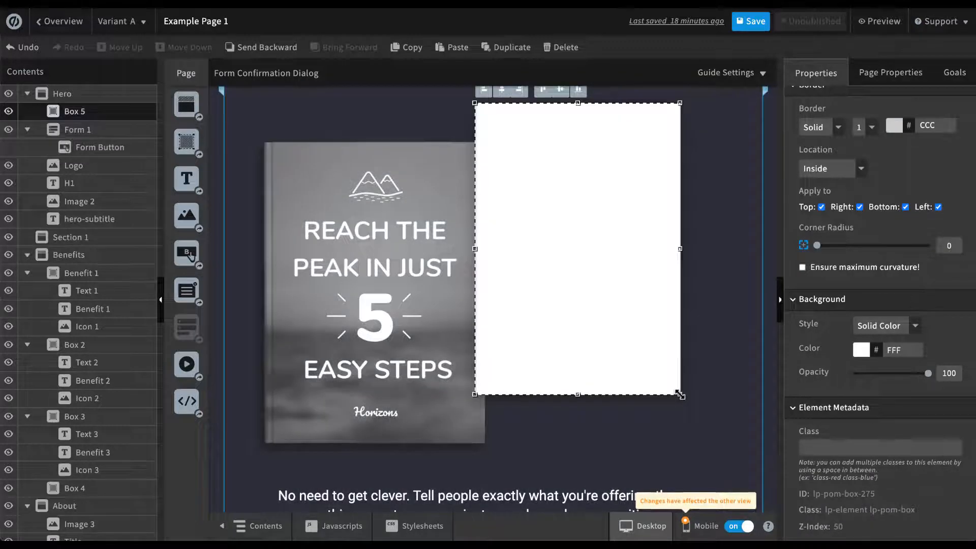
click(259, 47)
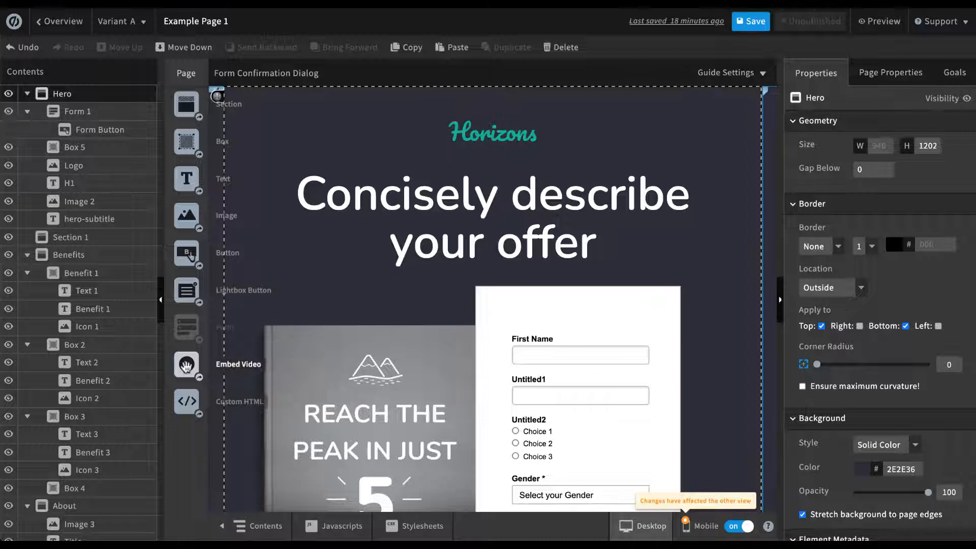
- Open the embed code of the video in the Video section to examine it, and close it
scroll(257, 275, down, 15)
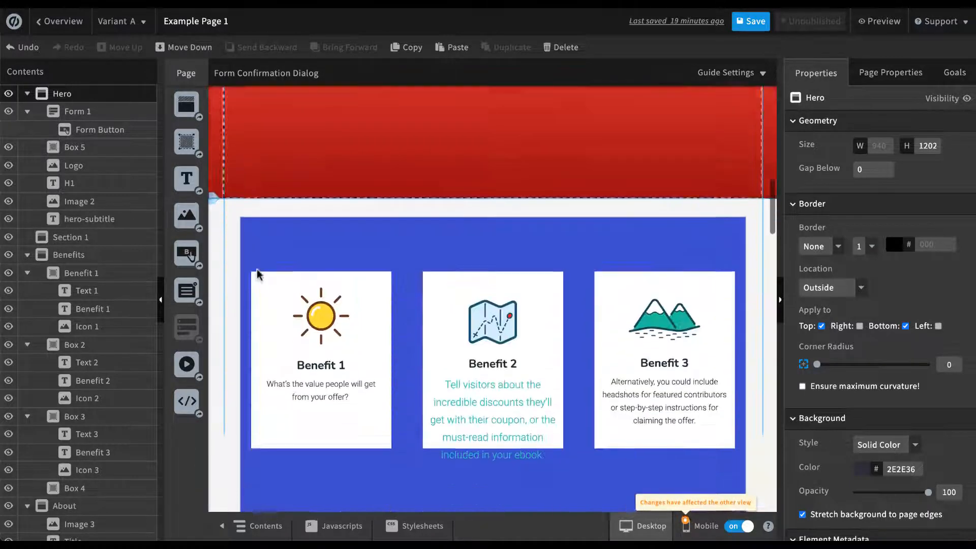
scroll(257, 273, down, 10)
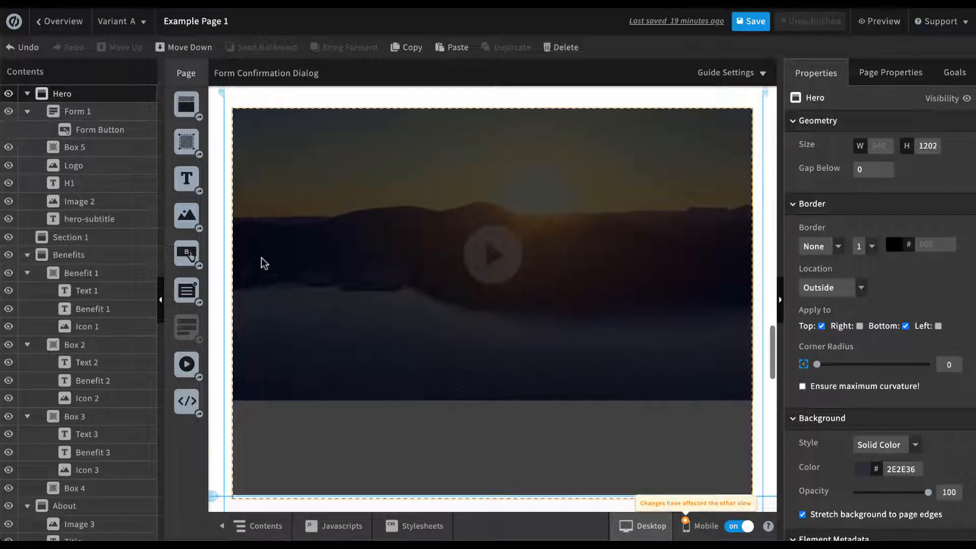
click(570, 281)
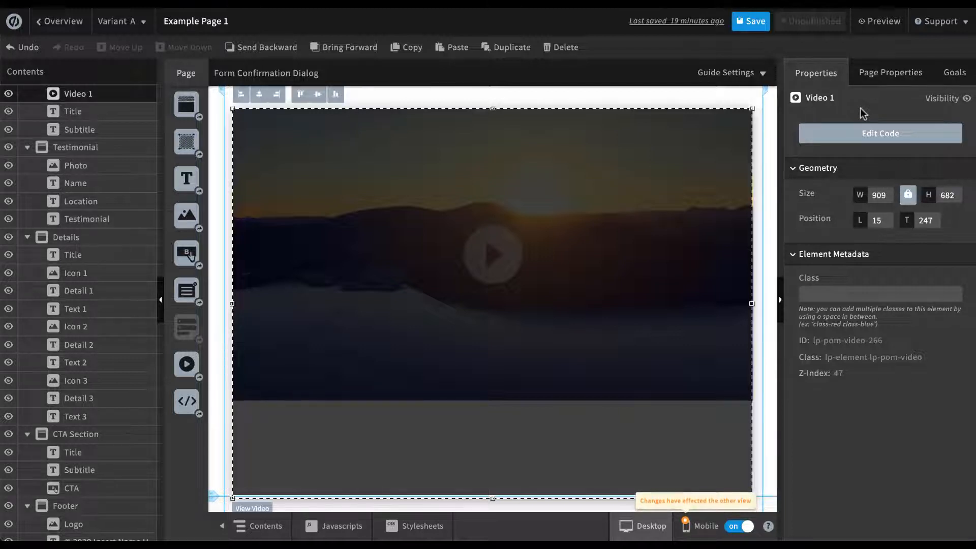
click(856, 133)
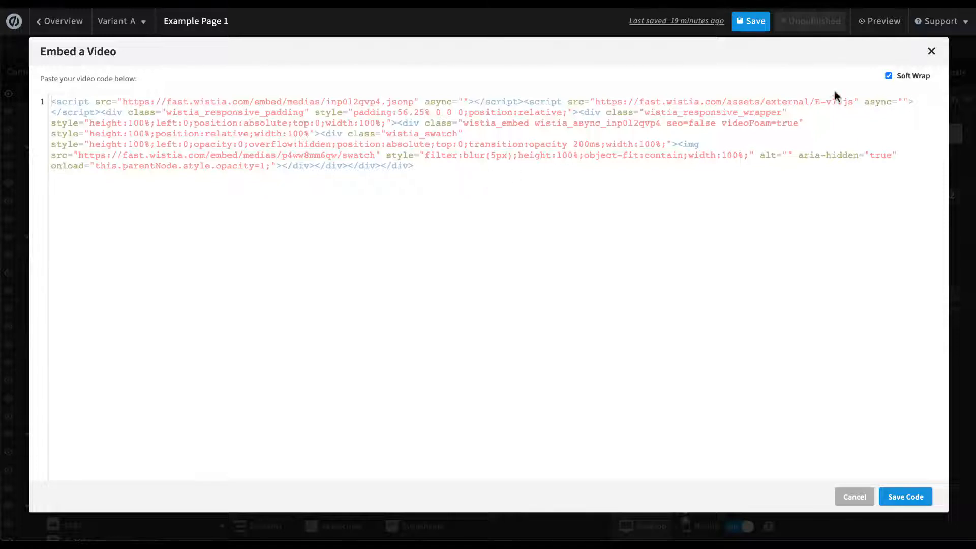
click(932, 51)
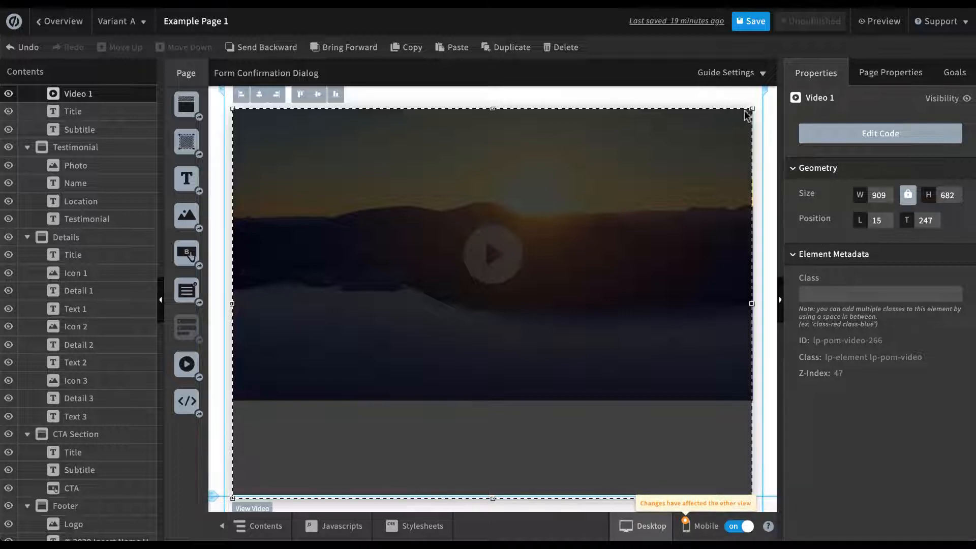
- Shrink the video to about 592 by 444 and place it at about 138 left and 290 top in its section
drag(752, 108, 739, 118)
drag(722, 178, 556, 228)
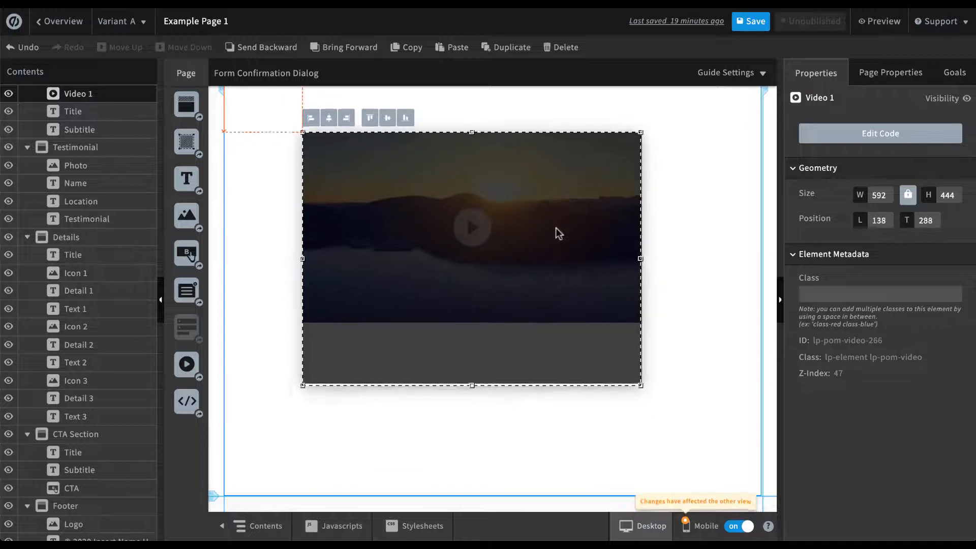
click(667, 243)
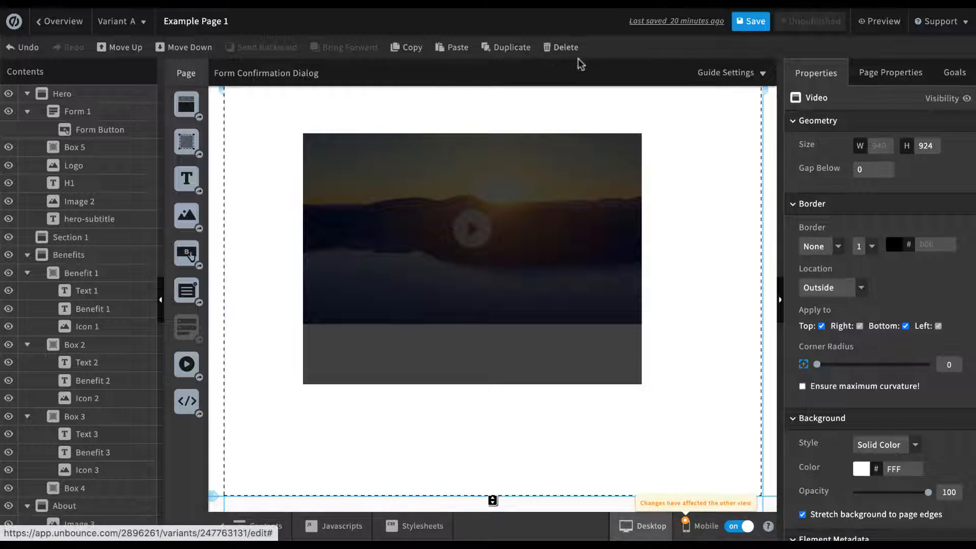
- Turn off the page's mobile version, with the video selected
click(605, 191)
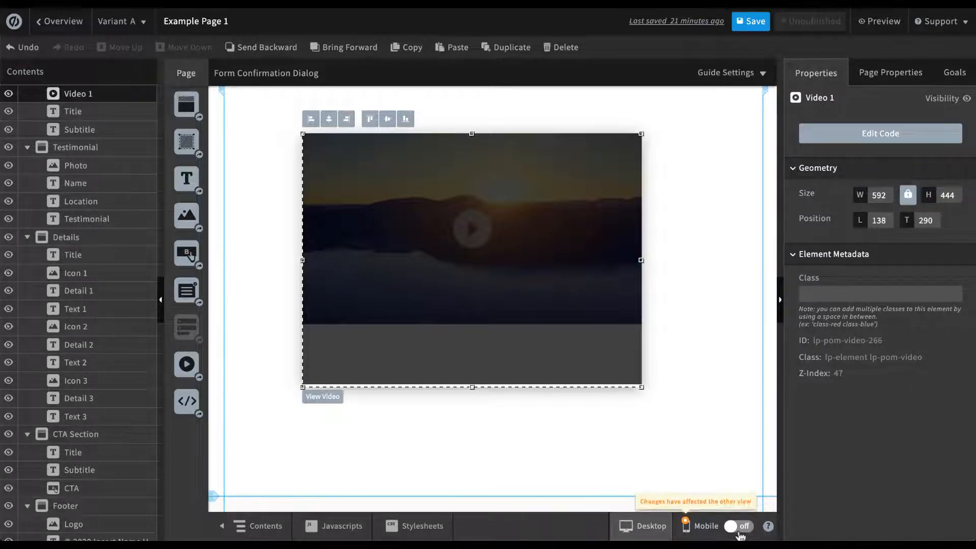
scroll(736, 338, up, 12)
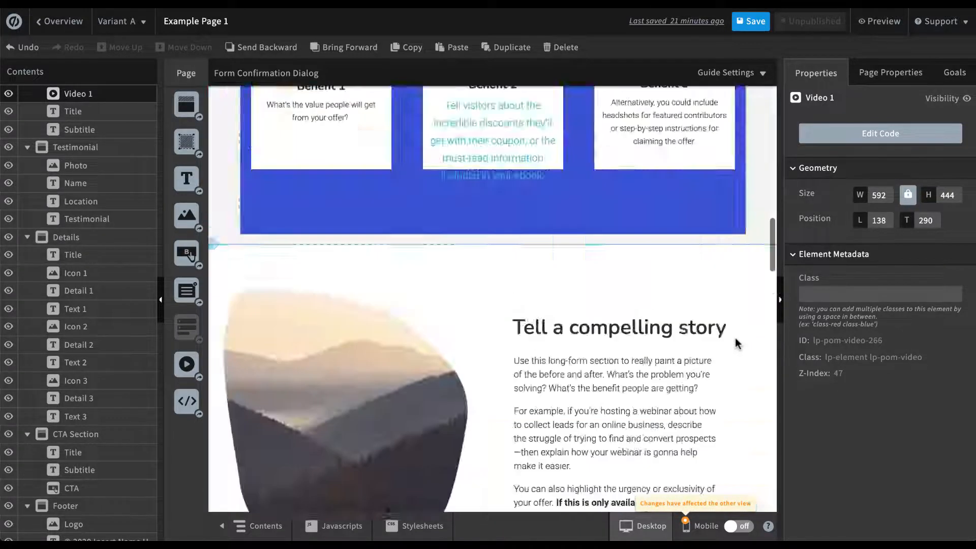
- Turn the page's mobile version back on and switch to the mobile view
scroll(735, 337, up, 10)
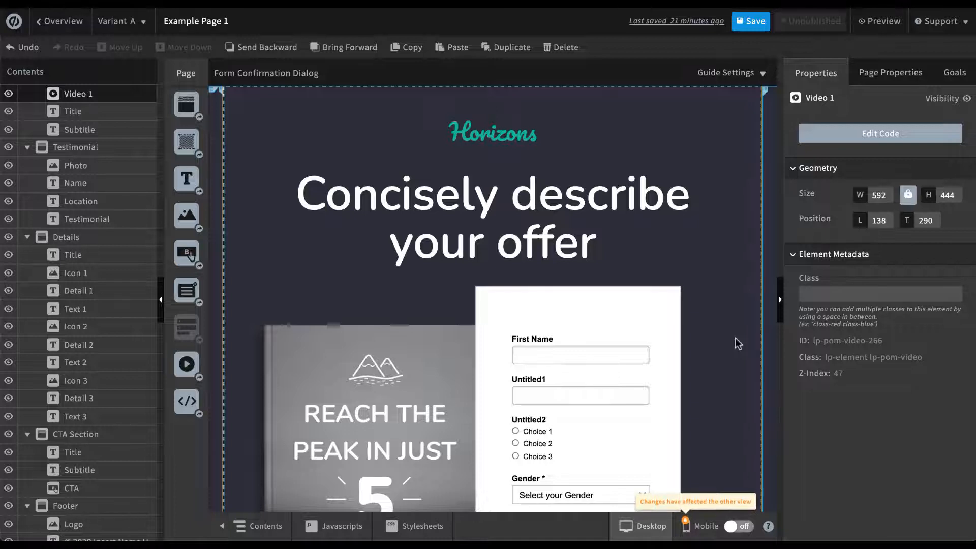
click(734, 527)
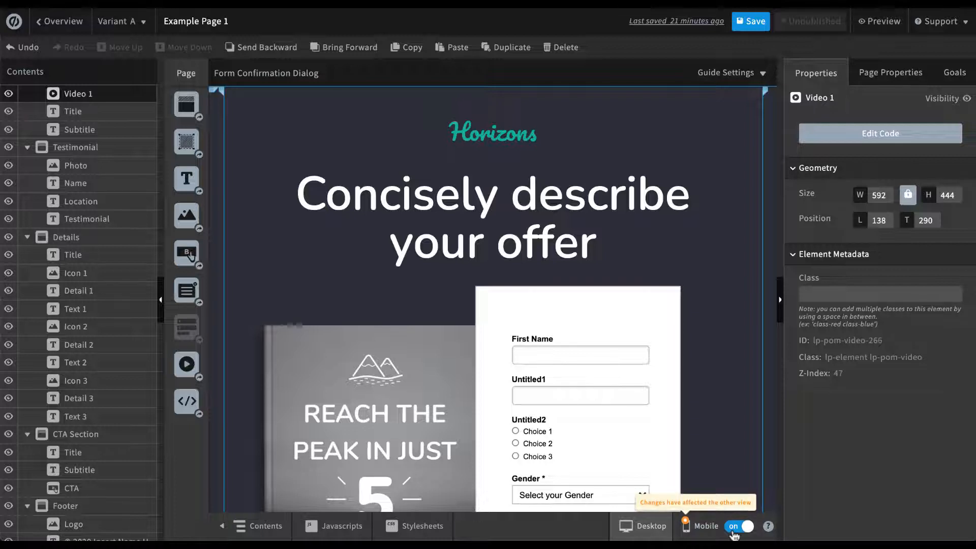
click(700, 529)
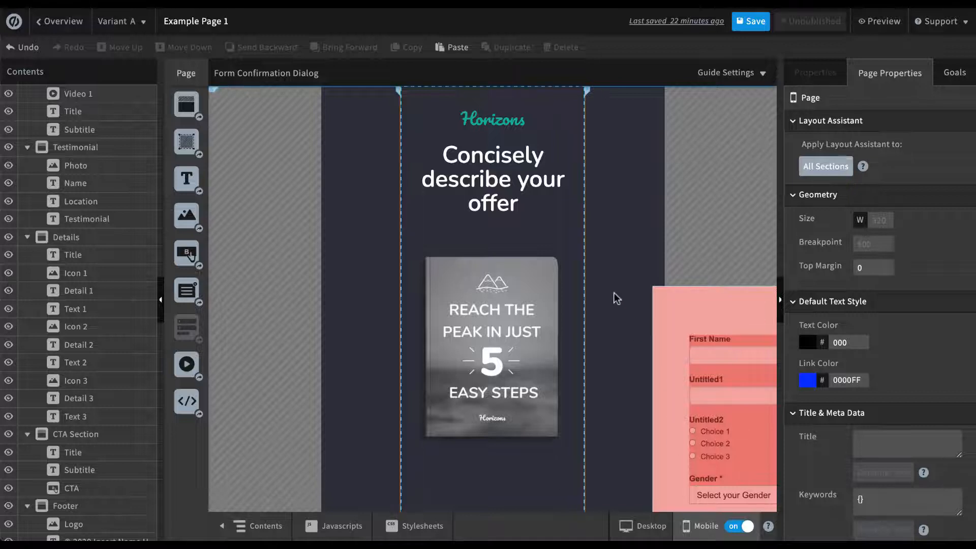
- Move the overflowing form to about 45 left, 681 top, below the mobile hero's book image, and bring its box behind it at about -8 left, 625 top
scroll(616, 298, down, 1)
scroll(616, 298, down, 2)
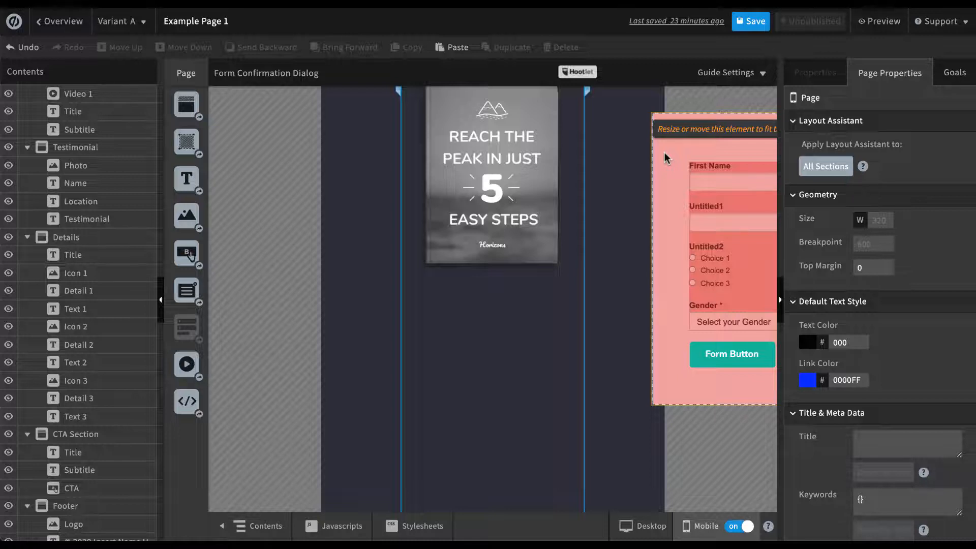
drag(664, 151, 537, 265)
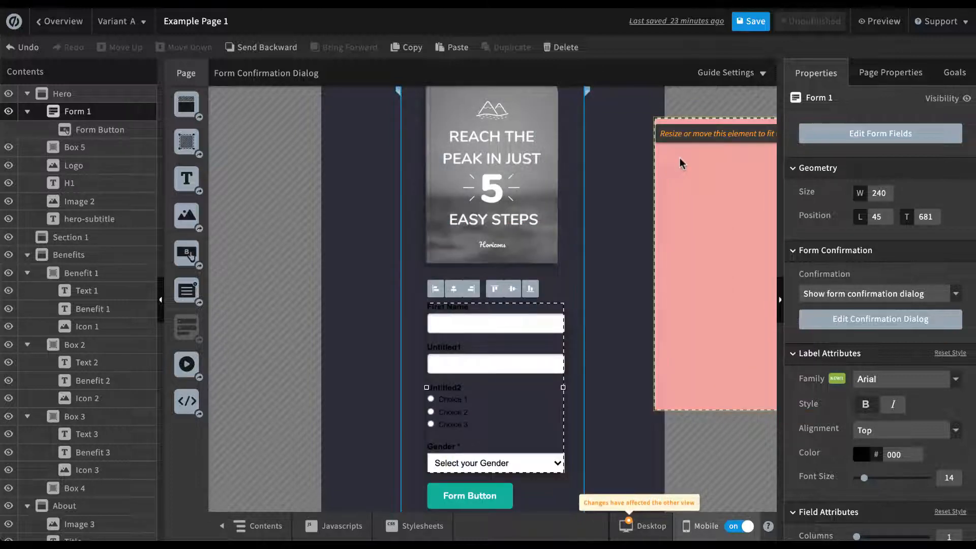
click(680, 159)
drag(679, 158, 420, 311)
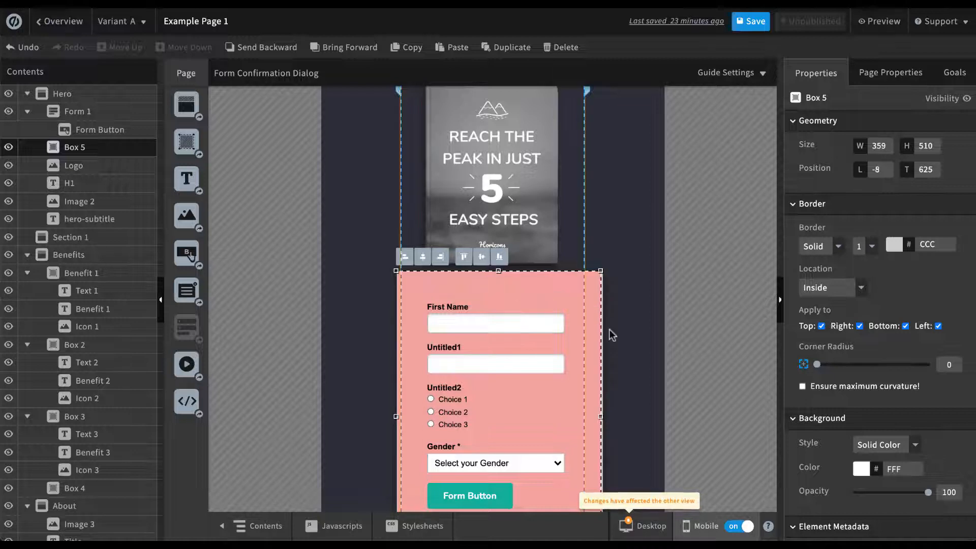
- Shrink the box behind the mobile form to about 305 by 453 and place it at about 6 left and 624 top
scroll(609, 328, down, 2)
scroll(609, 330, down, 1)
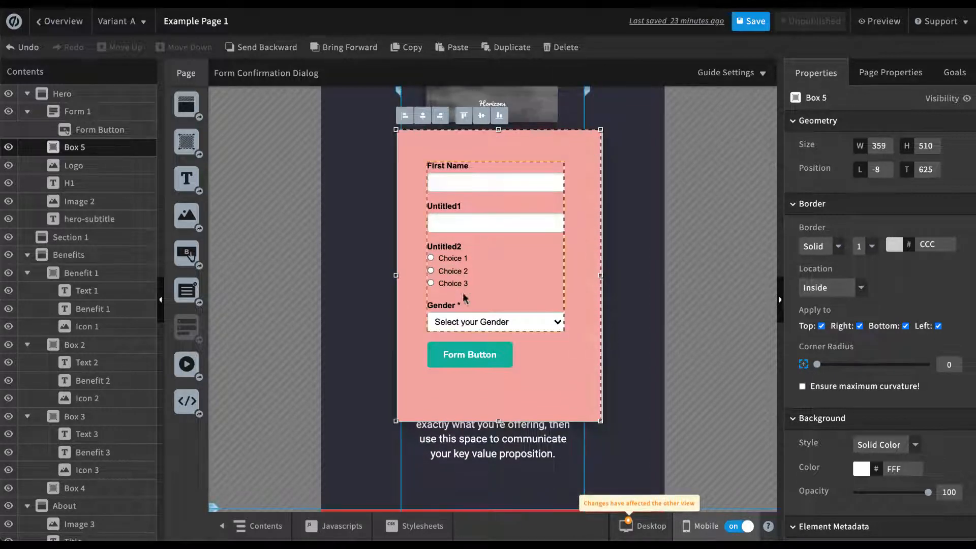
drag(601, 421, 579, 389)
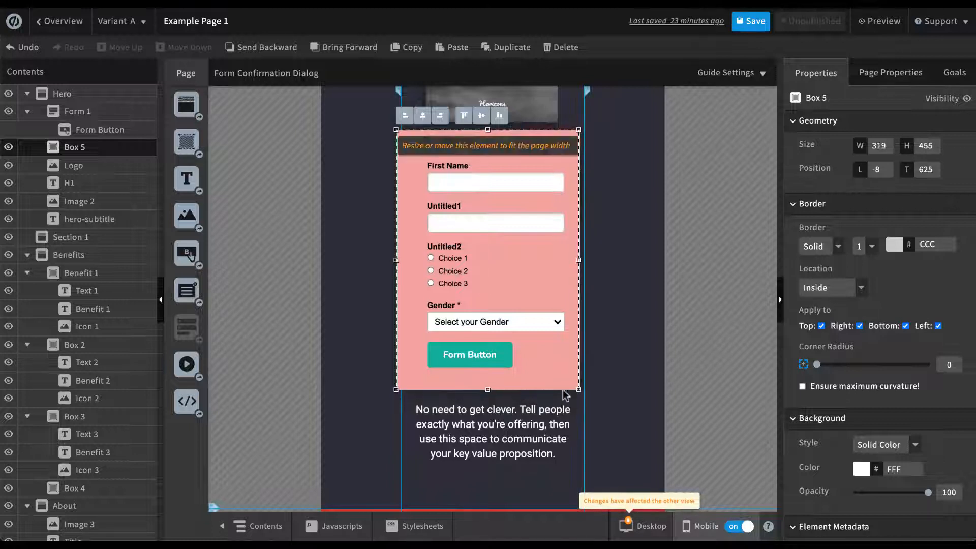
drag(398, 389, 405, 387)
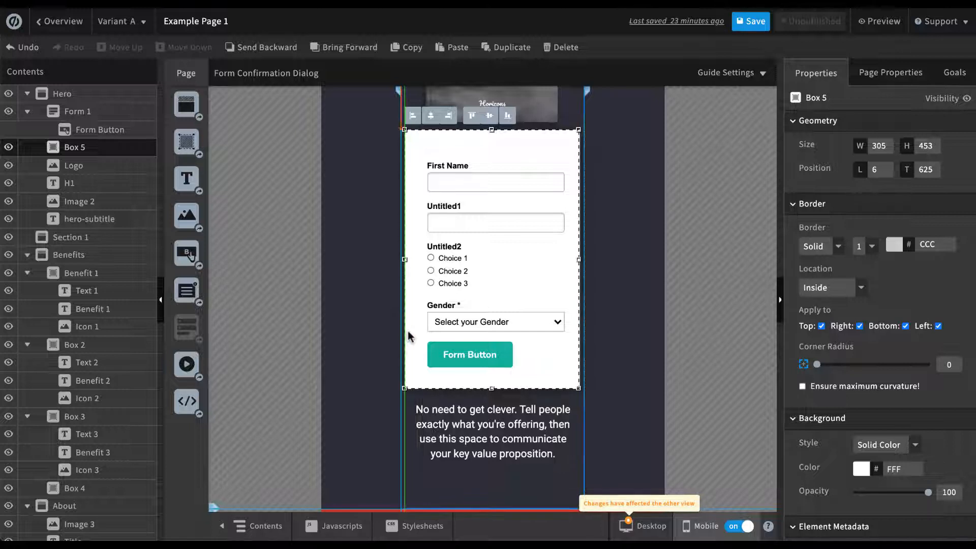
drag(409, 332, 446, 337)
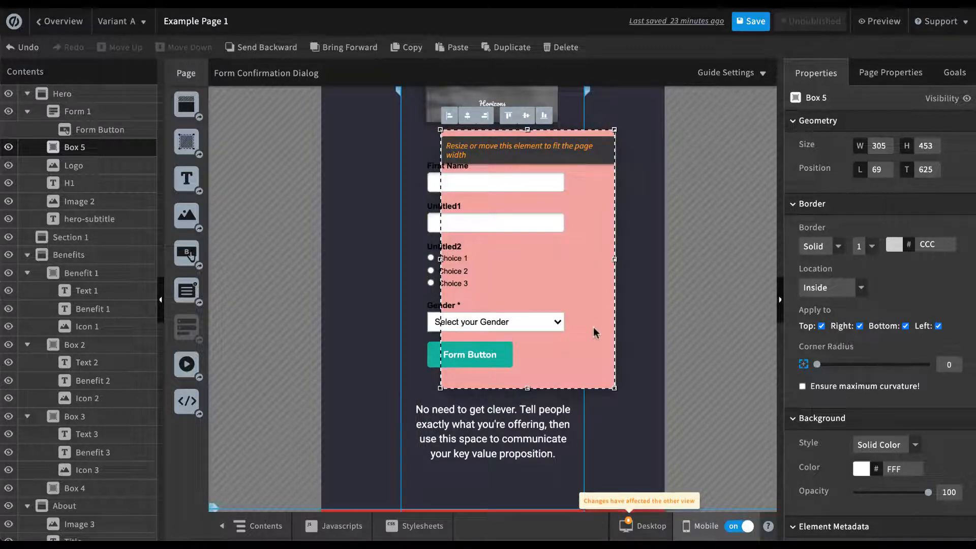
drag(596, 337, 562, 336)
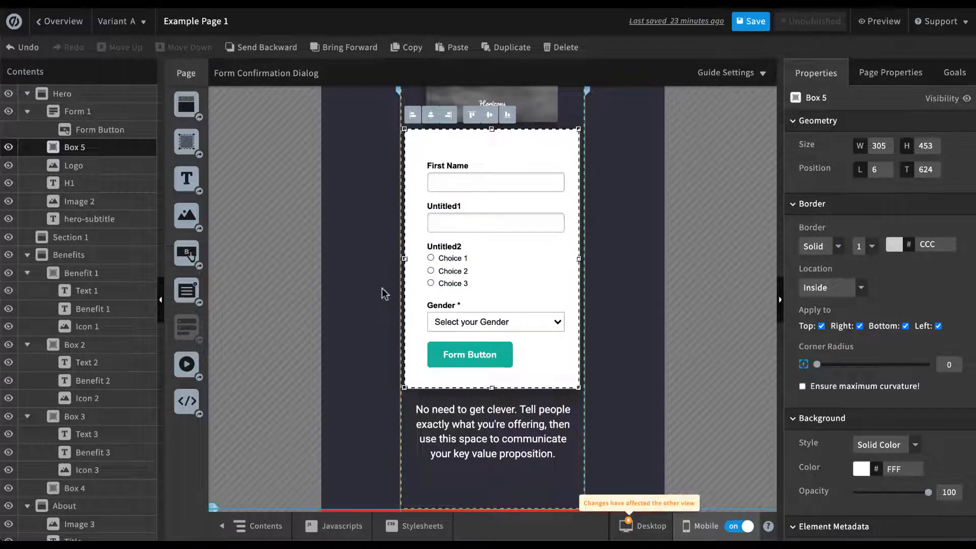
- Examine the remaining sections of the mobile layout, from the benefits down to the footer
scroll(384, 293, down, 8)
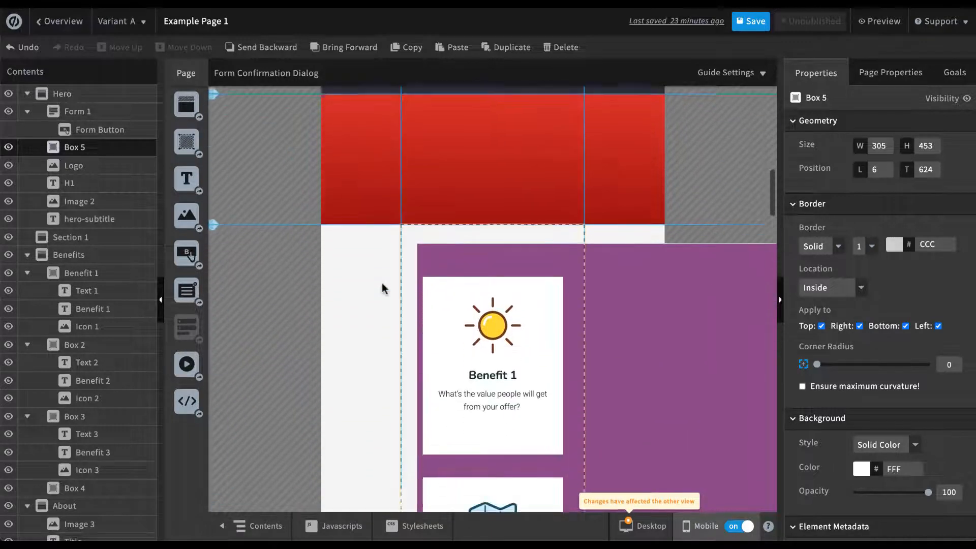
scroll(382, 284, down, 8)
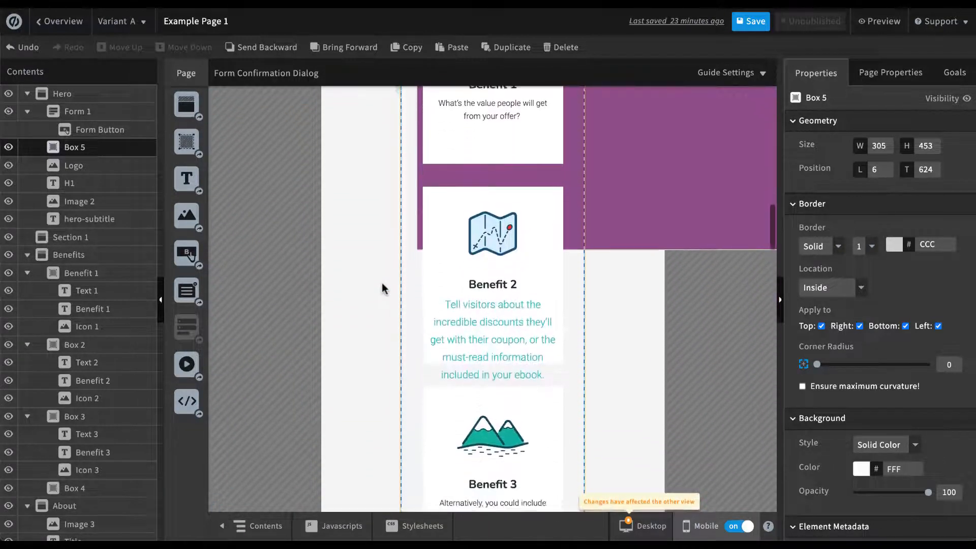
scroll(382, 284, down, 8)
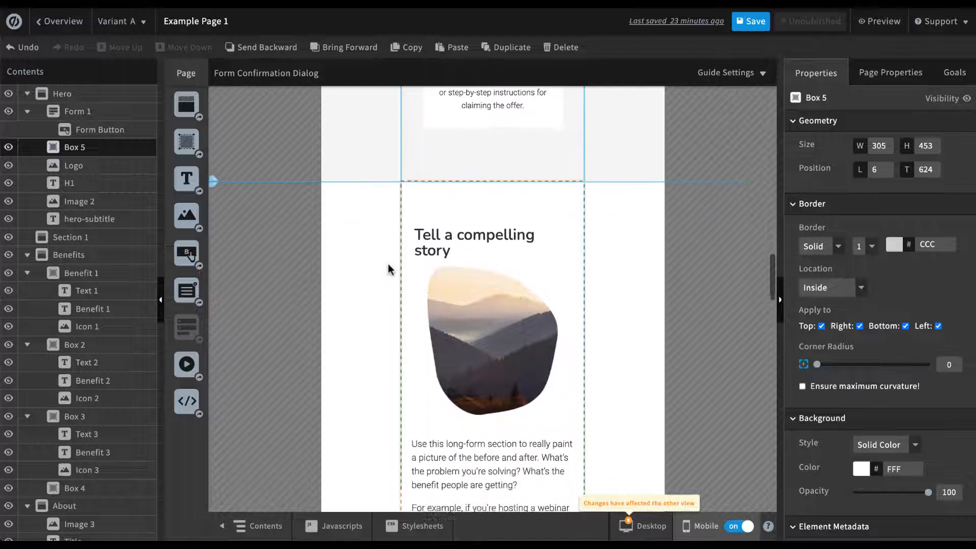
scroll(389, 269, down, 8)
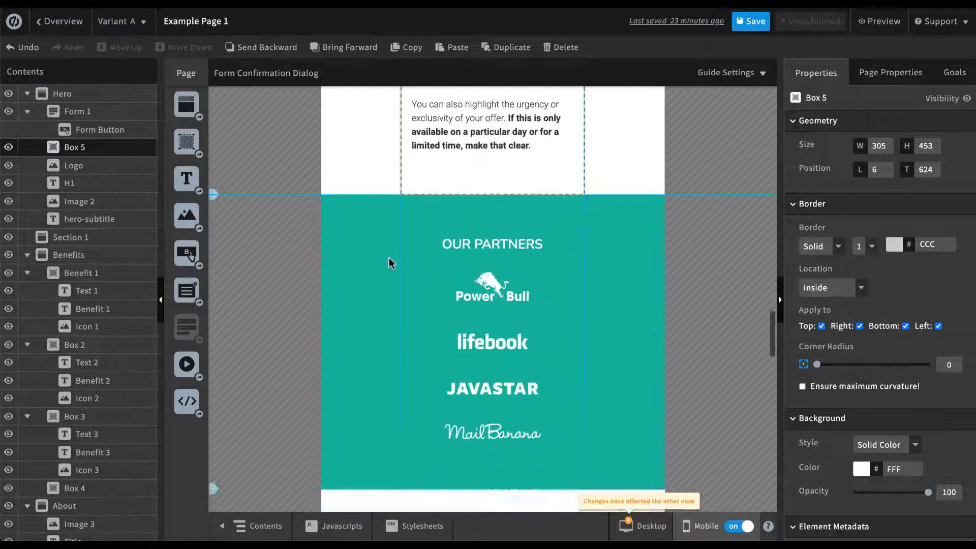
scroll(389, 263, down, 8)
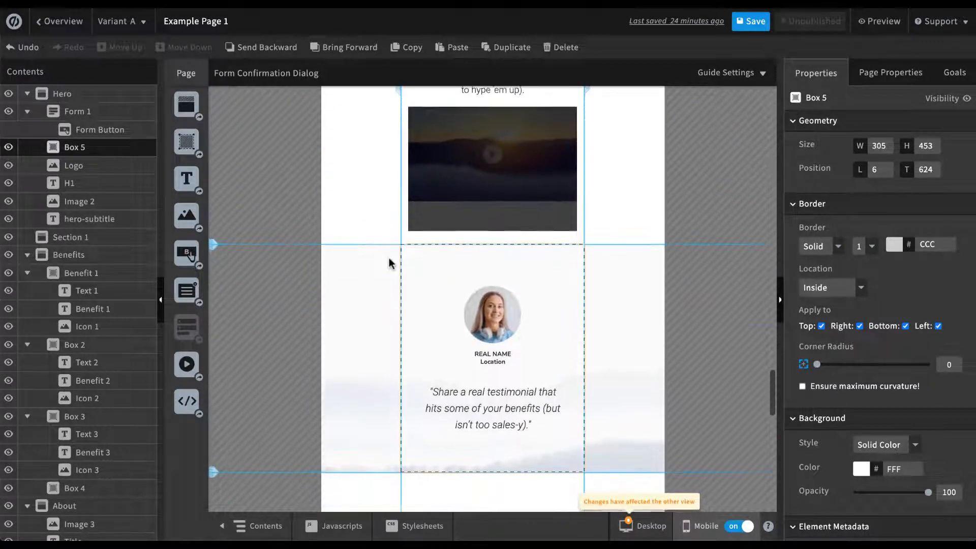
scroll(389, 262, down, 4)
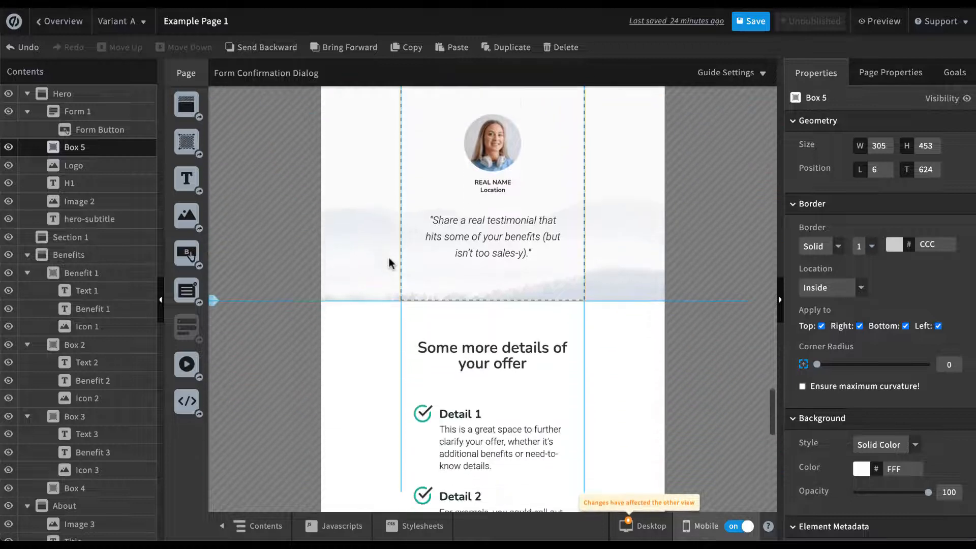
scroll(389, 257, down, 10)
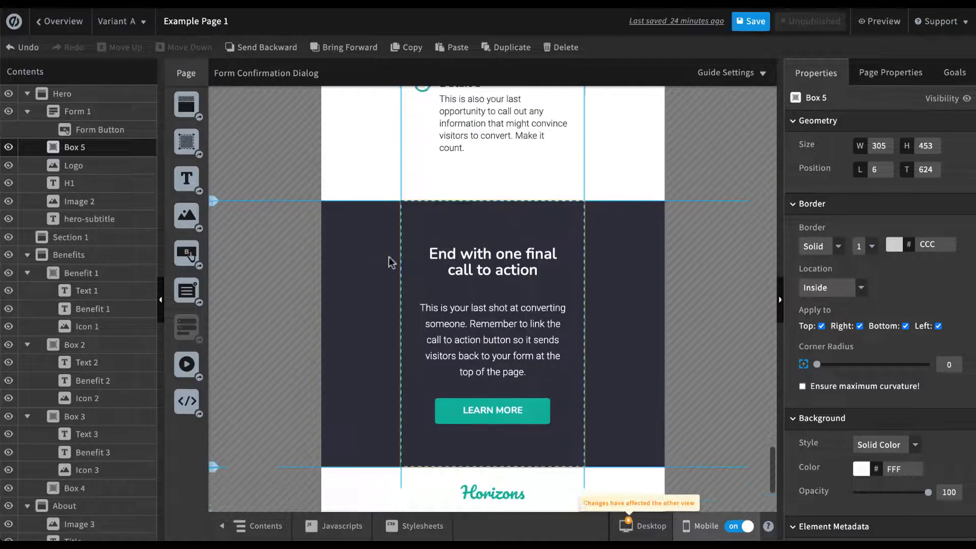
scroll(389, 257, down, 1)
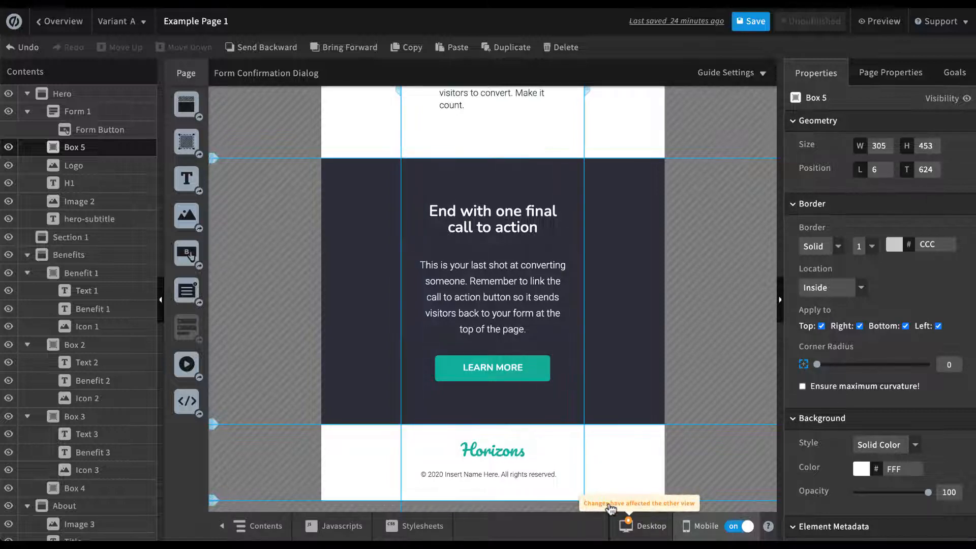
- Switch to the desktop view and hide the book image in the hero section
click(658, 529)
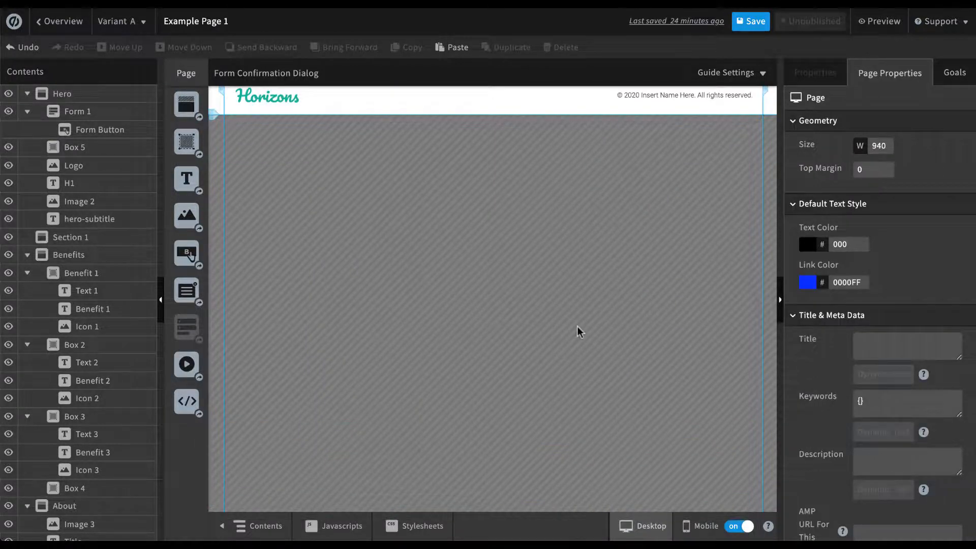
scroll(578, 327, up, 20)
scroll(577, 325, up, 6)
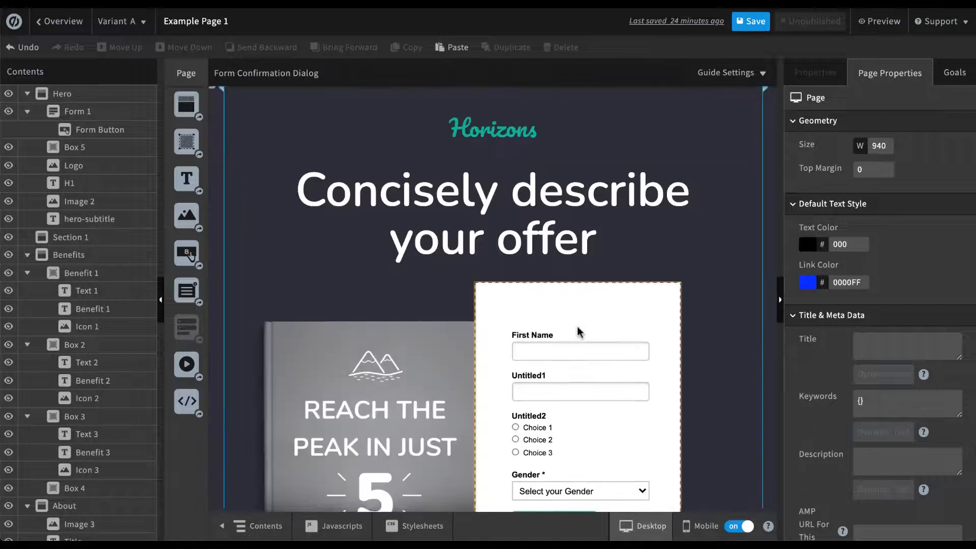
scroll(578, 326, down, 4)
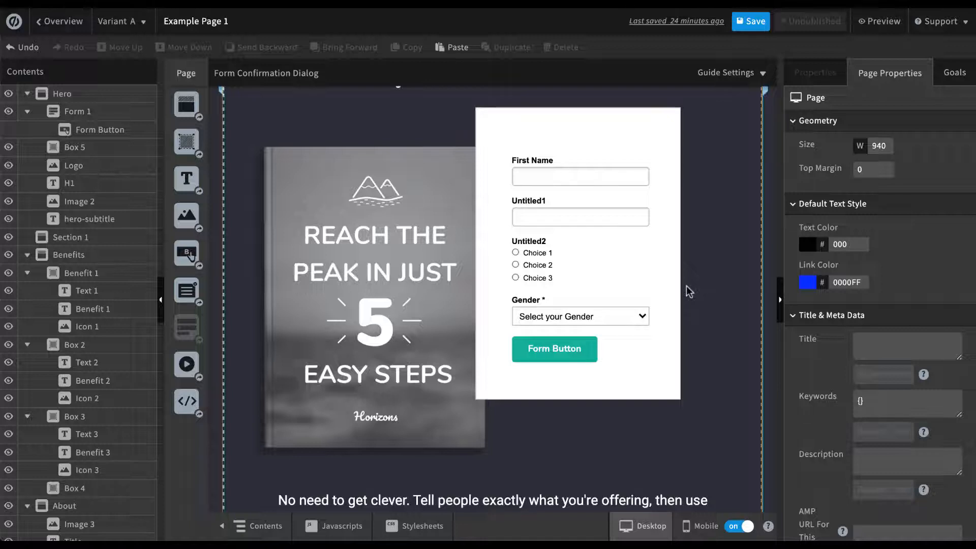
click(368, 279)
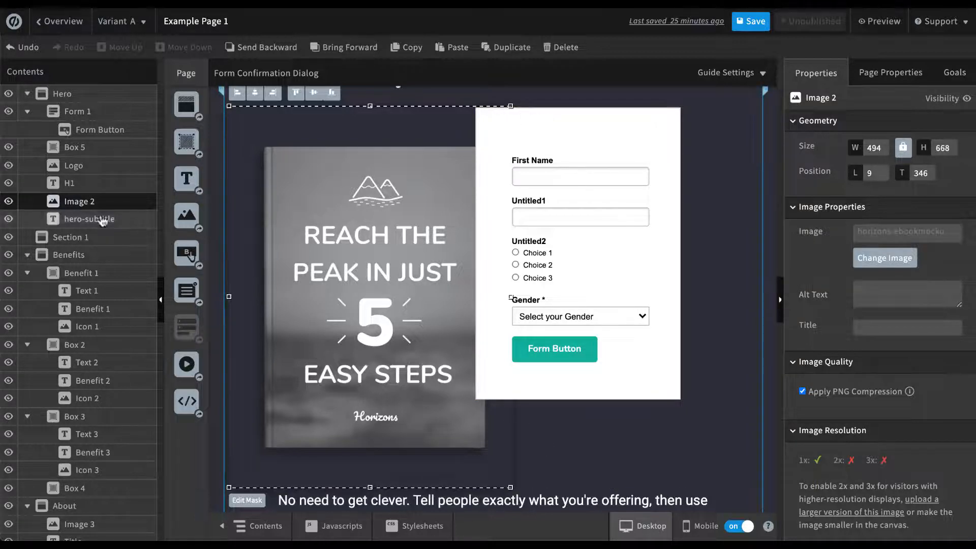
click(9, 201)
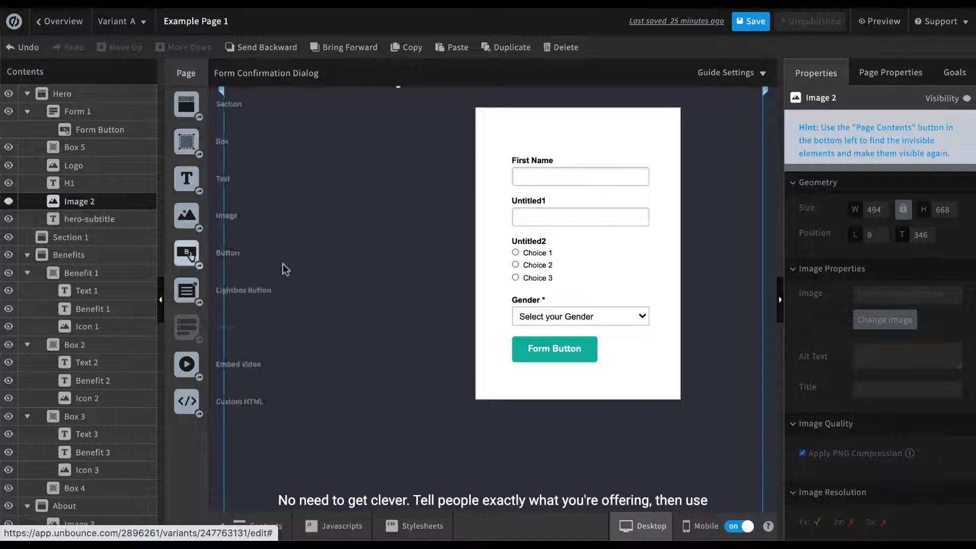
- Return to the mobile view, hide the hero section's logo and show it again
click(707, 526)
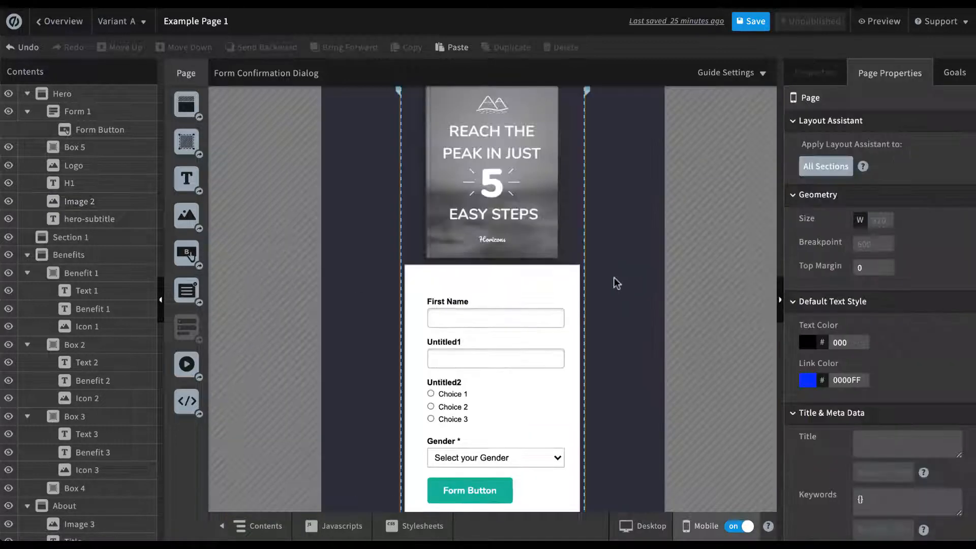
scroll(616, 282, up, 5)
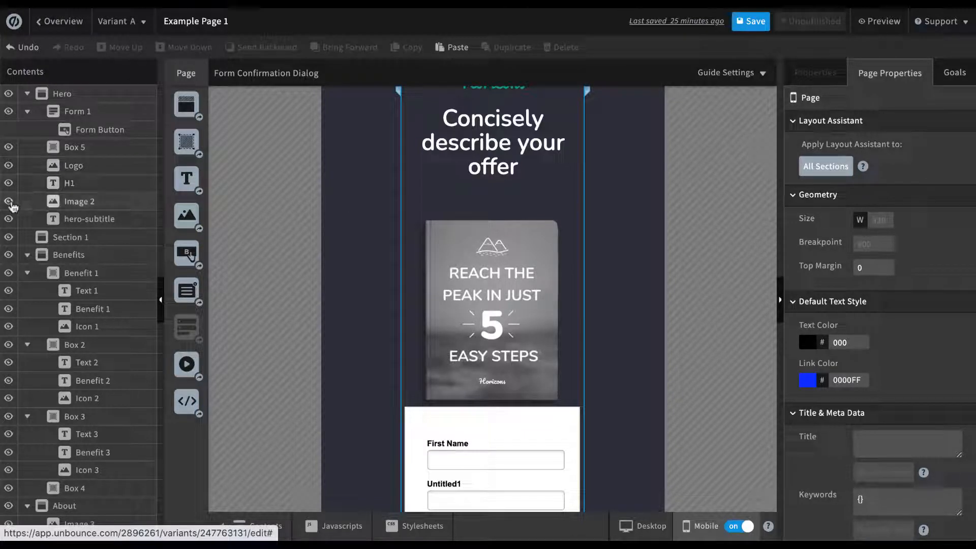
click(9, 168)
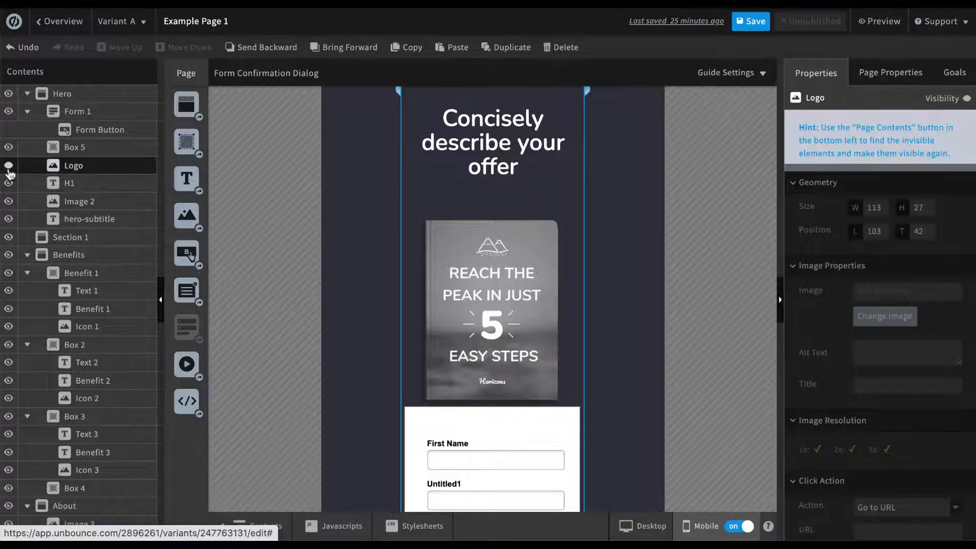
click(9, 172)
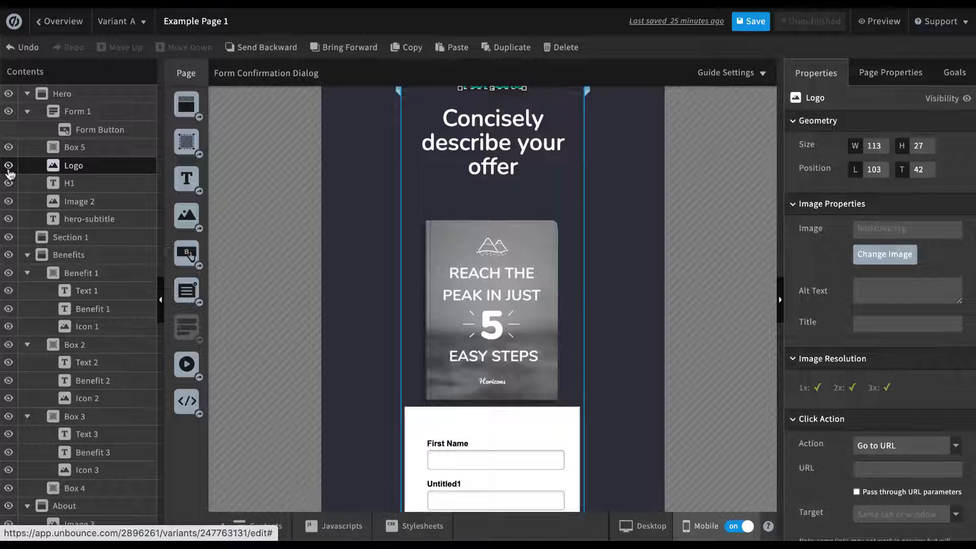
- Review the page properties, including text style, title and meta data, and toggle the option to hide the page from search engines
click(330, 218)
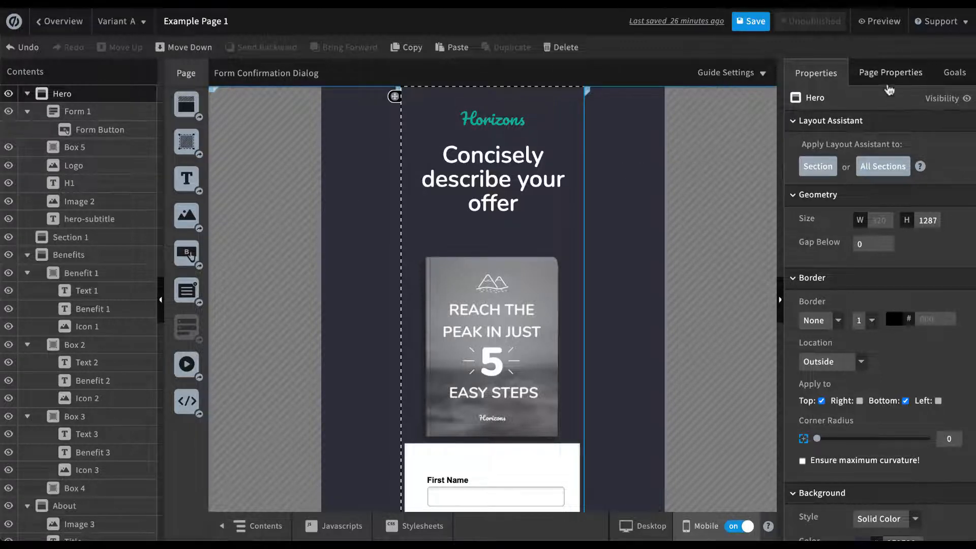
click(889, 89)
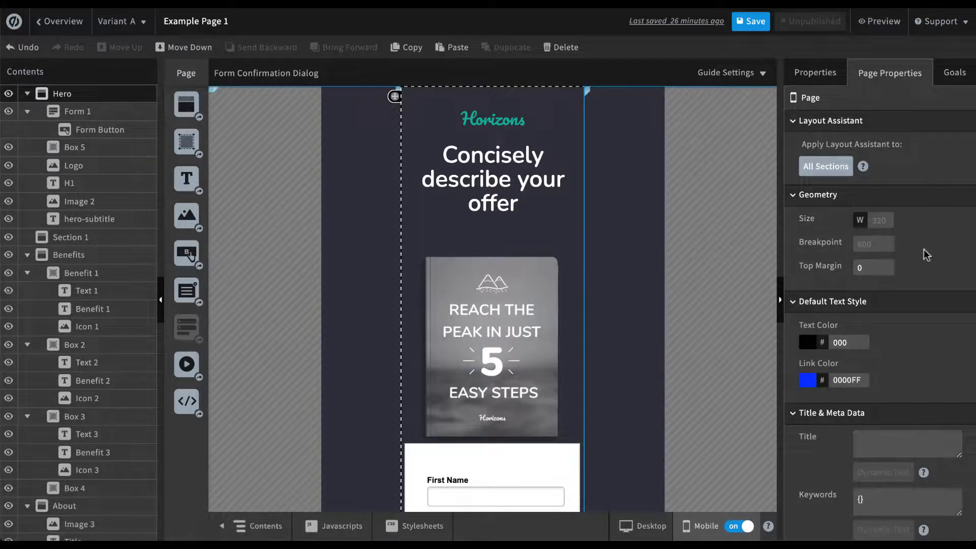
scroll(926, 255, down, 4)
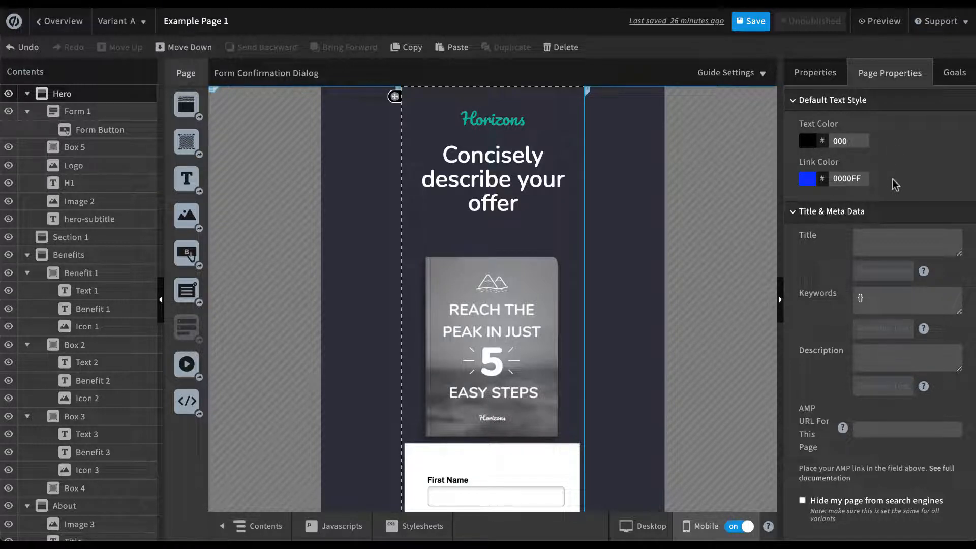
scroll(892, 179, down, 1)
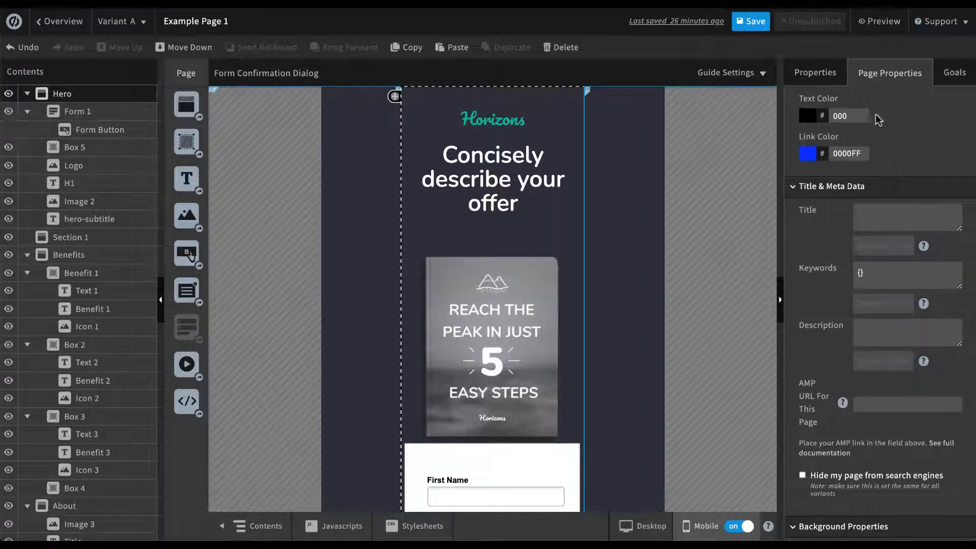
scroll(828, 222, down, 3)
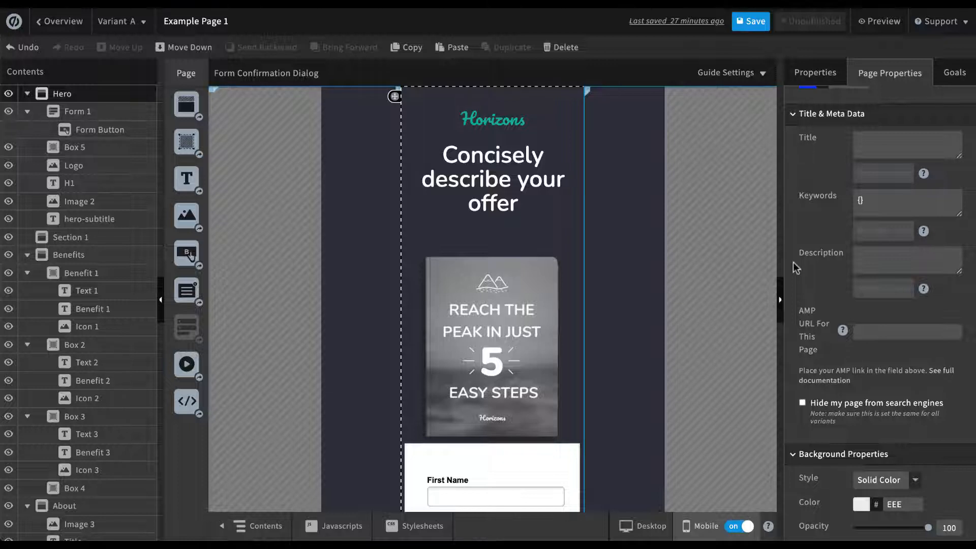
click(802, 404)
- Review the page's conversion goals and save the page
click(953, 82)
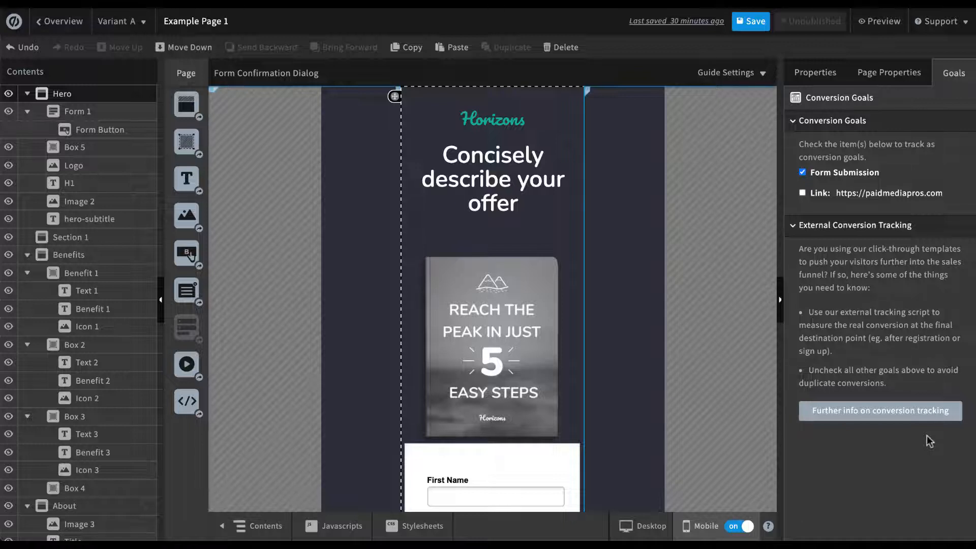
click(753, 25)
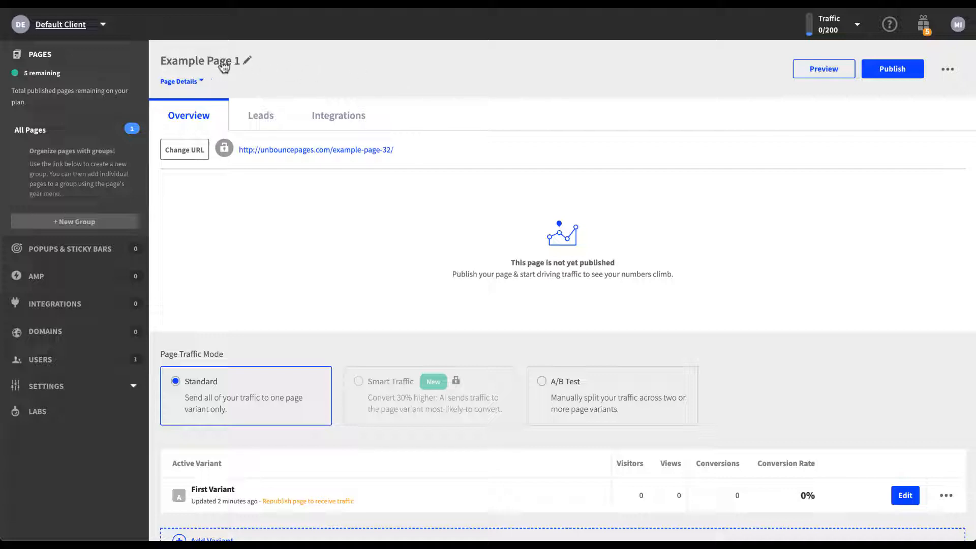
- Open the page name for editing without changing it, and review the publishing summary without publishing the page
click(247, 62)
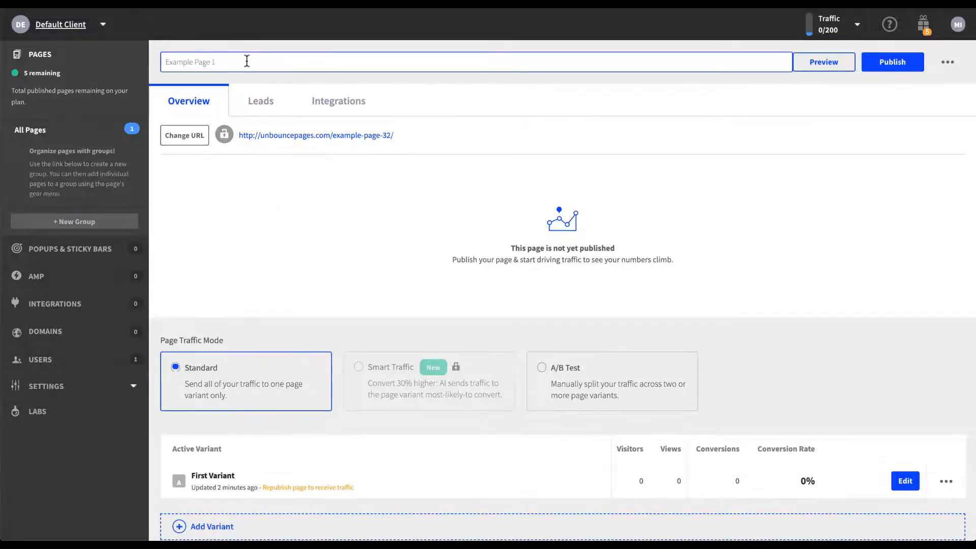
click(490, 95)
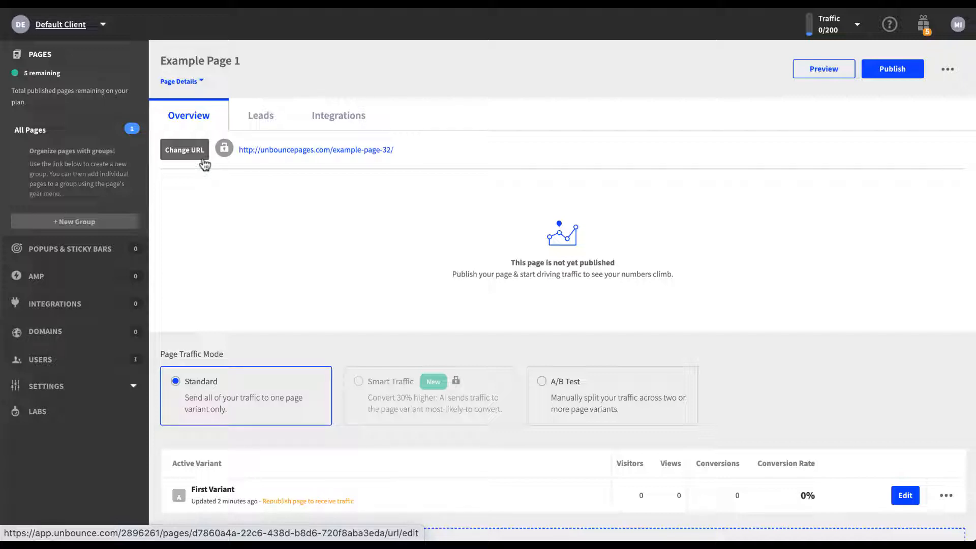
click(904, 74)
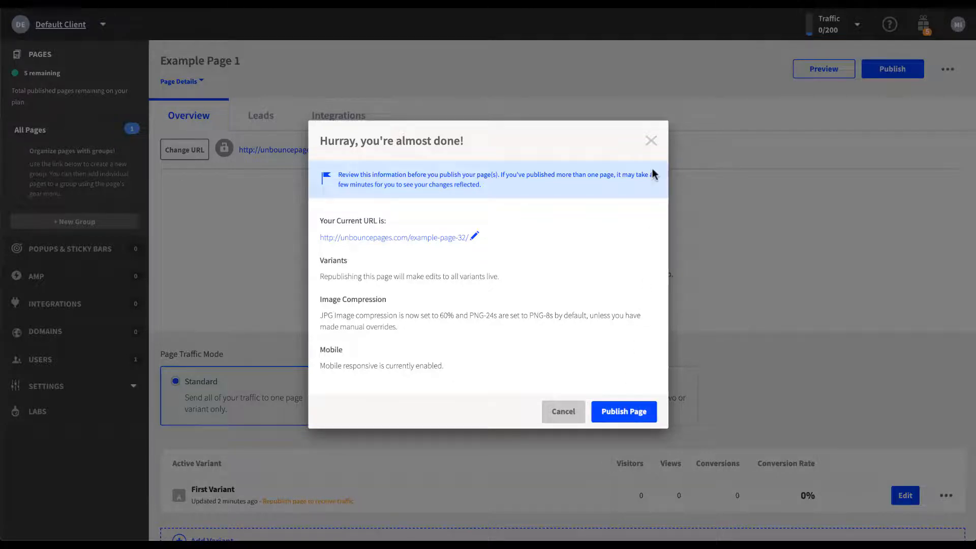
click(651, 141)
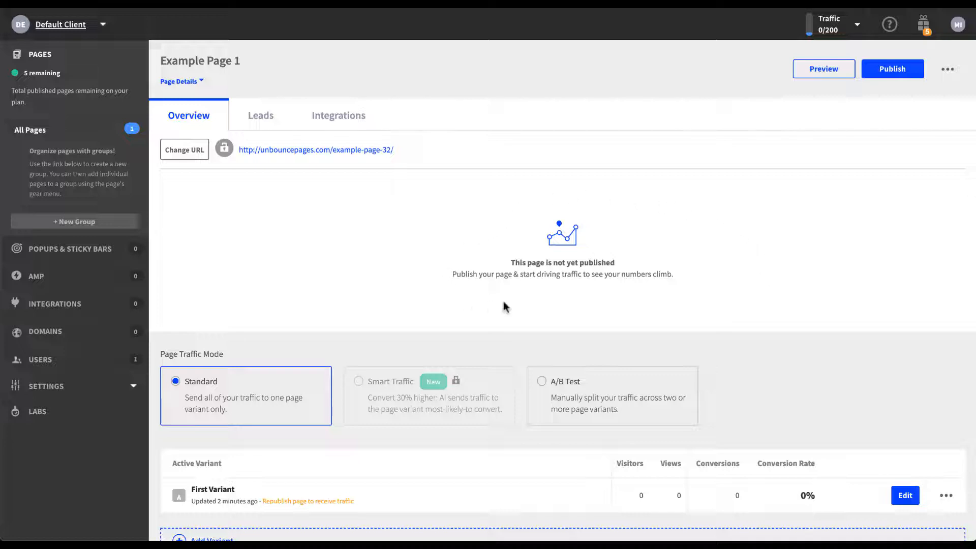
- Duplicate First Variant and set the page traffic mode to A/B Test
scroll(758, 258, down, 2)
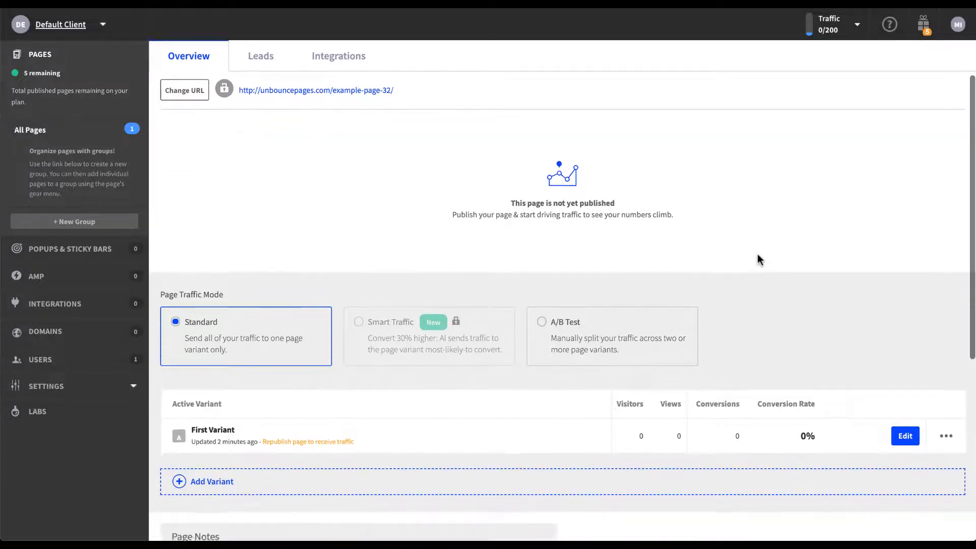
scroll(759, 258, down, 4)
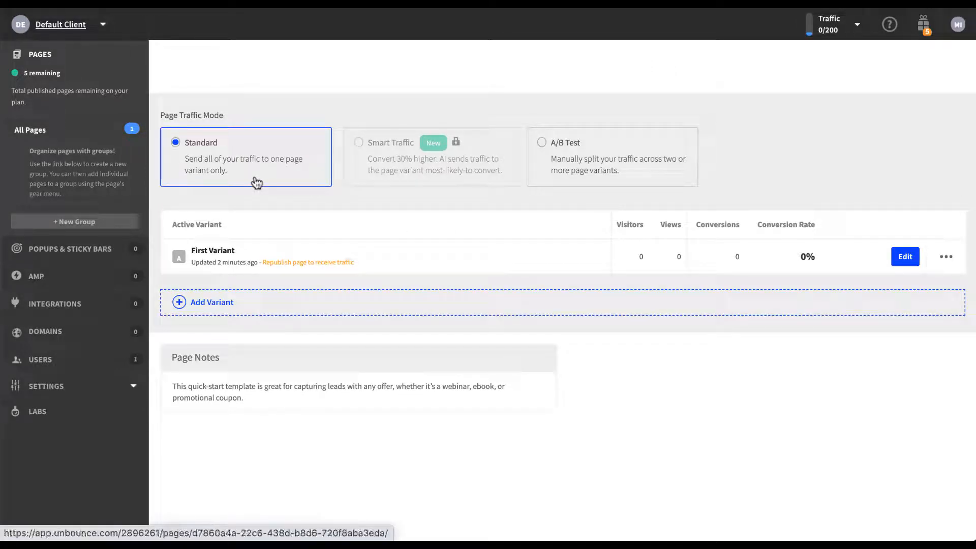
mouse_move(364, 192)
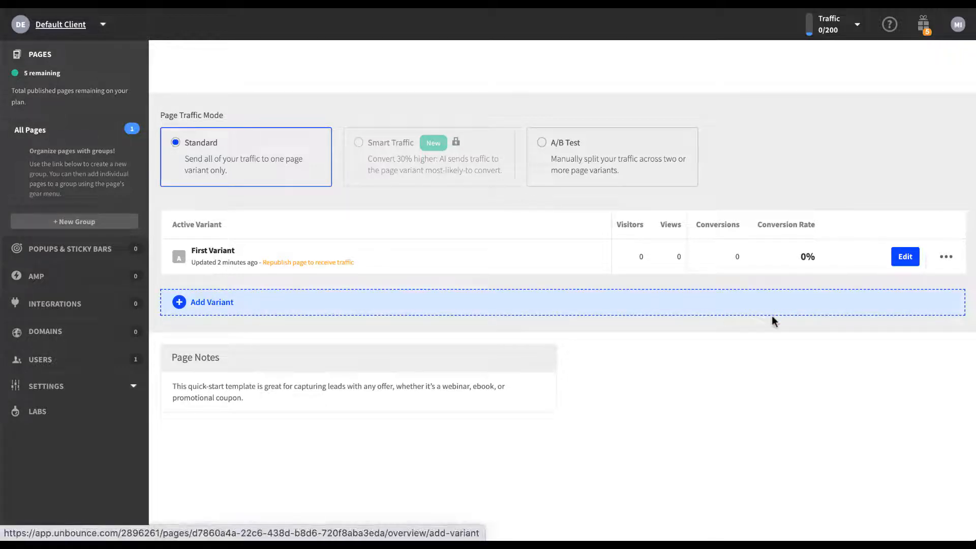
click(949, 259)
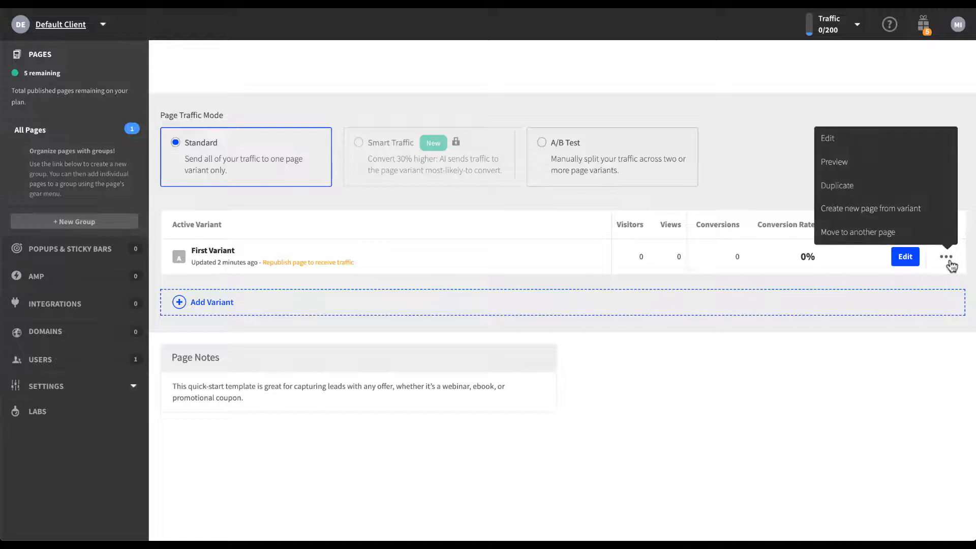
click(862, 186)
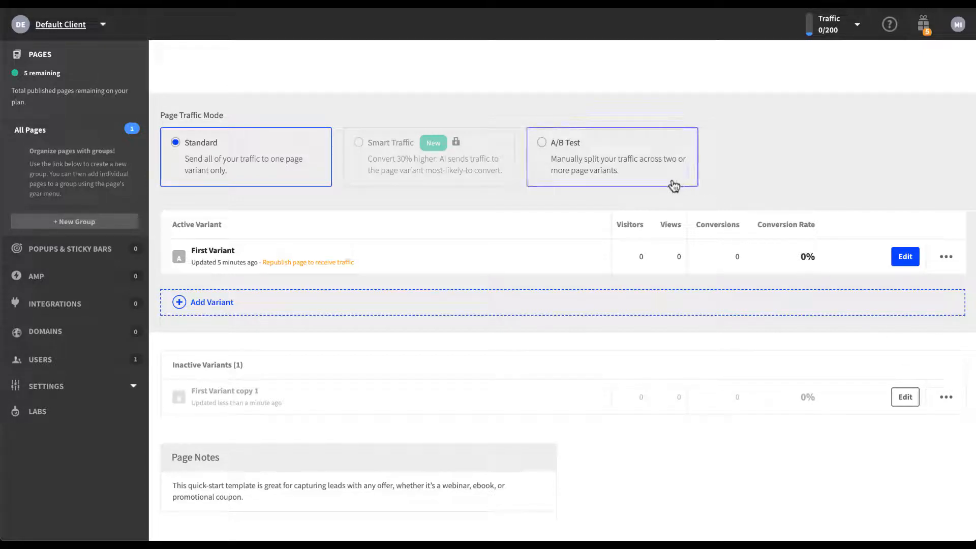
click(674, 186)
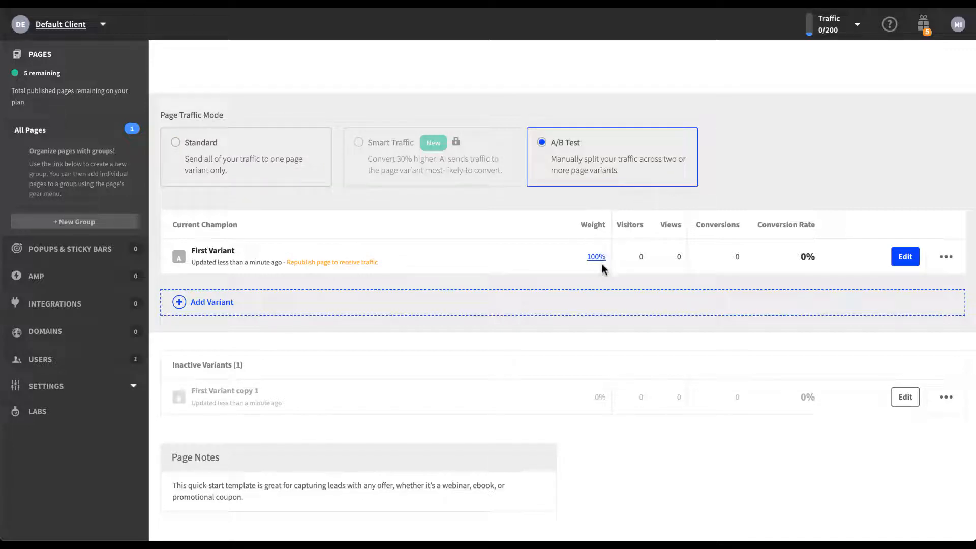
- Add First Variant copy 1 to the test and set the weights of both variants to 50%
click(947, 398)
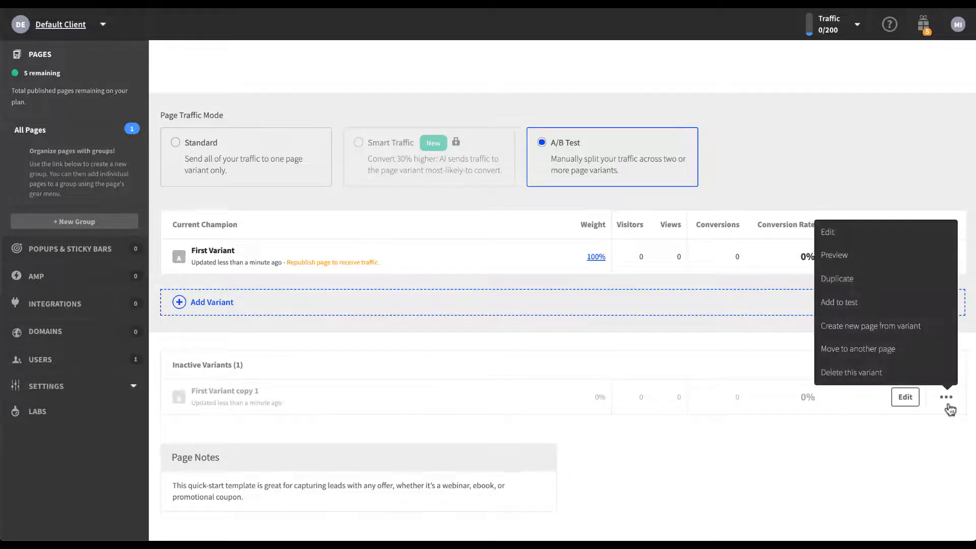
click(868, 302)
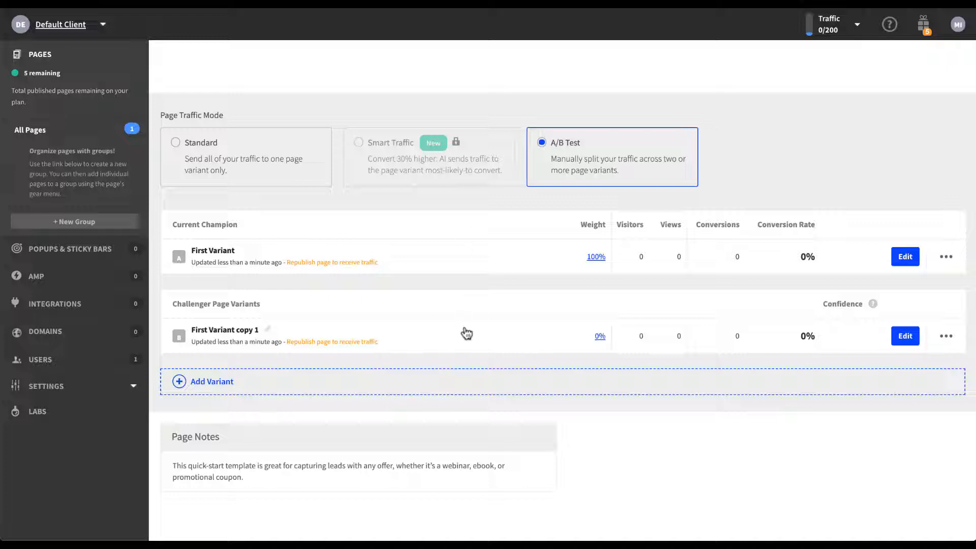
click(600, 337)
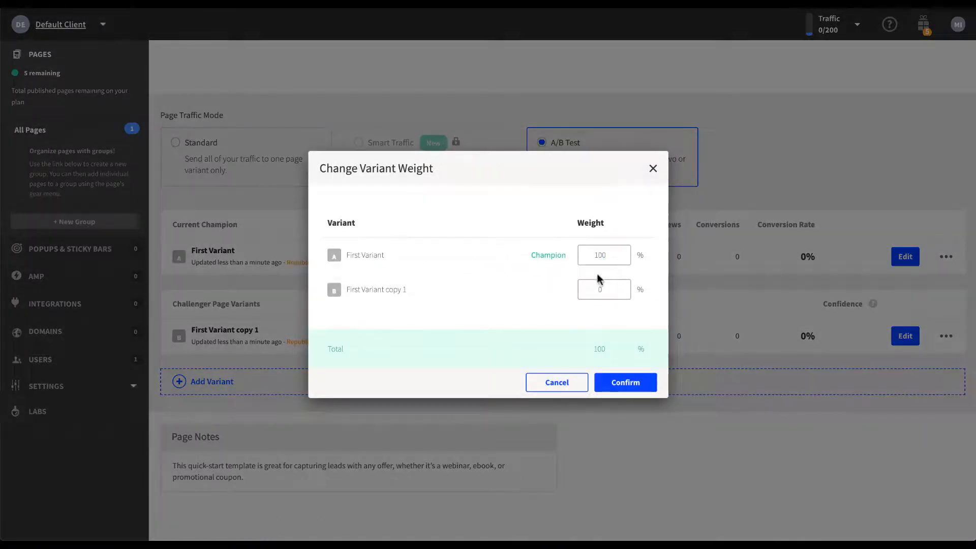
double_click(598, 256)
text(50)
click(594, 289)
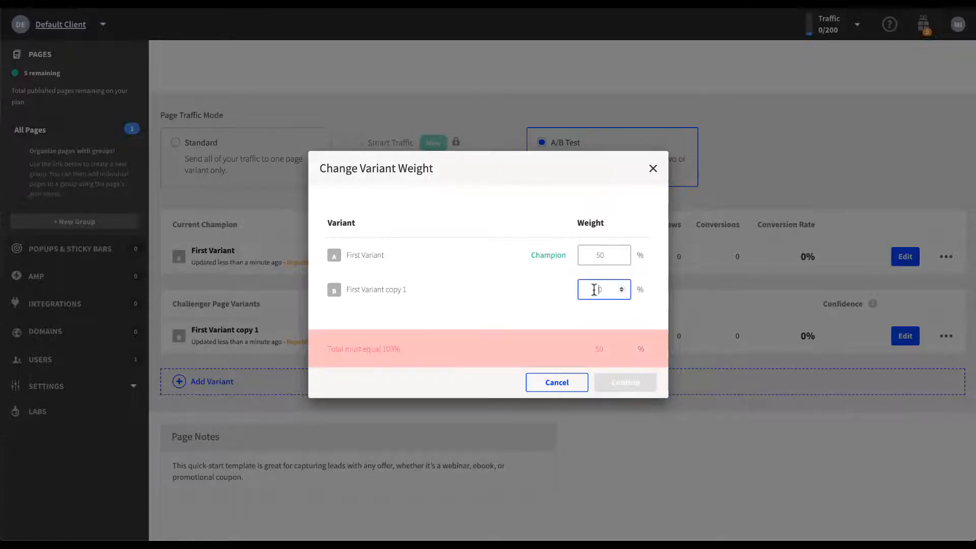
text(5)
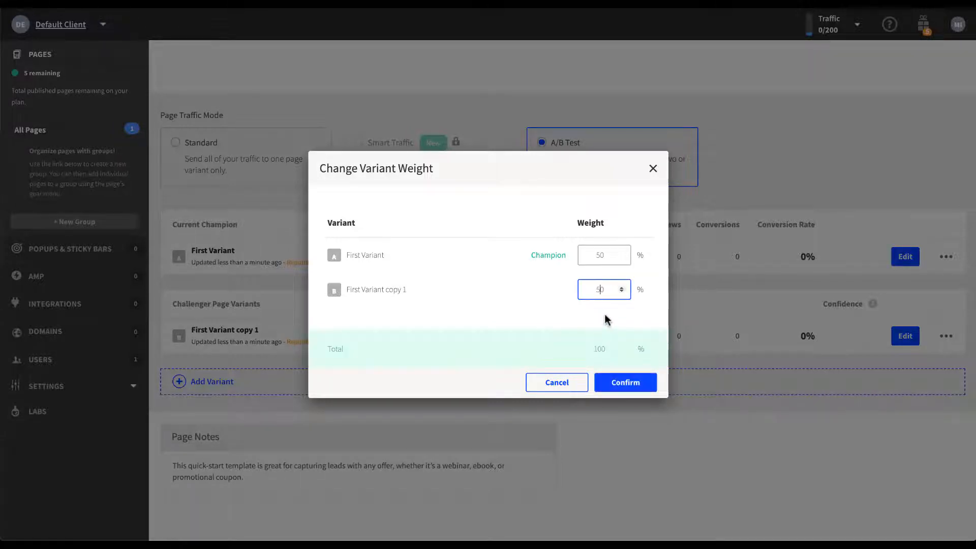
click(623, 387)
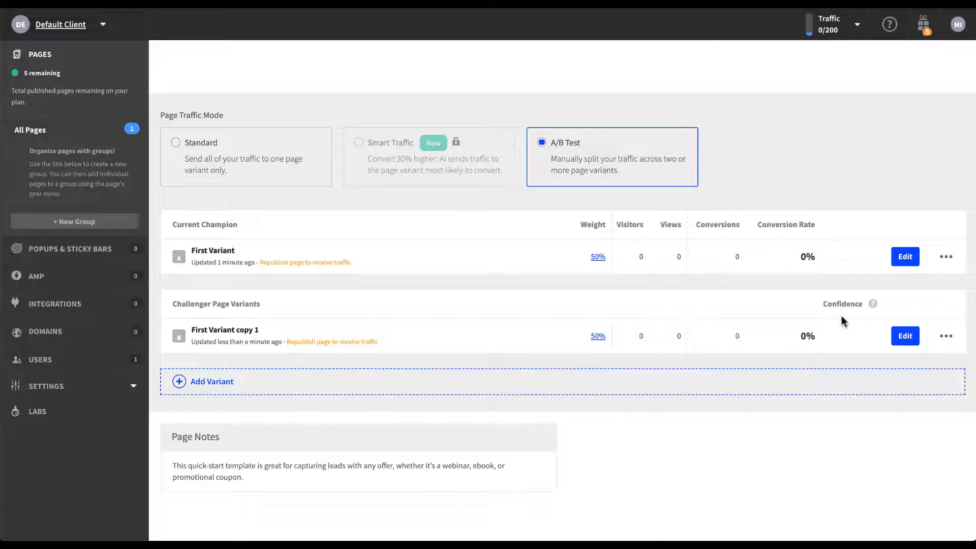
- Duplicate First Variant copy 1 and set the weights of both challenger variants to 25%
mouse_move(872, 307)
click(946, 336)
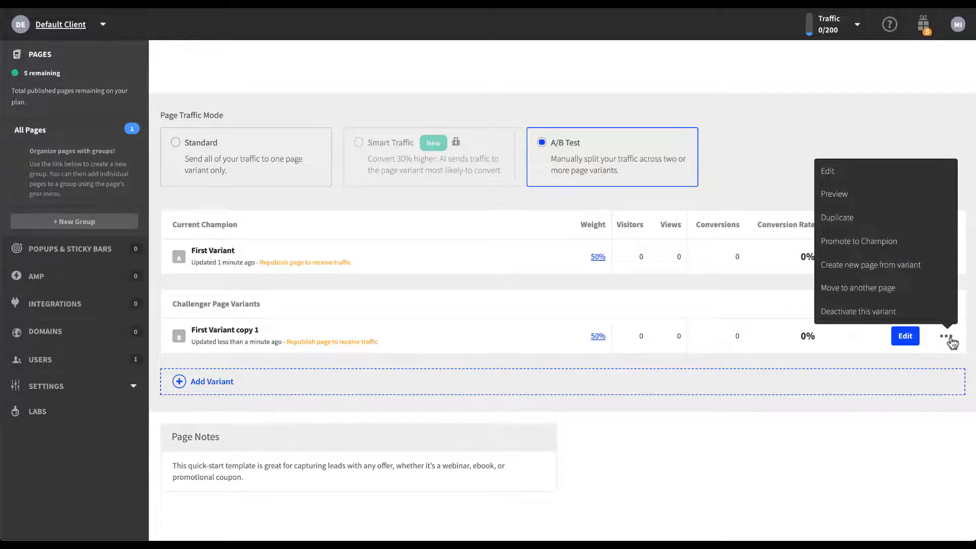
click(883, 222)
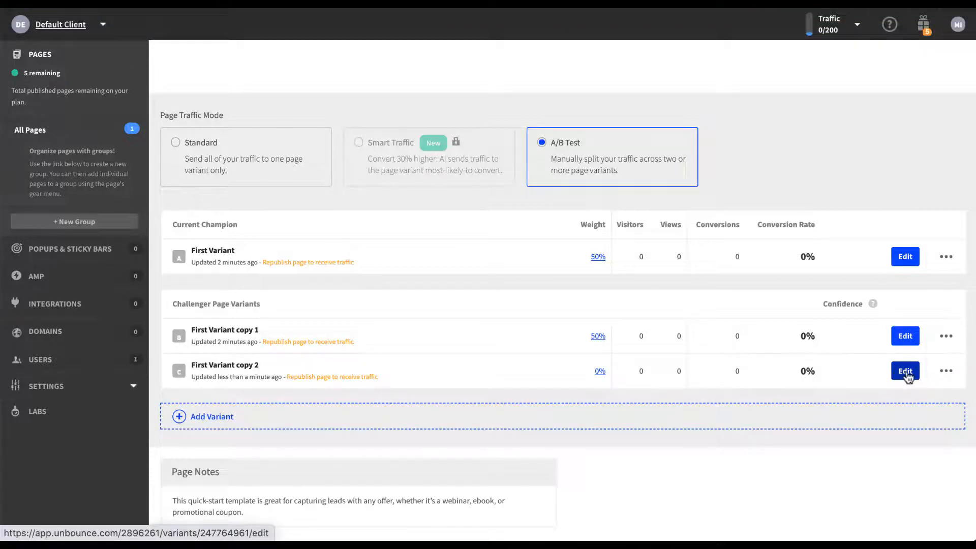
click(598, 336)
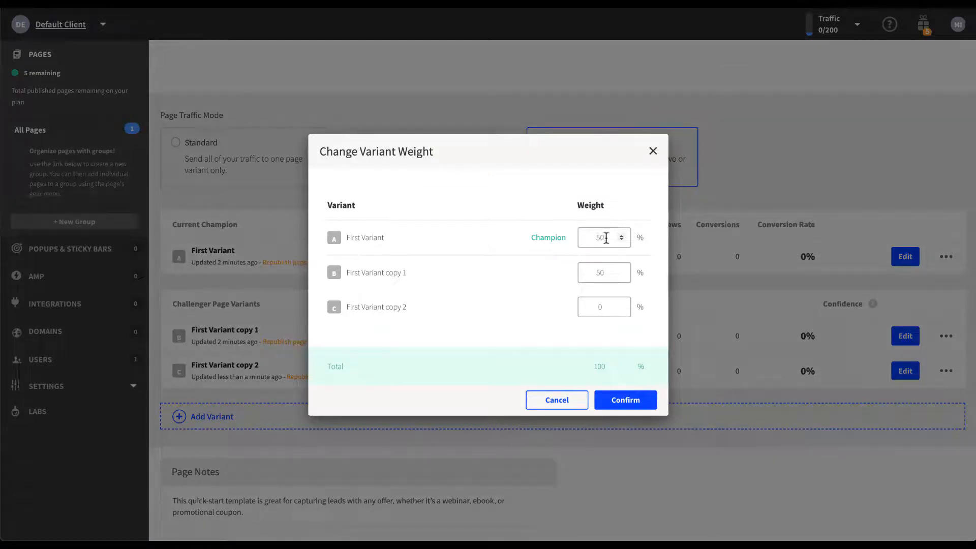
double_click(601, 275)
text(25)
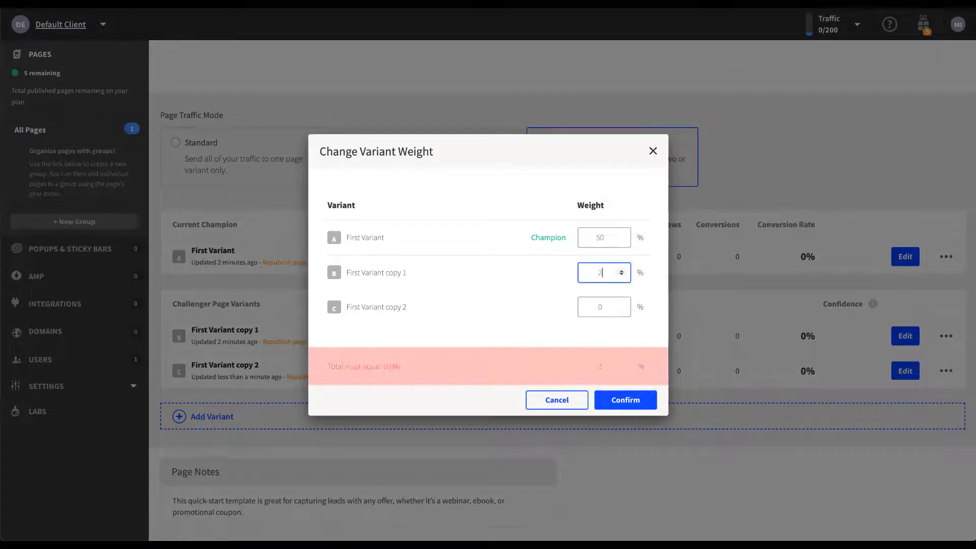
click(600, 305)
text(25)
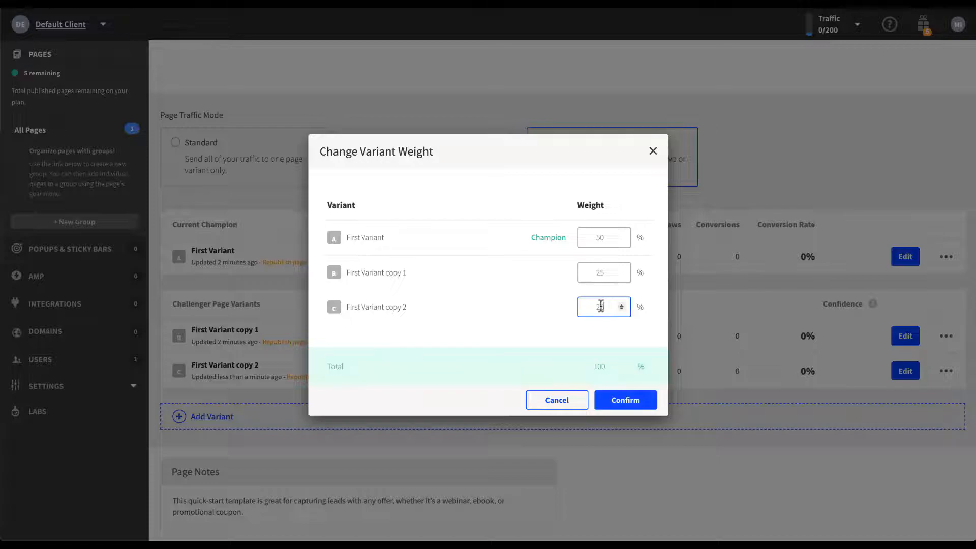
click(613, 397)
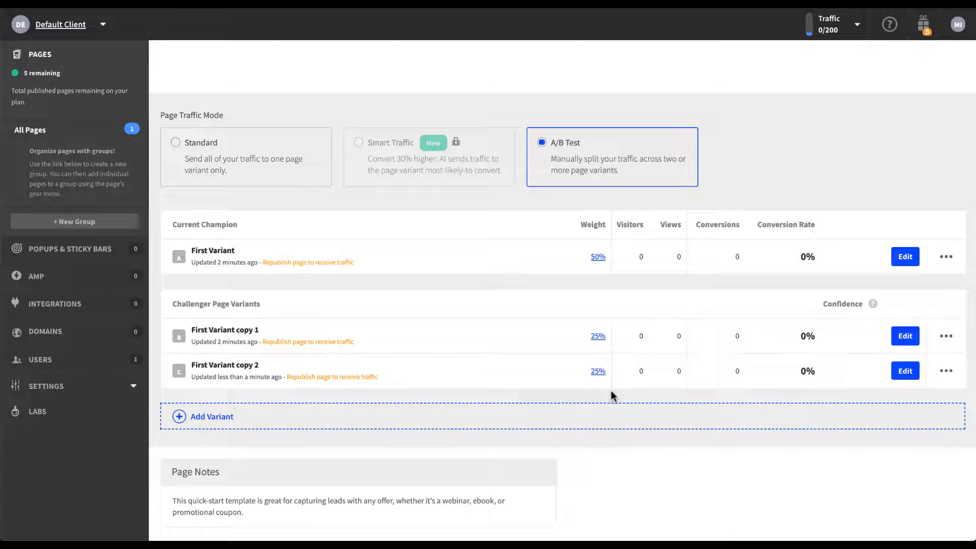
- Deactivate the First Variant copy 2 challenger and check the remaining variants' weights
scroll(612, 393, up, 4)
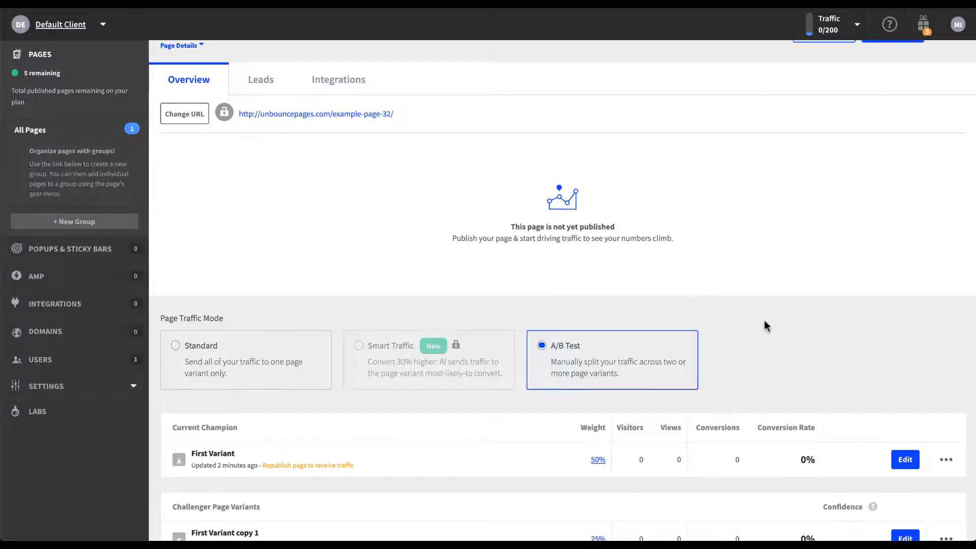
scroll(765, 325, down, 3)
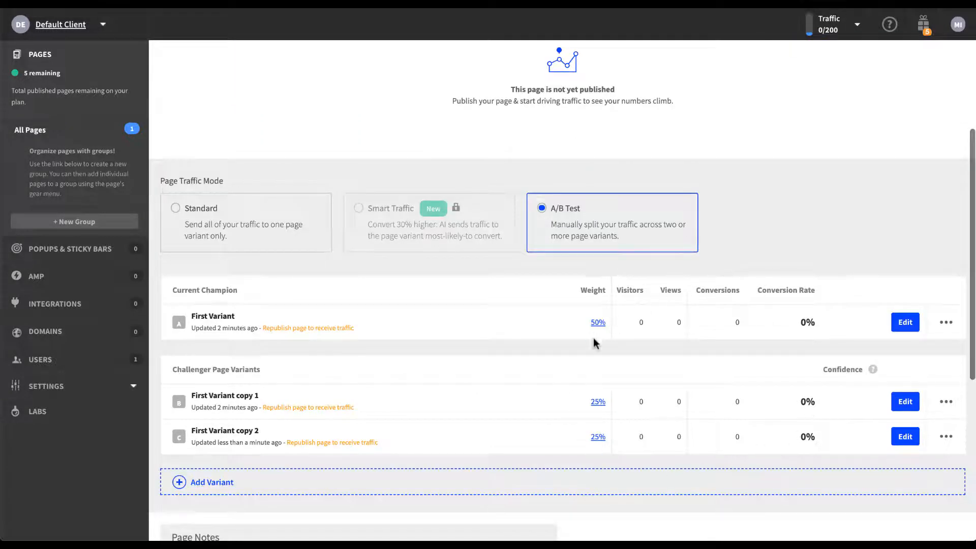
click(947, 438)
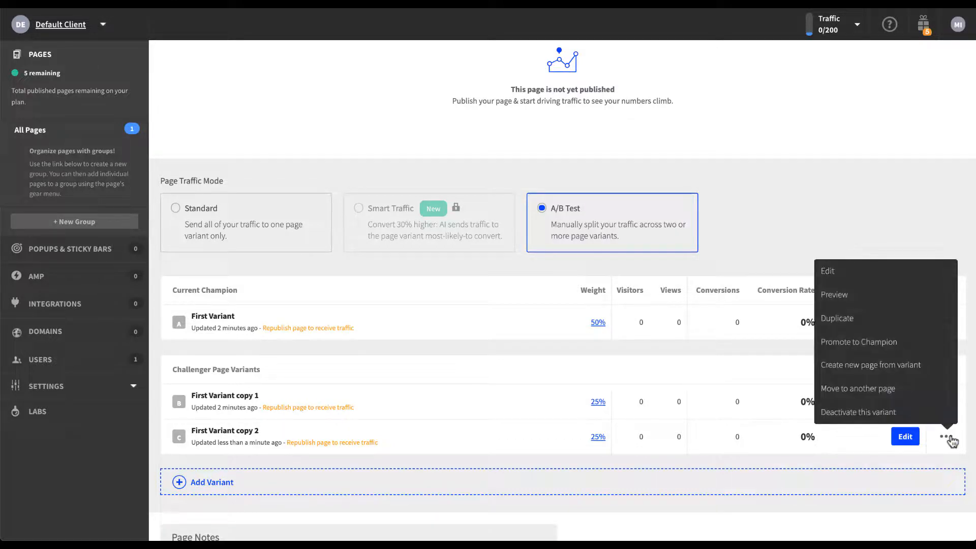
click(898, 411)
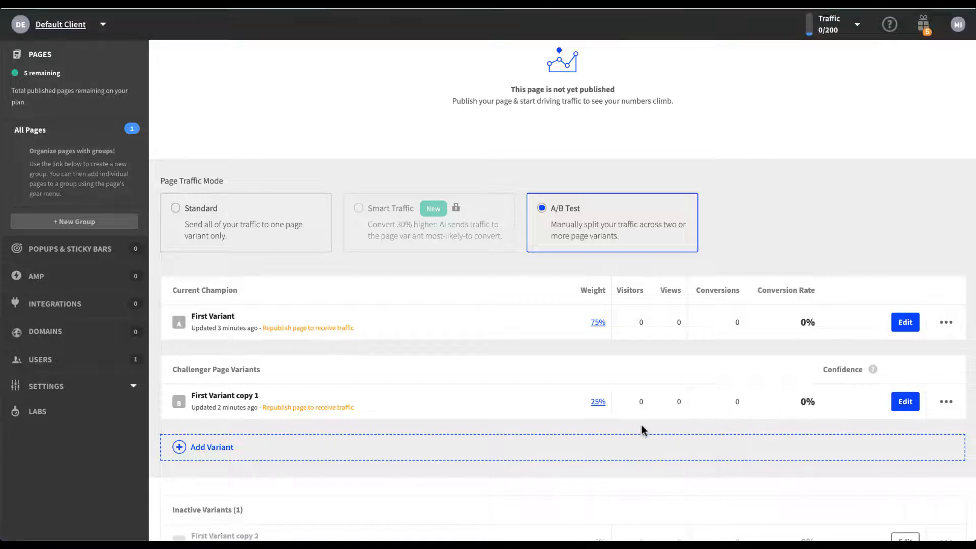
scroll(641, 425, down, 2)
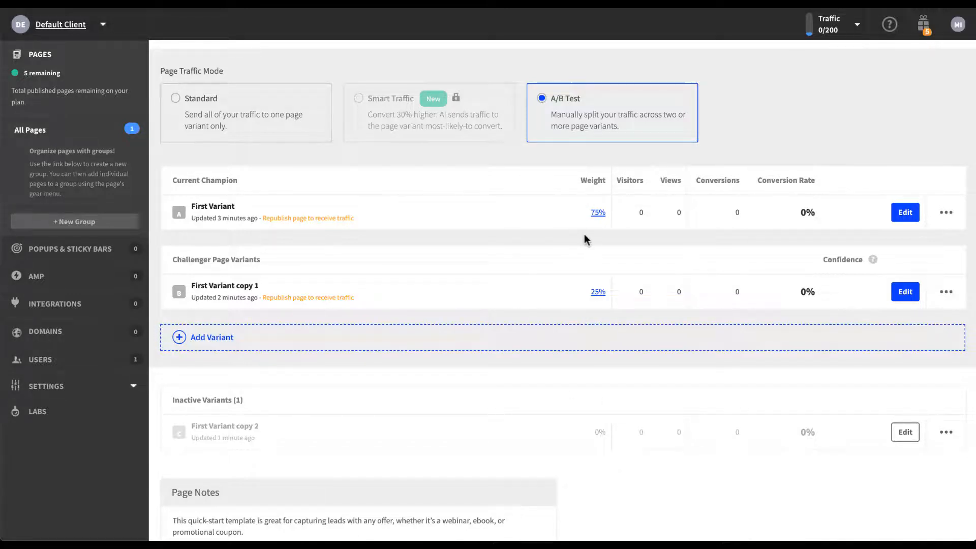
- Review the page's leads and its native, Zapier and webhook integration options
scroll(584, 241, up, 5)
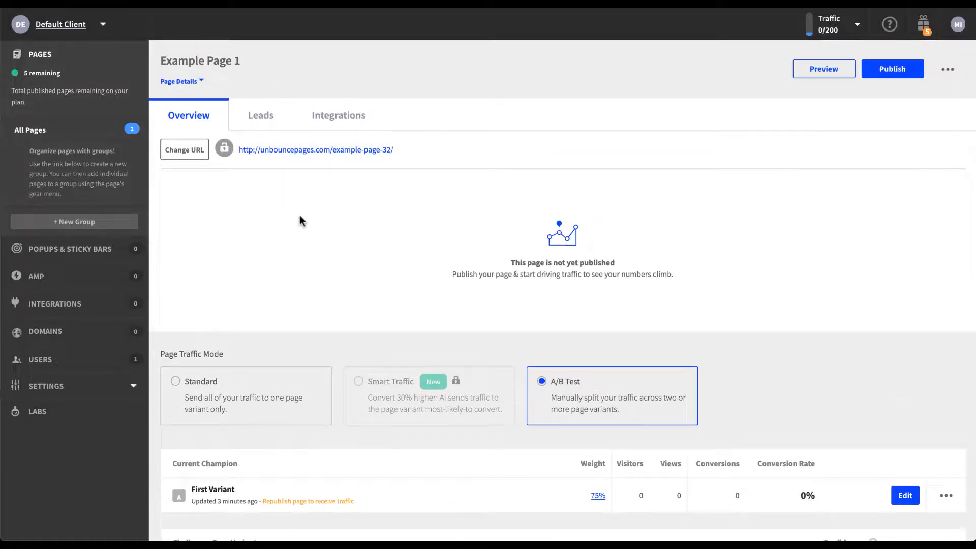
click(264, 125)
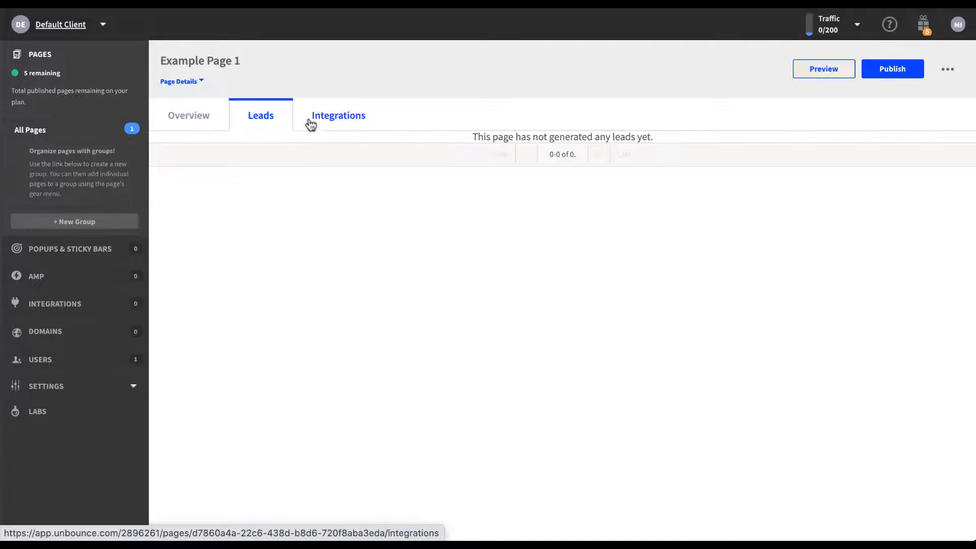
click(327, 123)
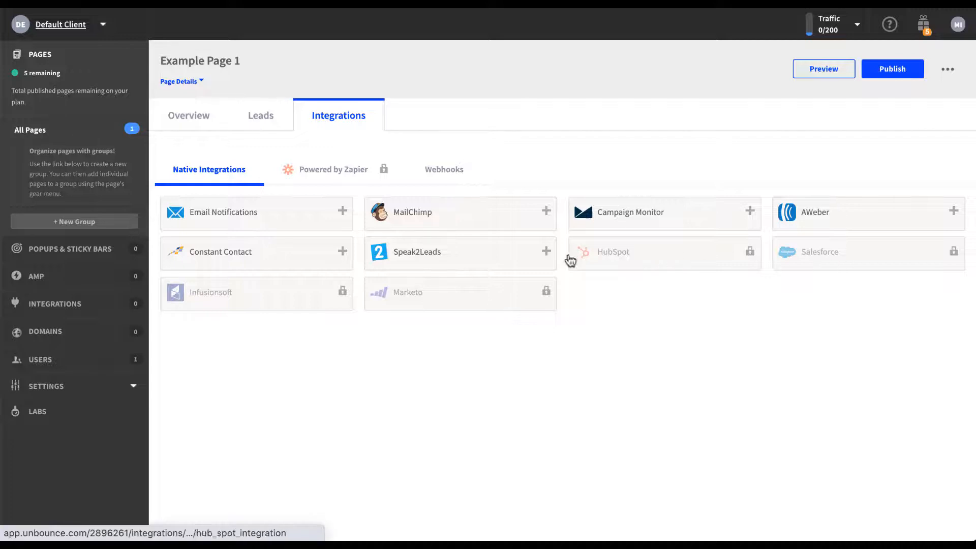
click(338, 177)
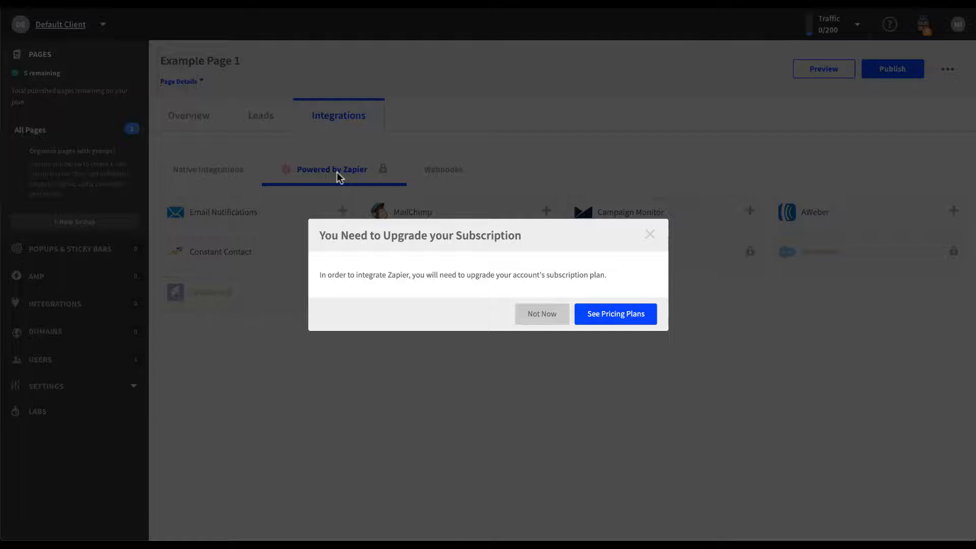
click(649, 233)
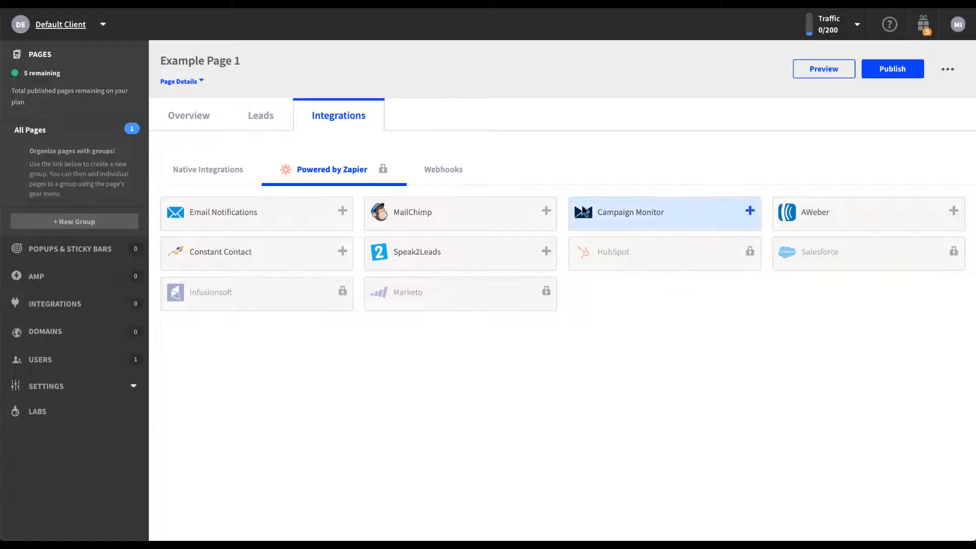
click(464, 175)
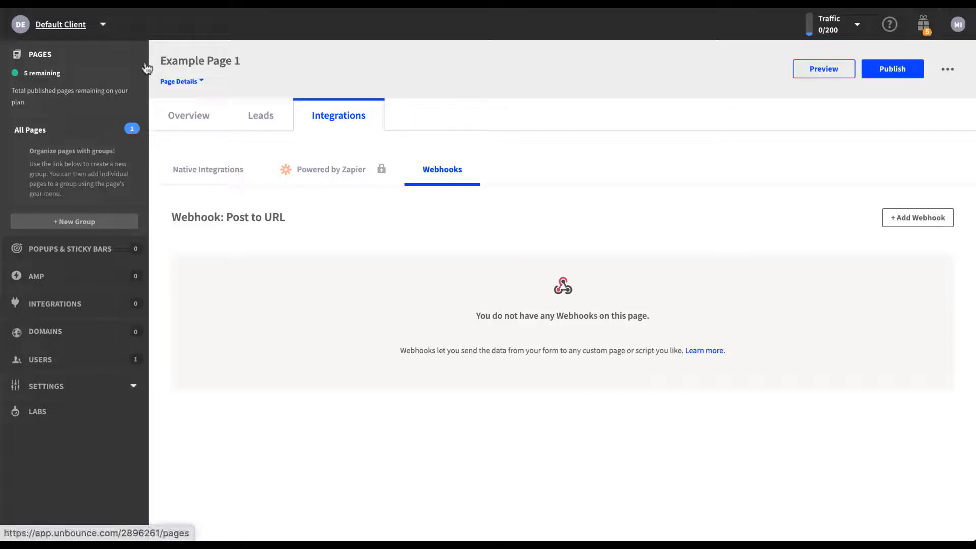
- Create a new page group named Paid Media Pros from the pages overview and open the group
click(46, 60)
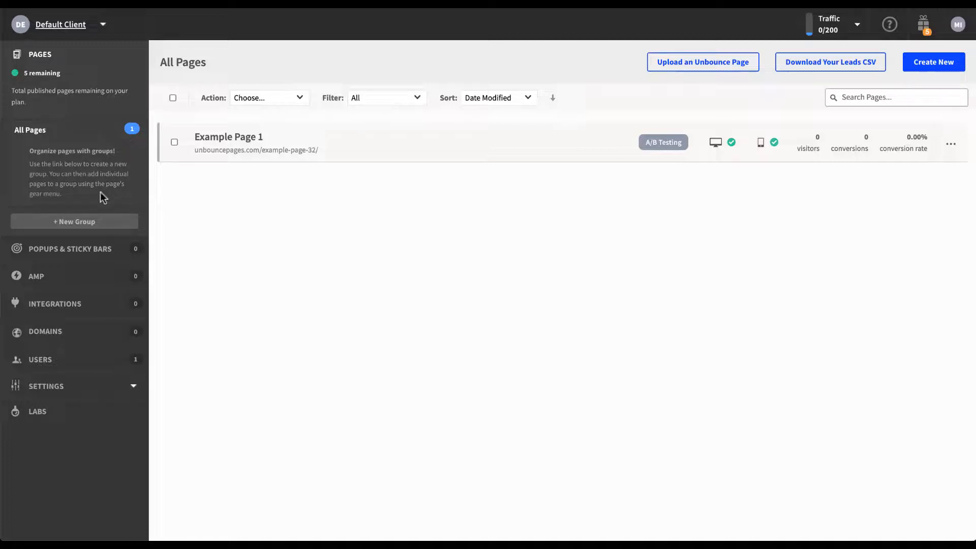
click(96, 223)
text(Paid Media Pros)
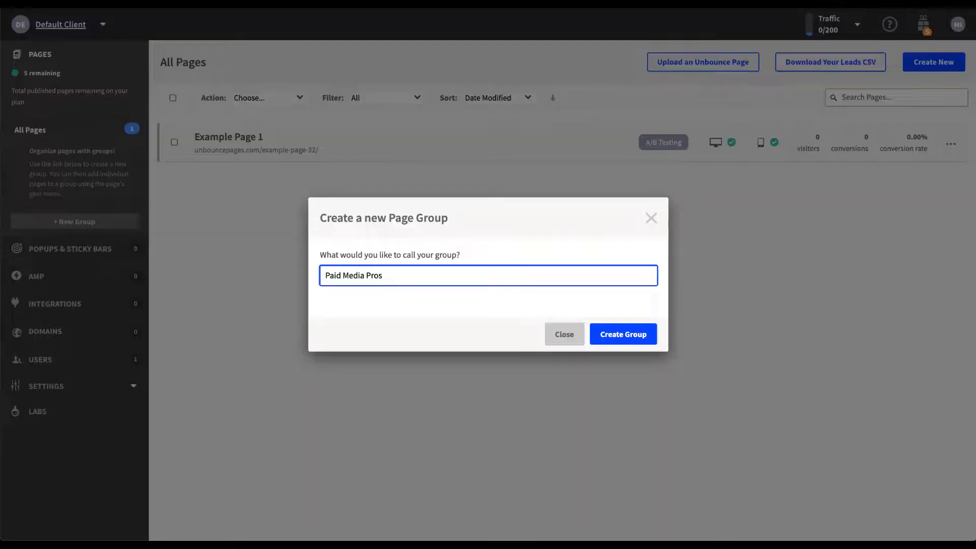
click(619, 343)
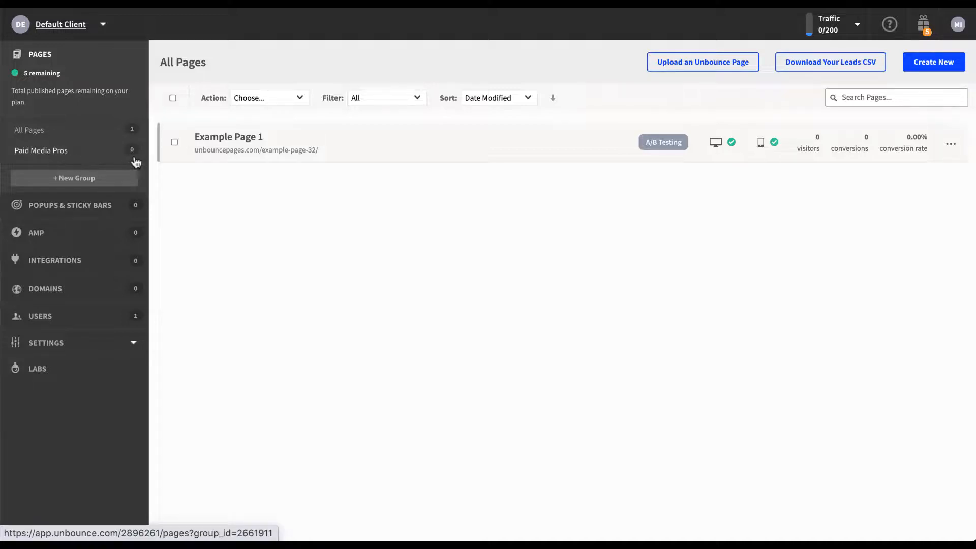
click(48, 155)
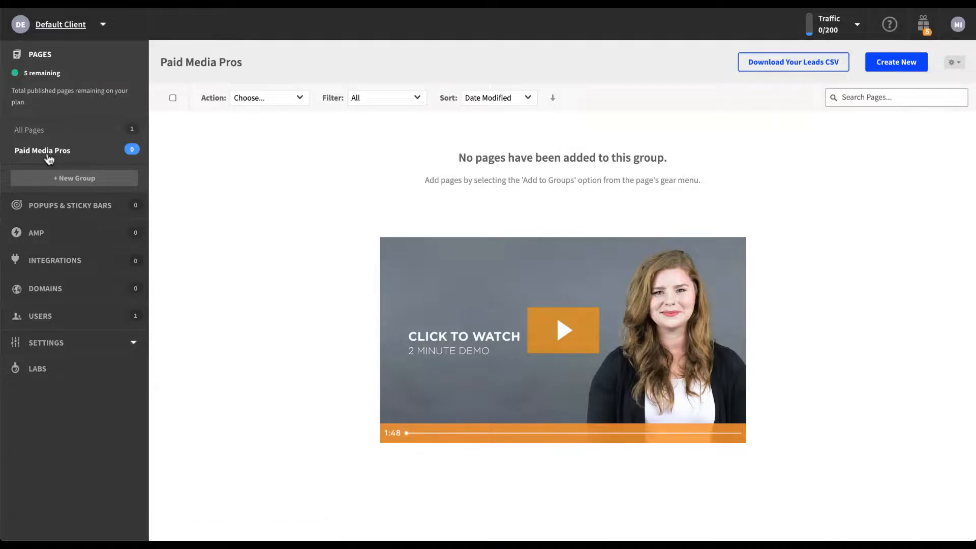
- Add Example Page 1 to the Paid Media Pros group and check the group's pages
click(38, 133)
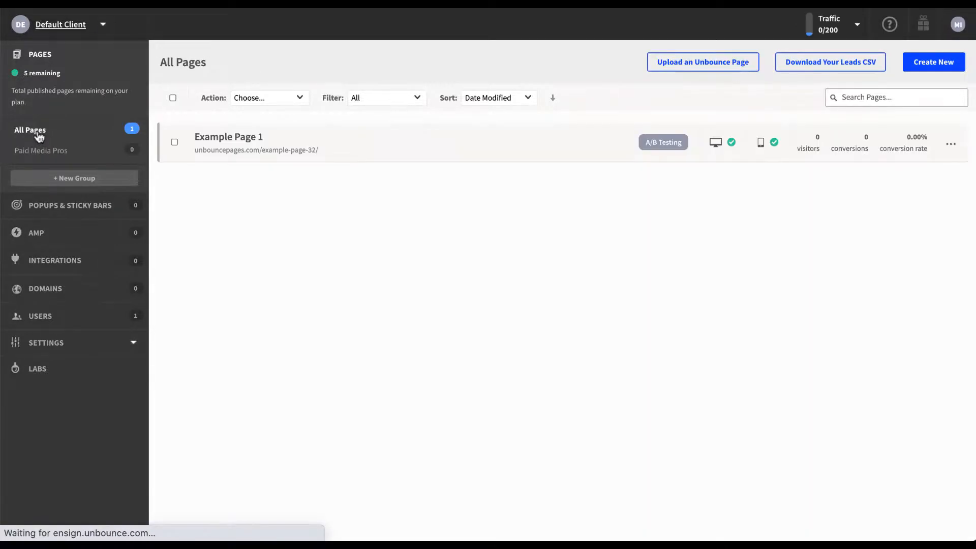
click(951, 147)
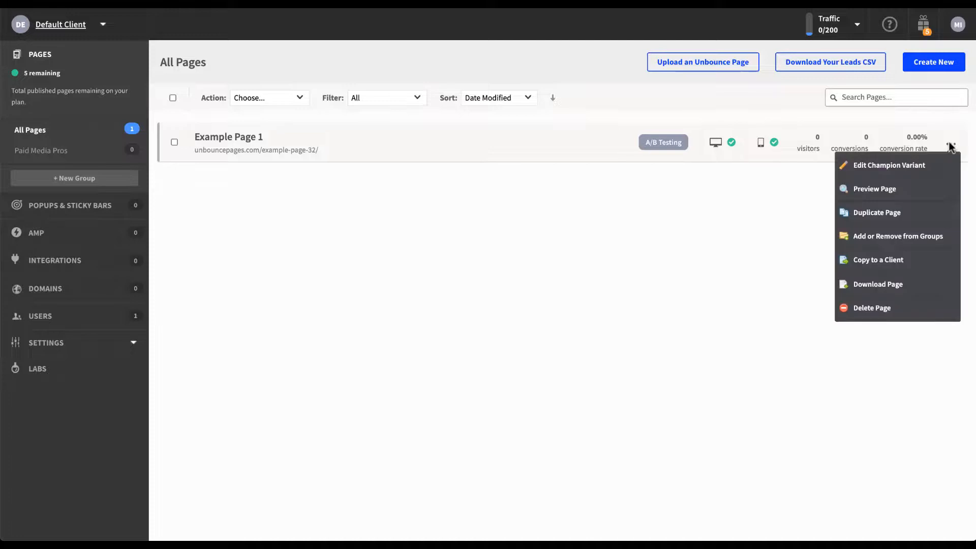
click(924, 240)
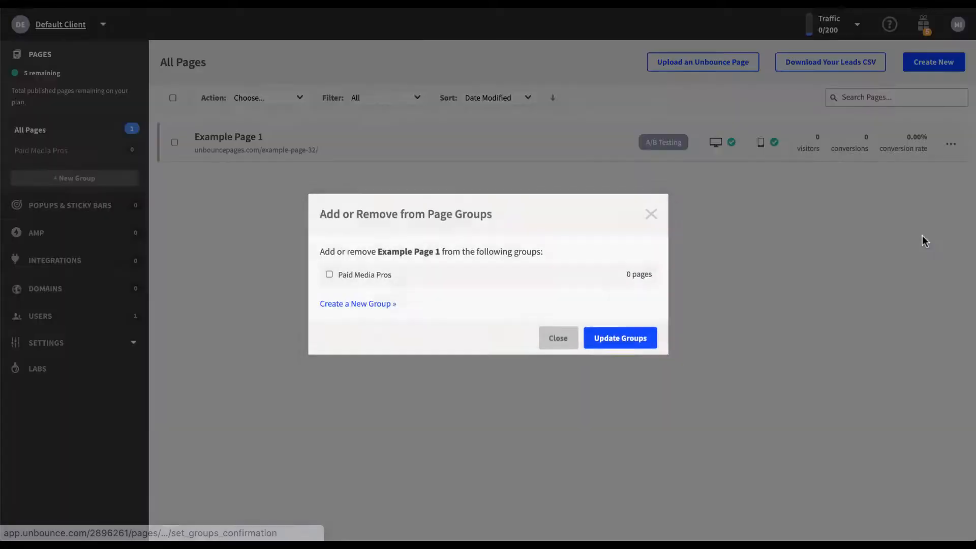
click(329, 275)
click(592, 340)
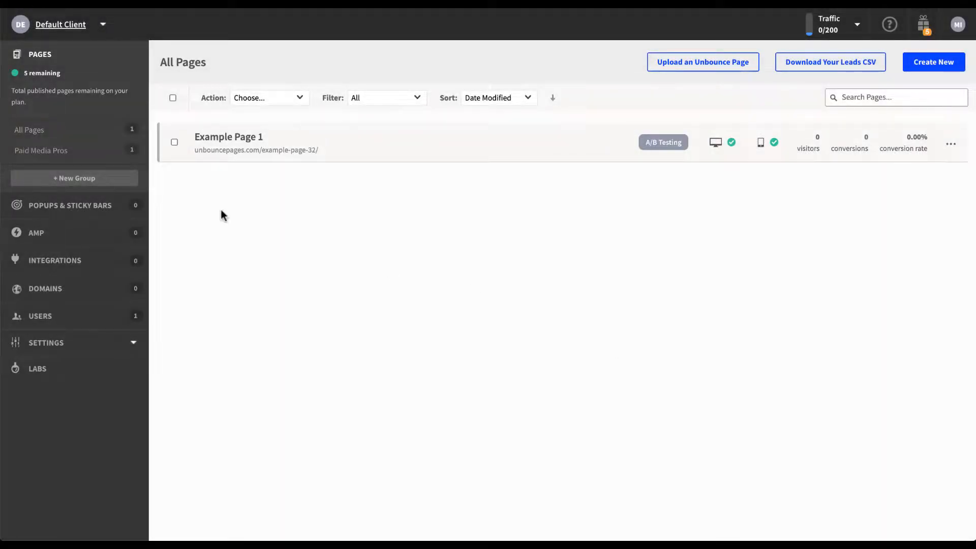
click(59, 158)
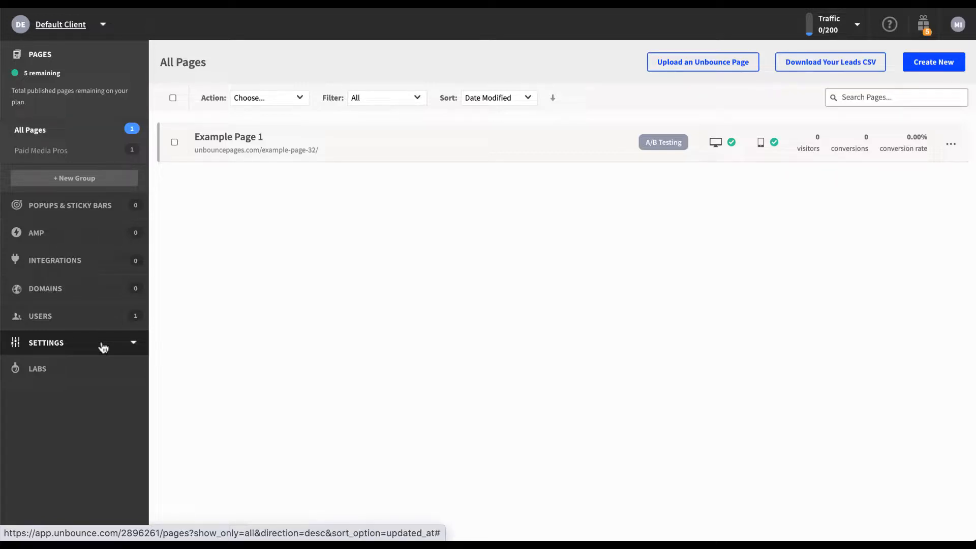
- Start adding a script in Script Manager and compare the Google Tag Manager and Custom Script options
click(104, 347)
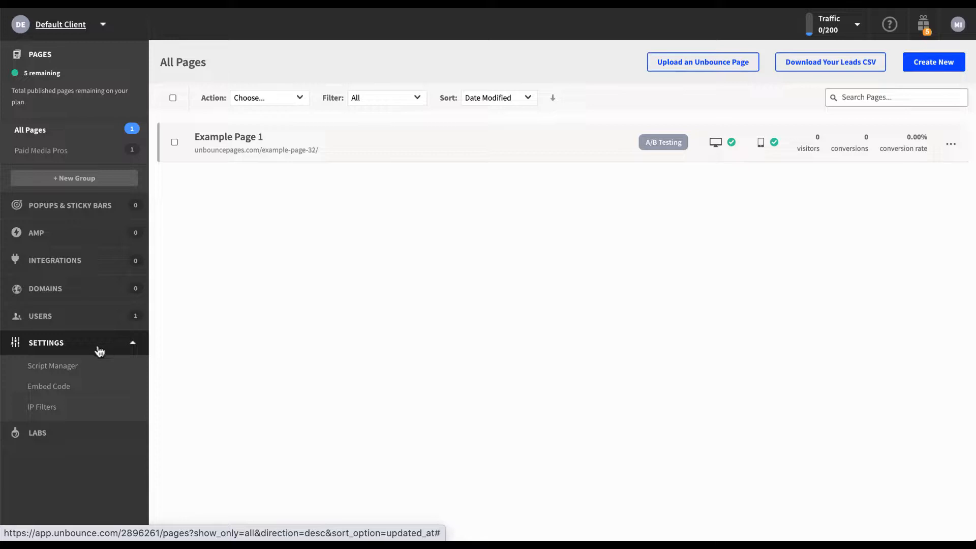
click(76, 373)
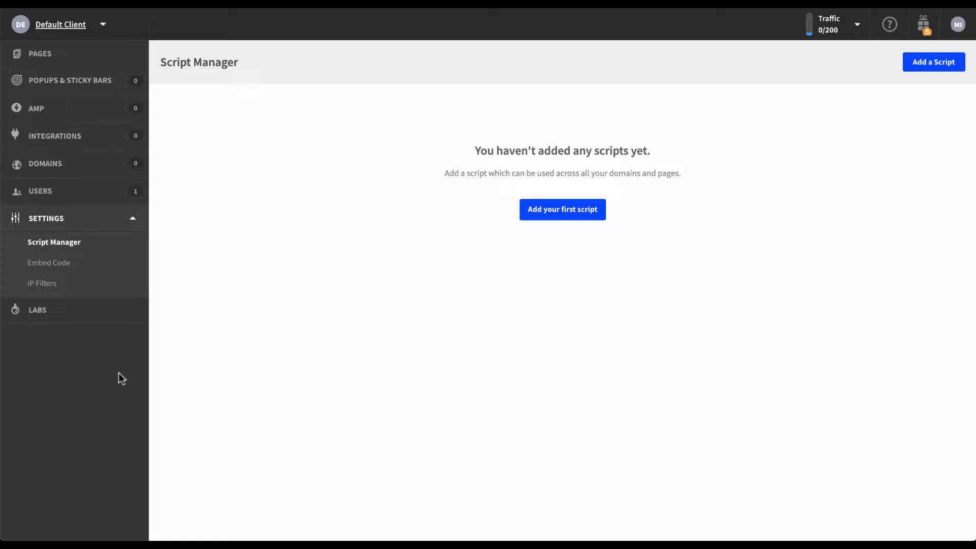
click(576, 205)
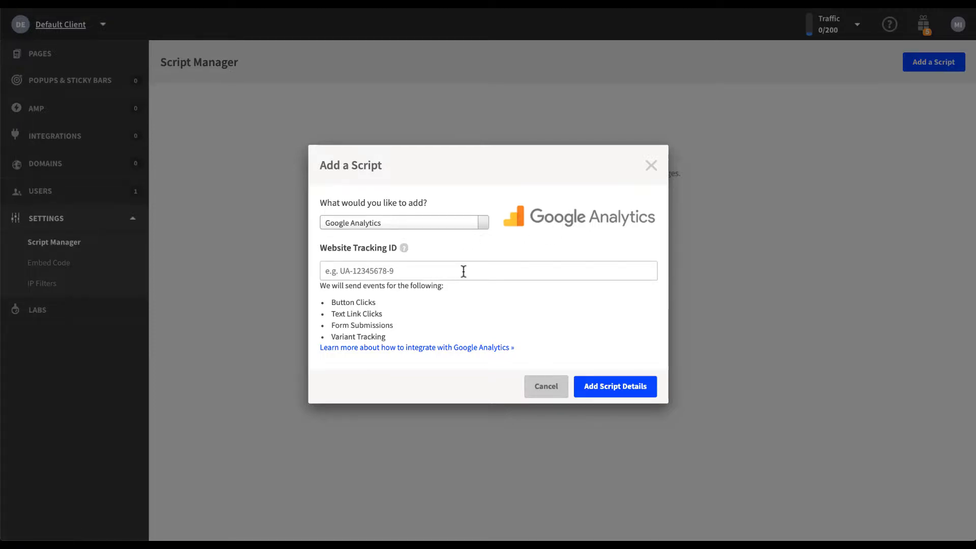
click(486, 221)
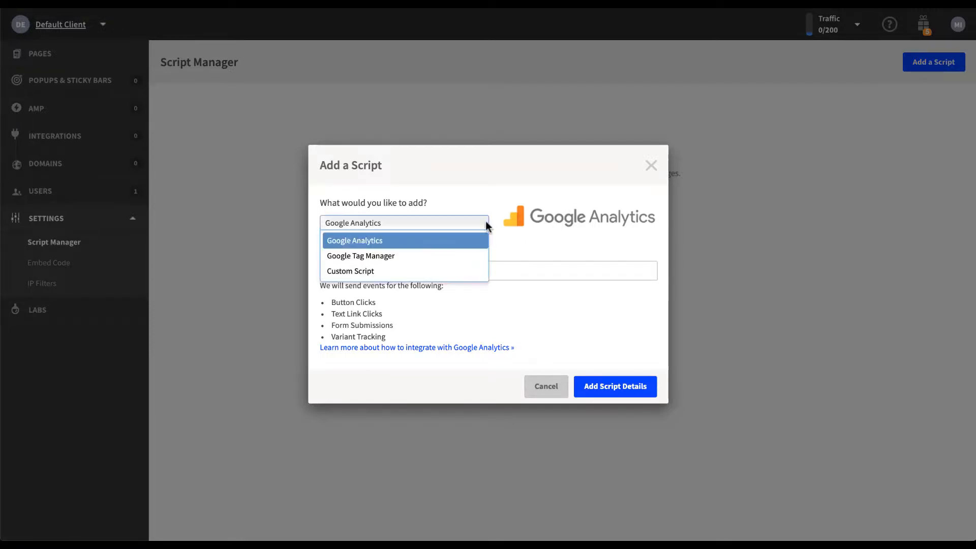
click(479, 255)
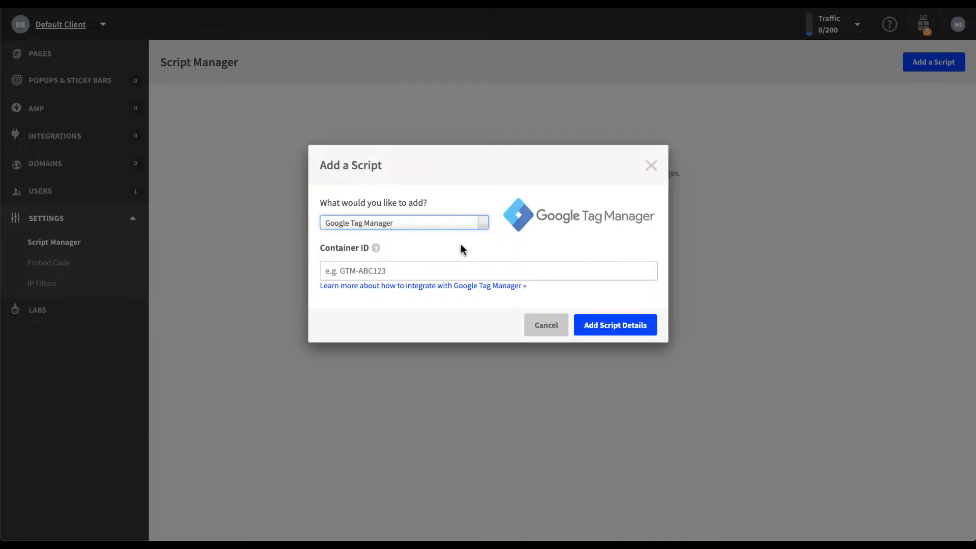
click(483, 222)
click(434, 273)
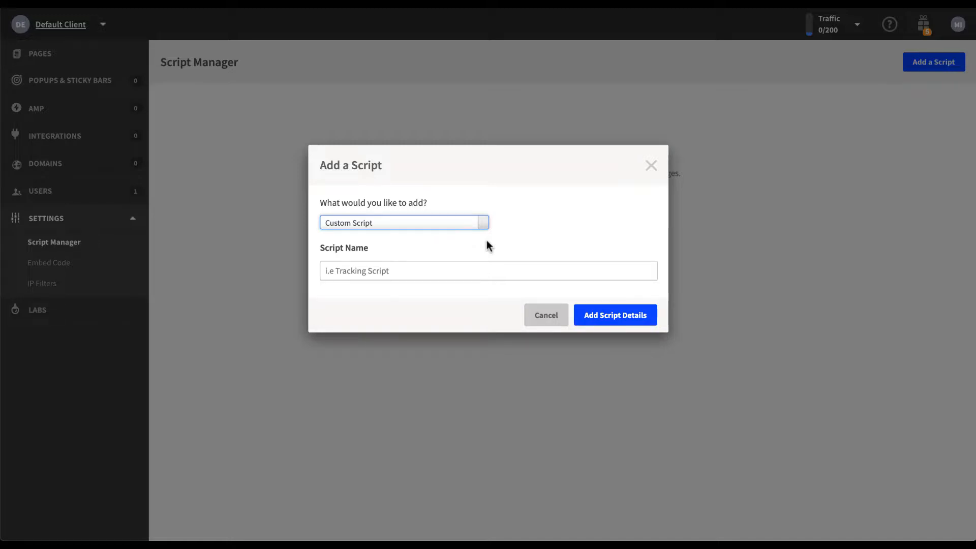
- Choose Google Tag Manager as the new script's type and open its script details
click(484, 223)
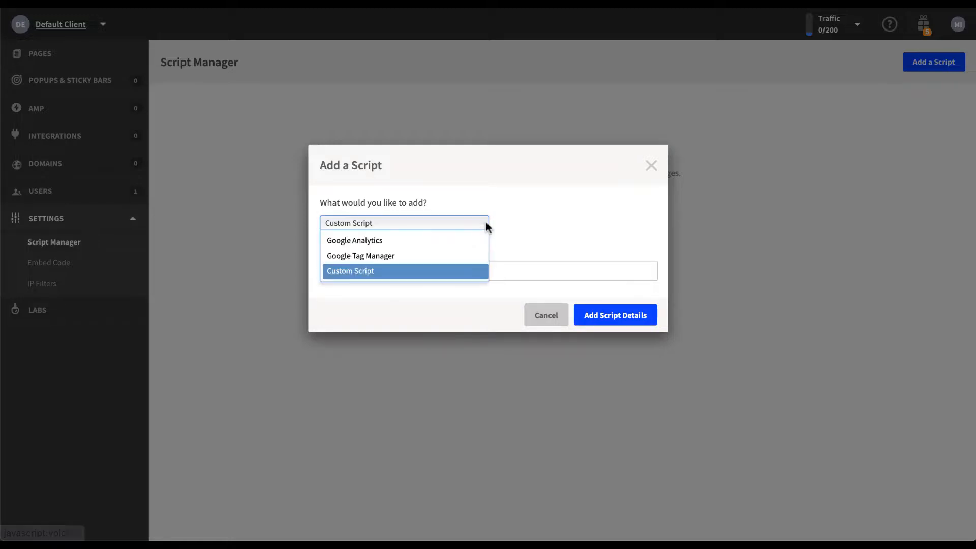
click(455, 256)
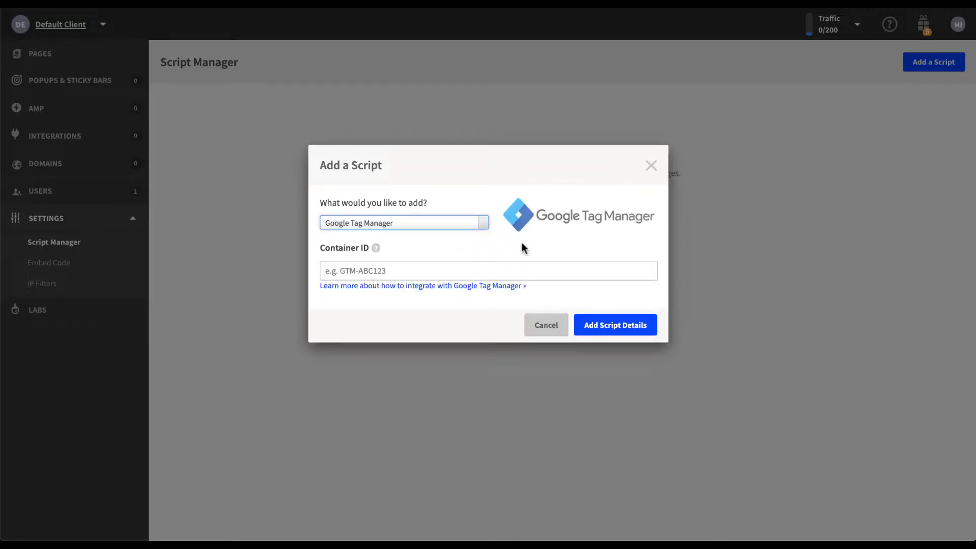
click(599, 327)
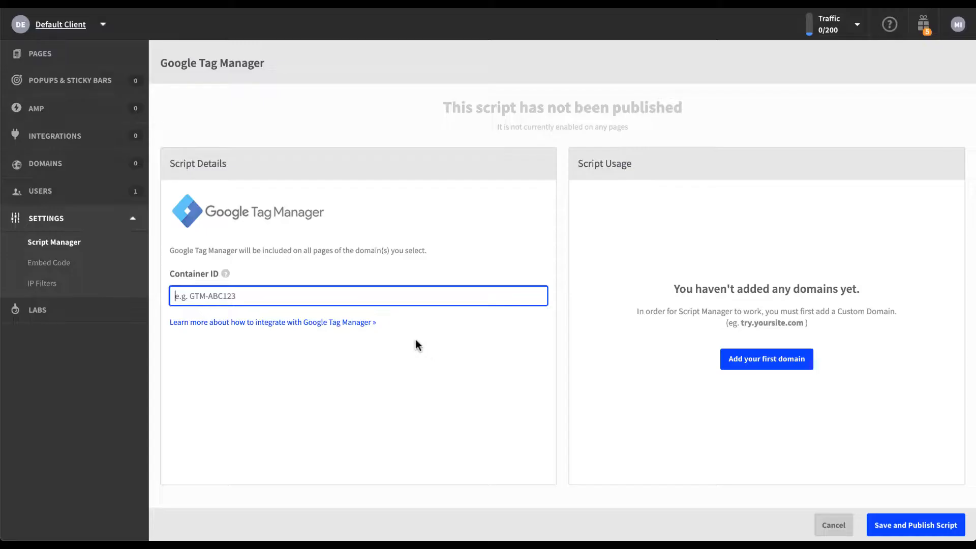